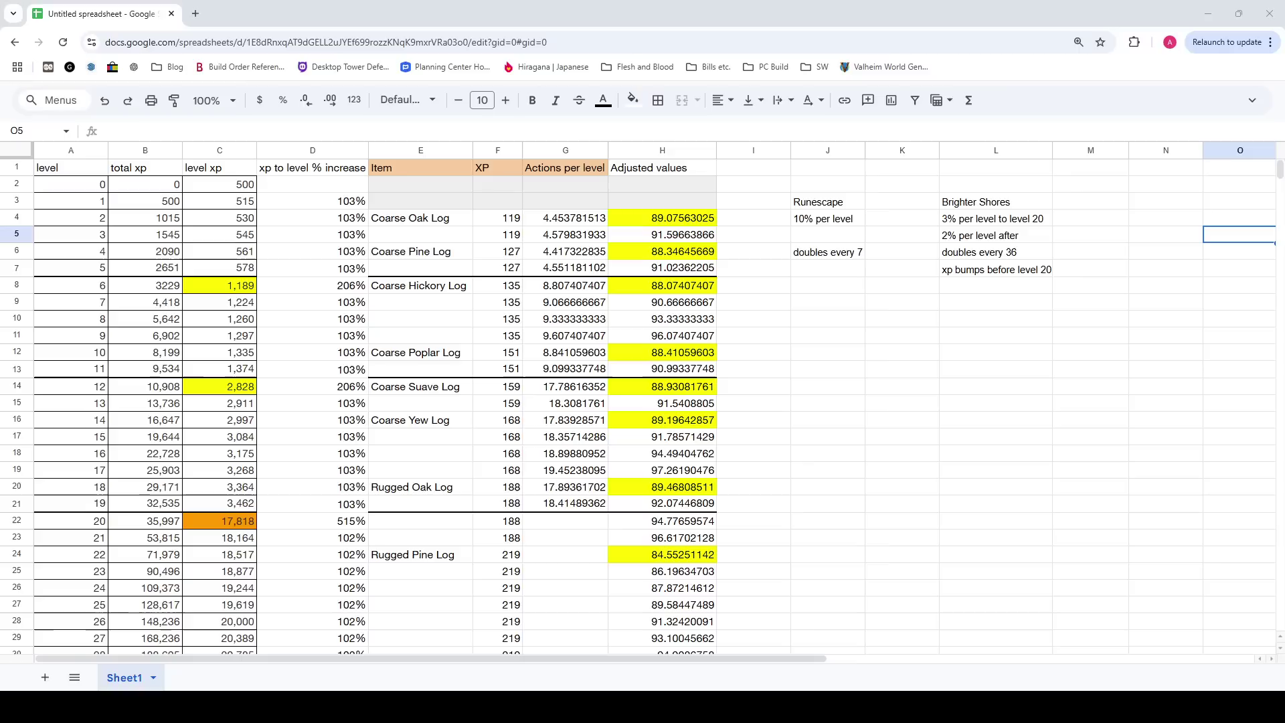
left_click(1126, 206)
left_click(791, 310)
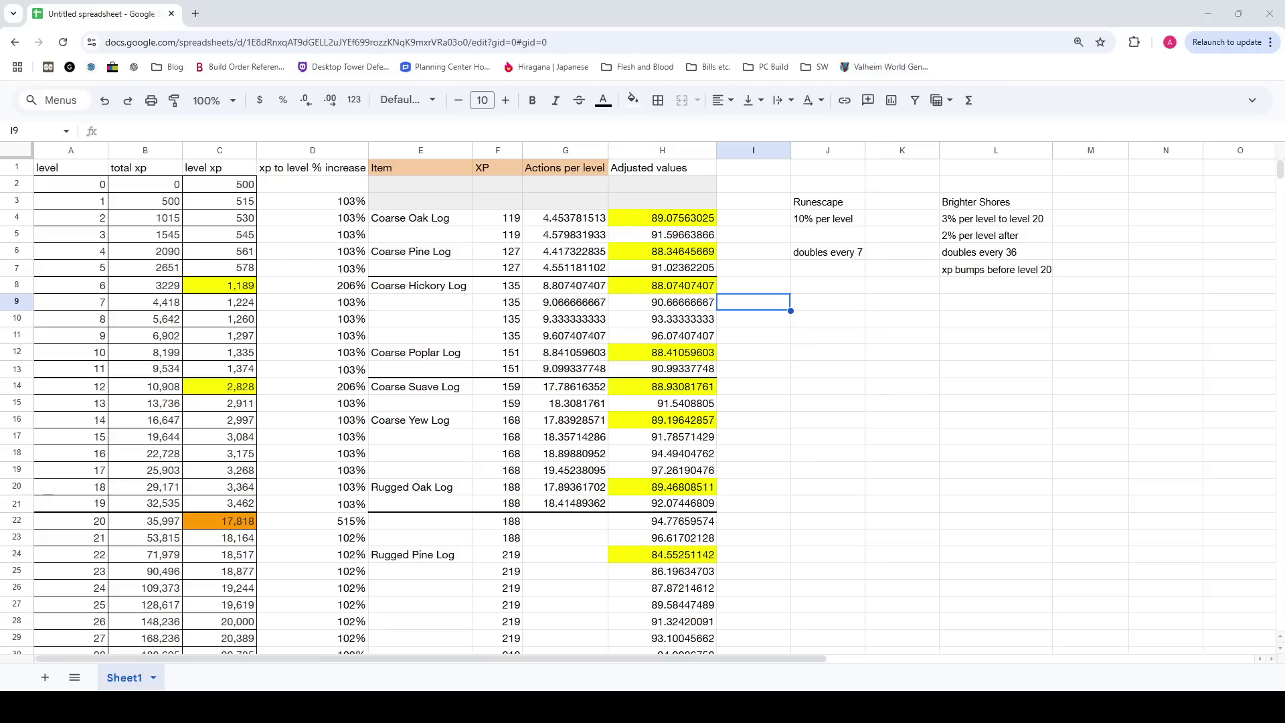
left_click(843, 219)
left_click(842, 254)
left_click(846, 205)
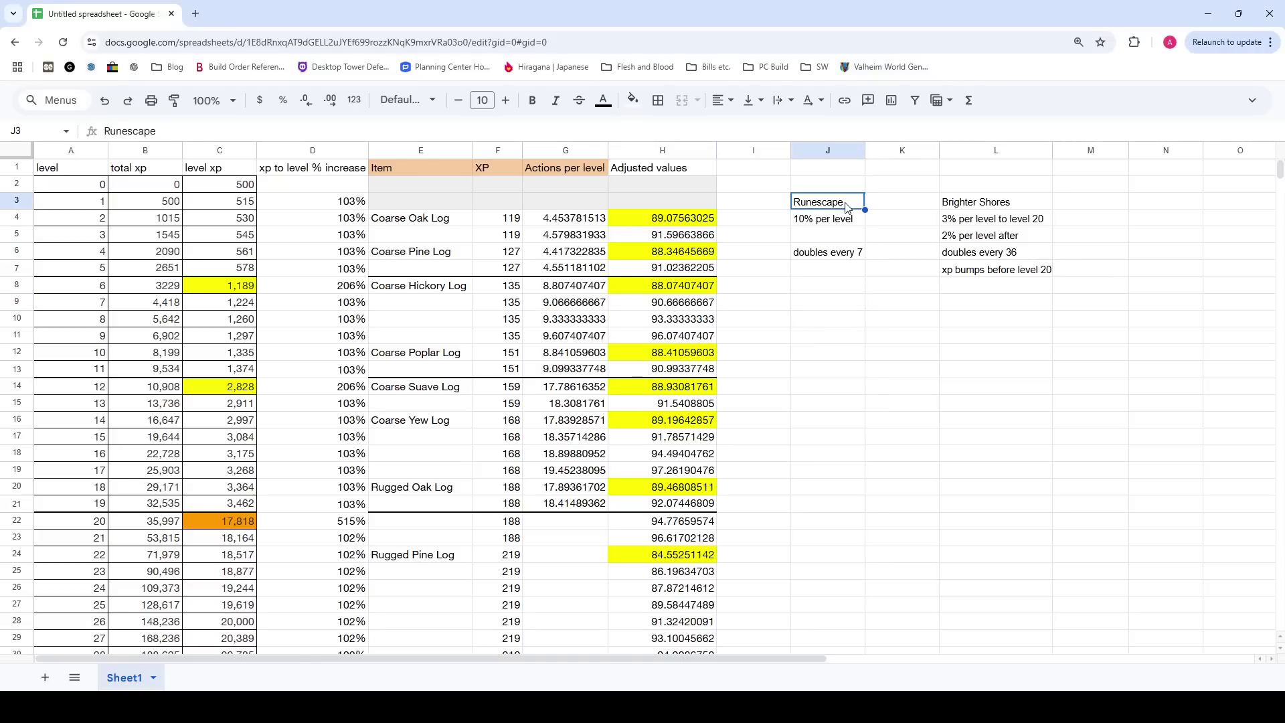
left_click(848, 236)
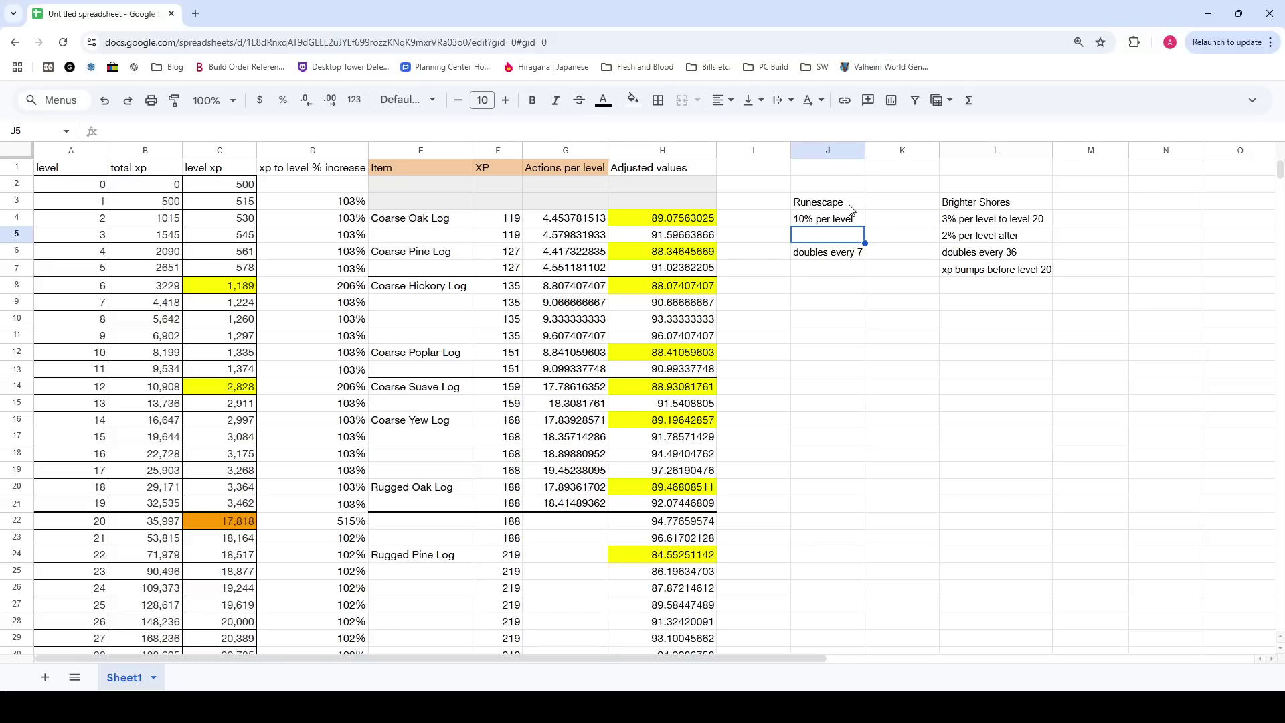
left_click(857, 223)
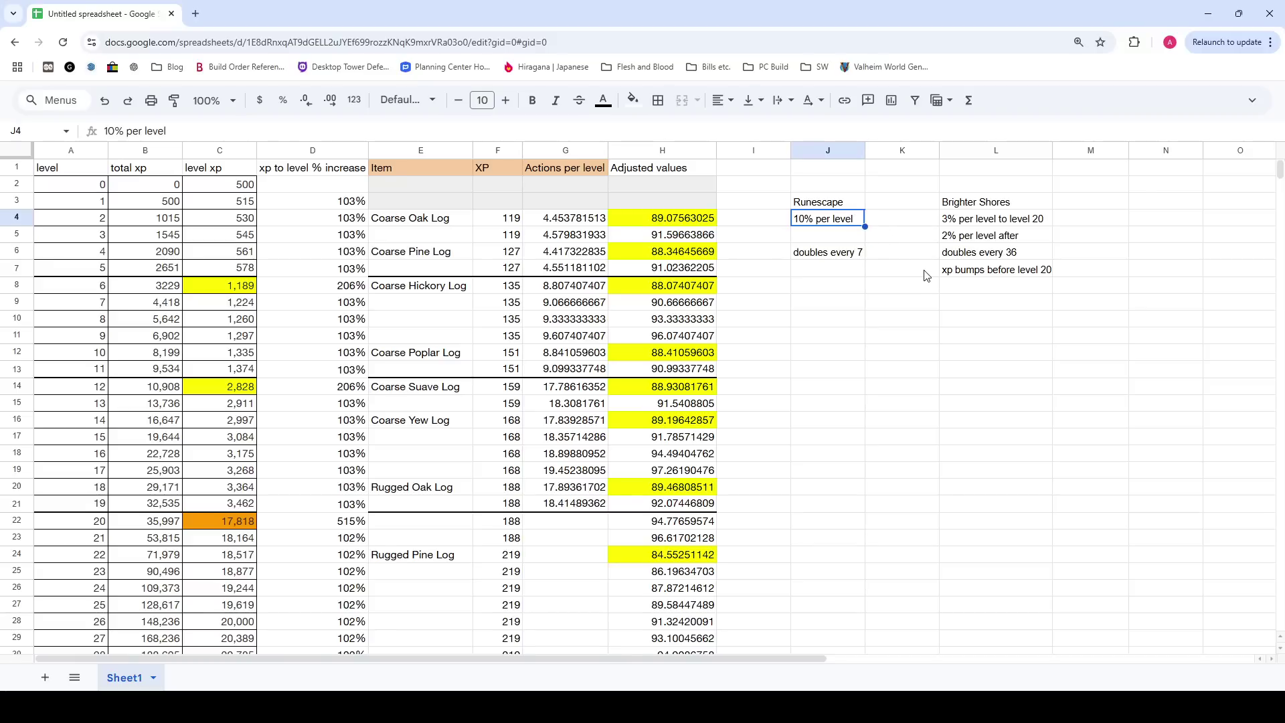
left_click(829, 238)
left_click(830, 223)
left_click(836, 235)
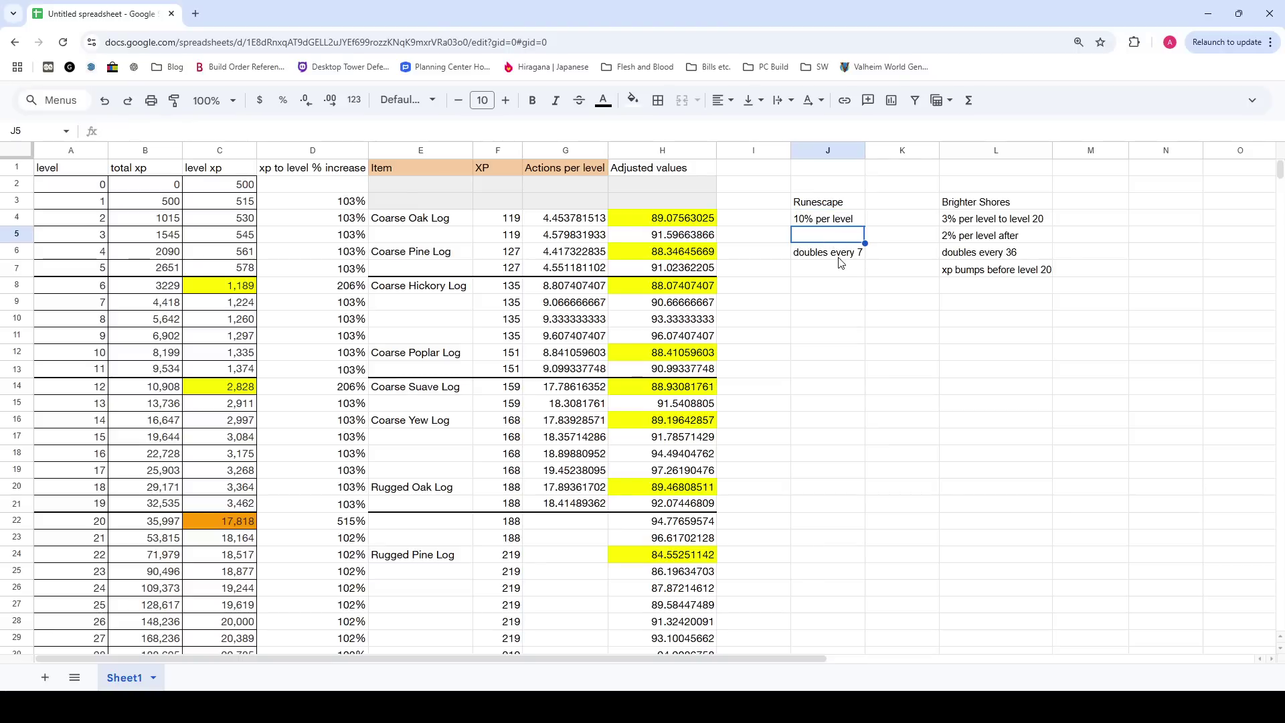
left_click(841, 257)
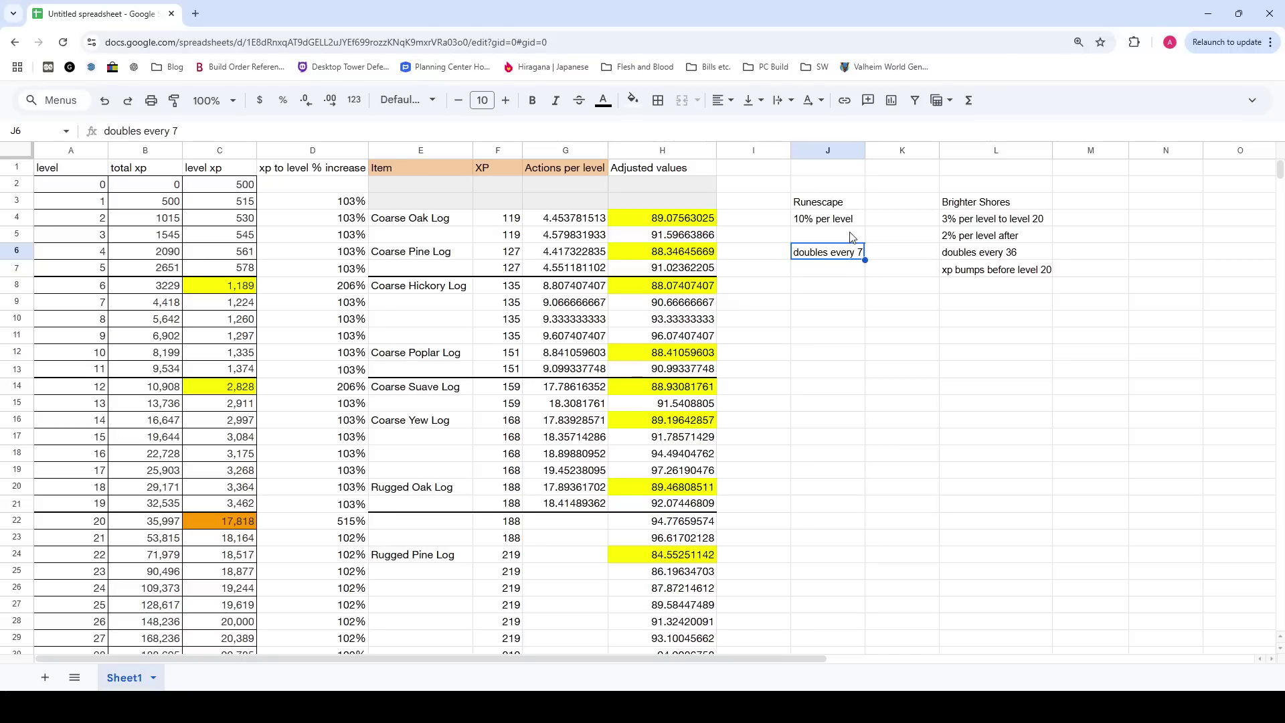
left_click(854, 238)
left_click(855, 220)
left_click(852, 255)
left_click(815, 235)
left_click(1001, 221)
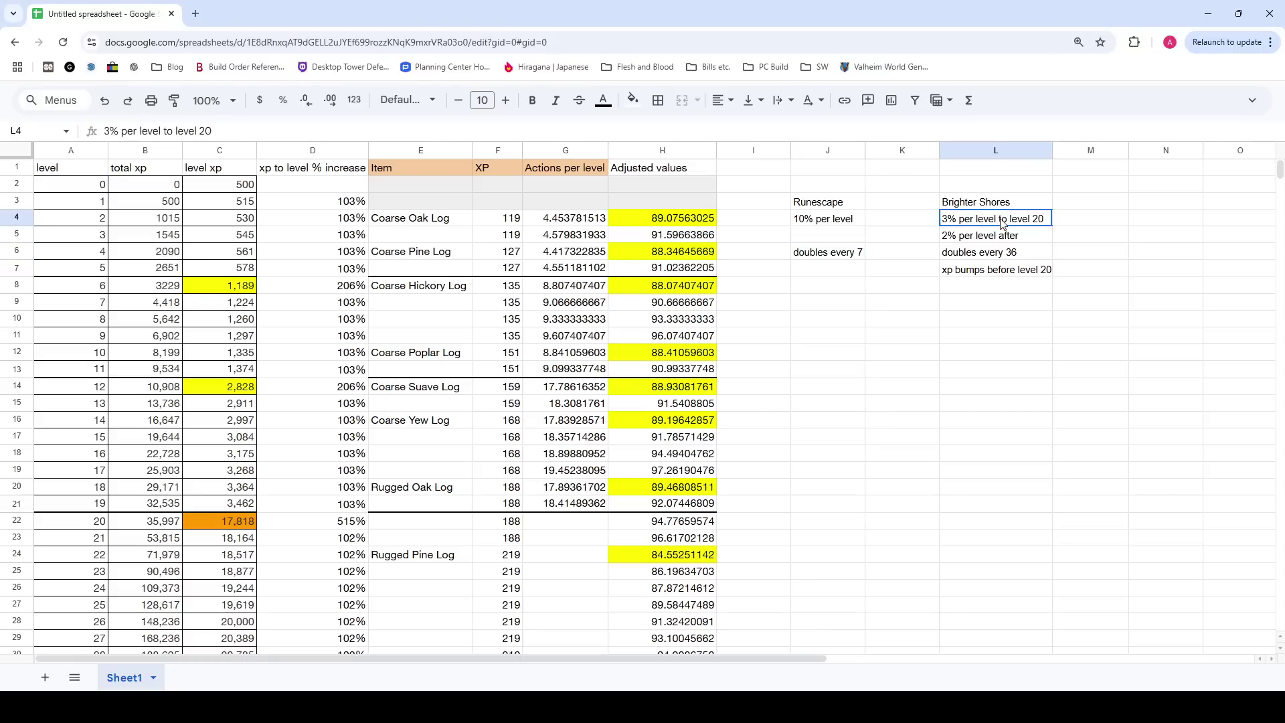
left_click(997, 205)
left_click(994, 222)
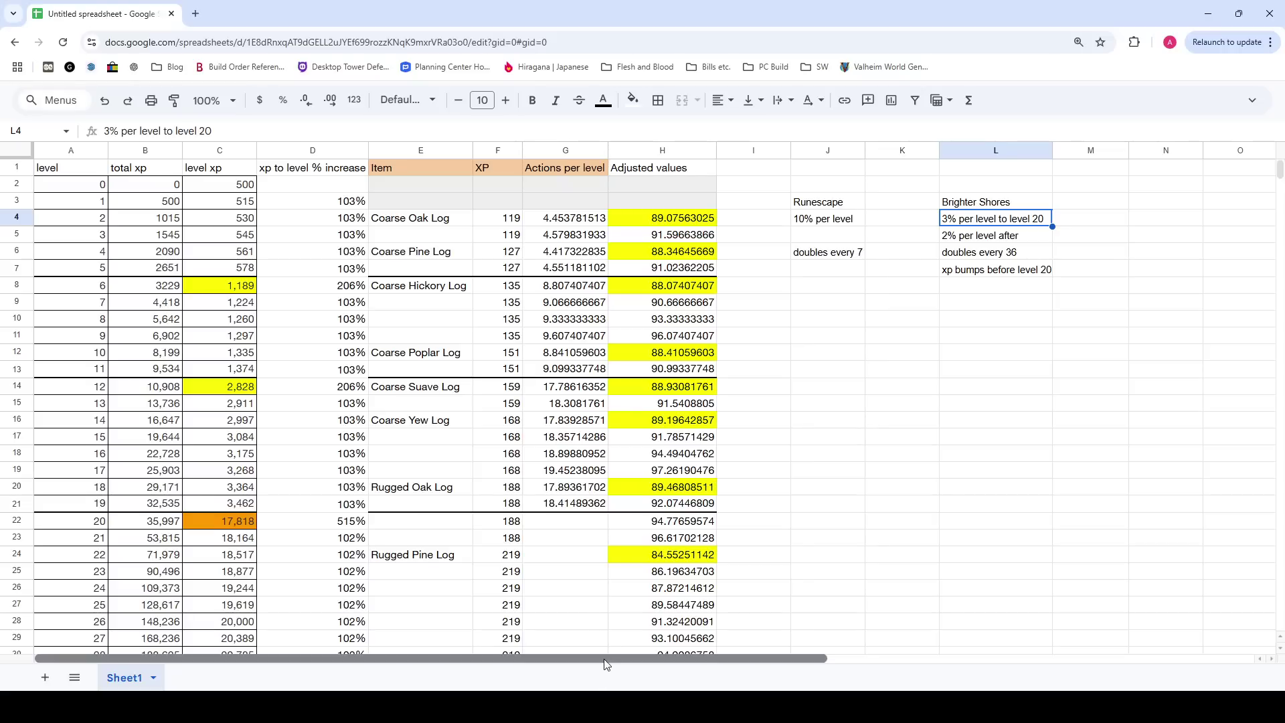
left_click(387, 470)
left_click(335, 208)
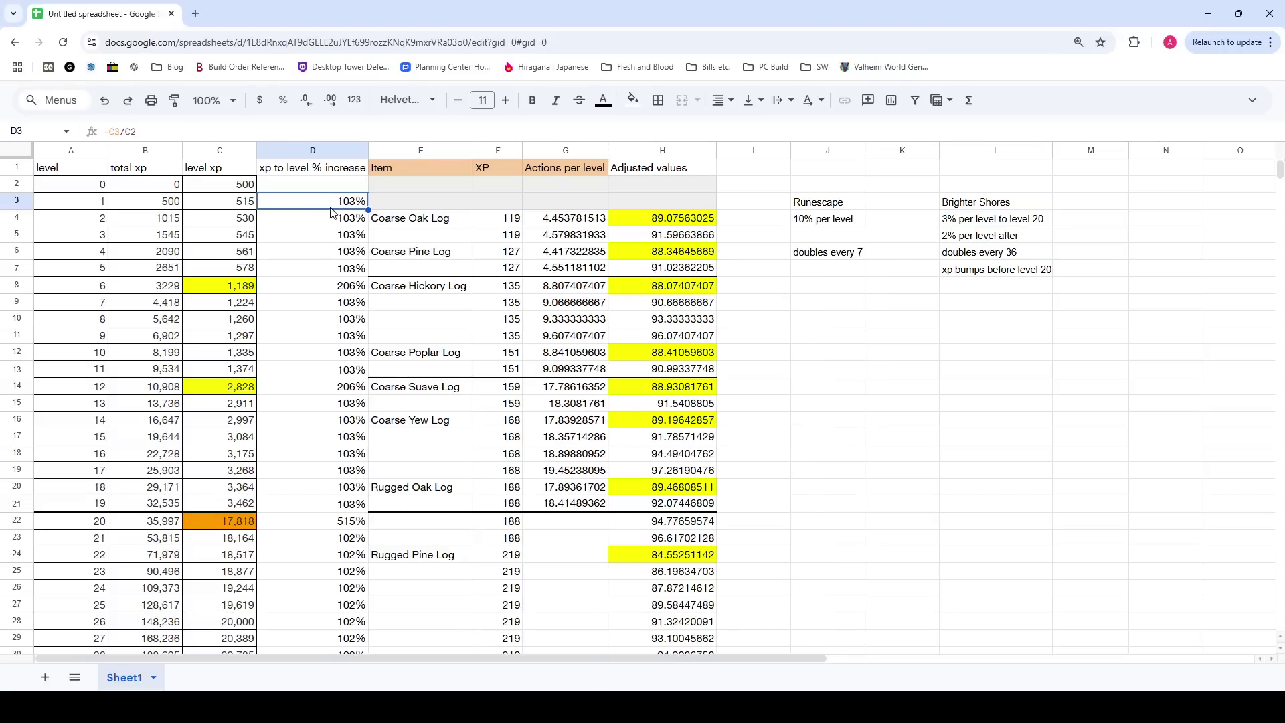
left_click(316, 220)
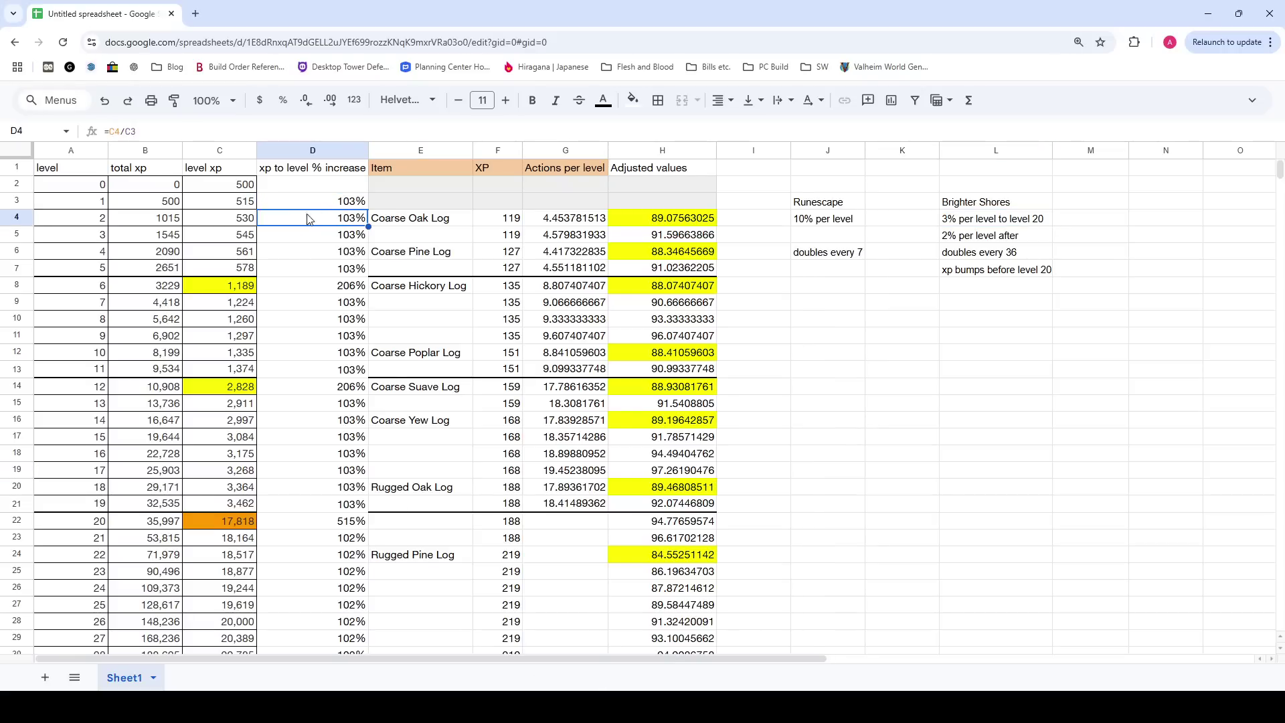
left_click(284, 203)
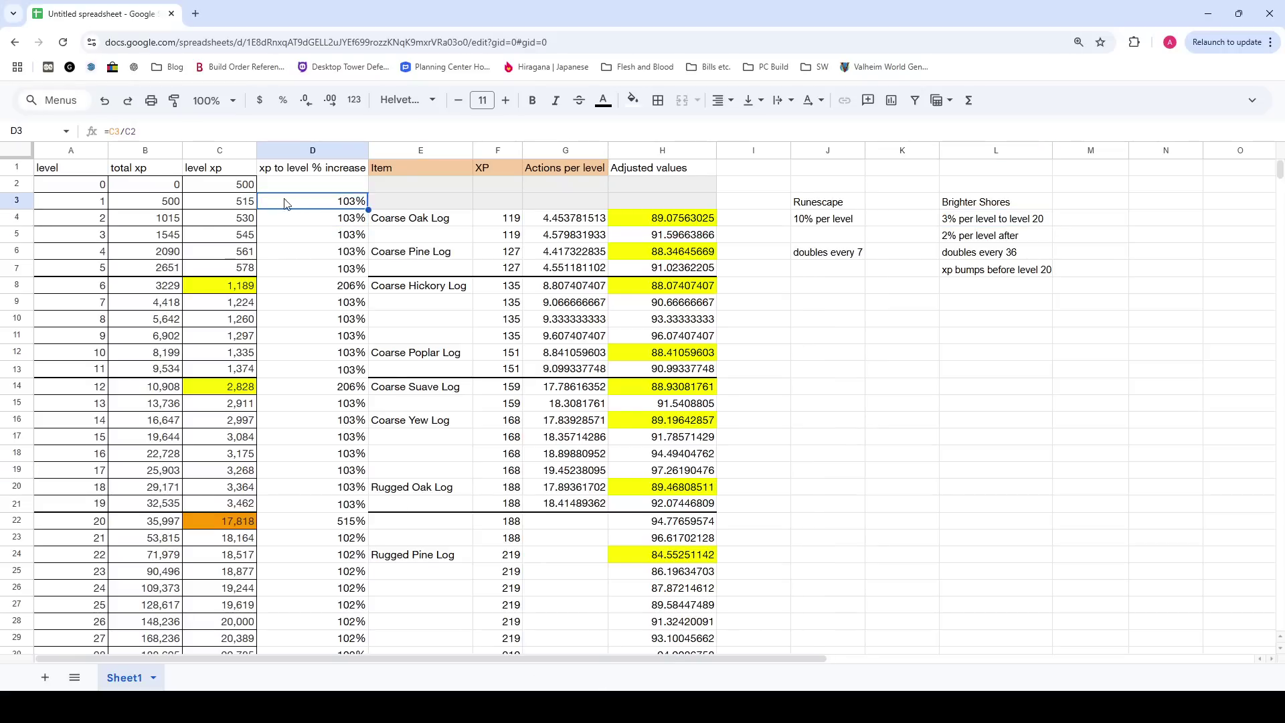
left_click(77, 187)
left_click(77, 153)
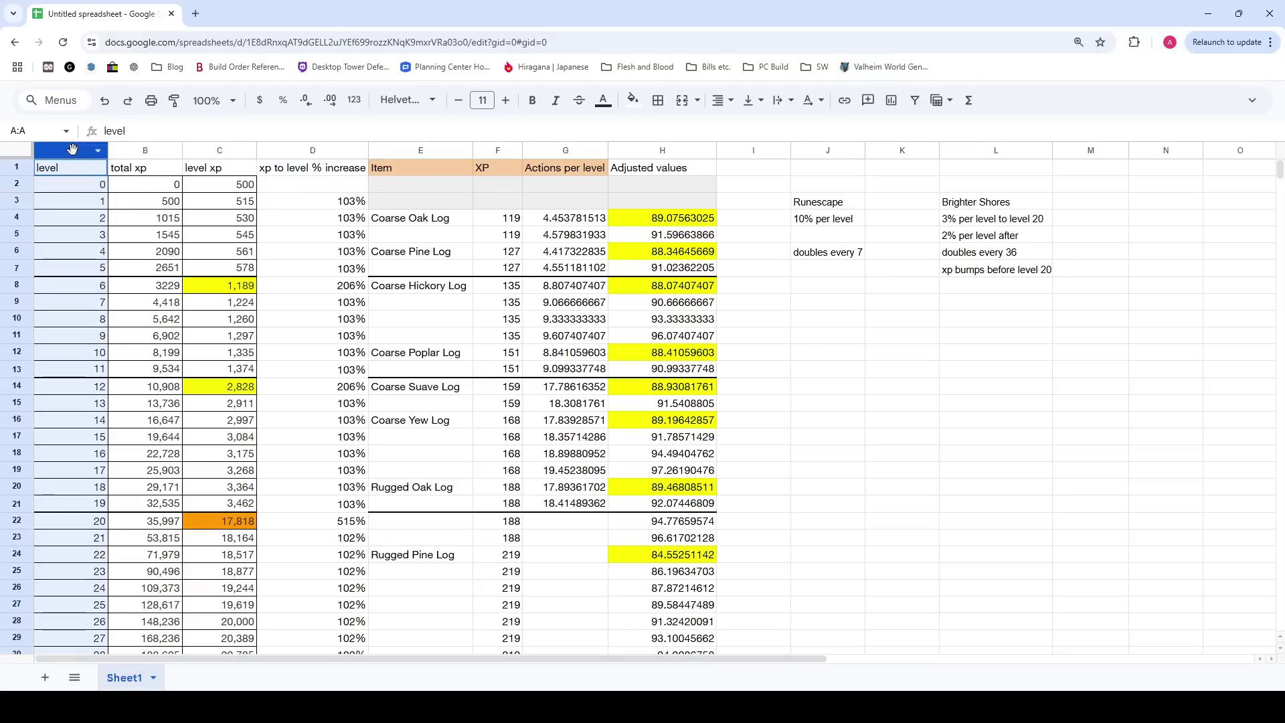
left_click(145, 150)
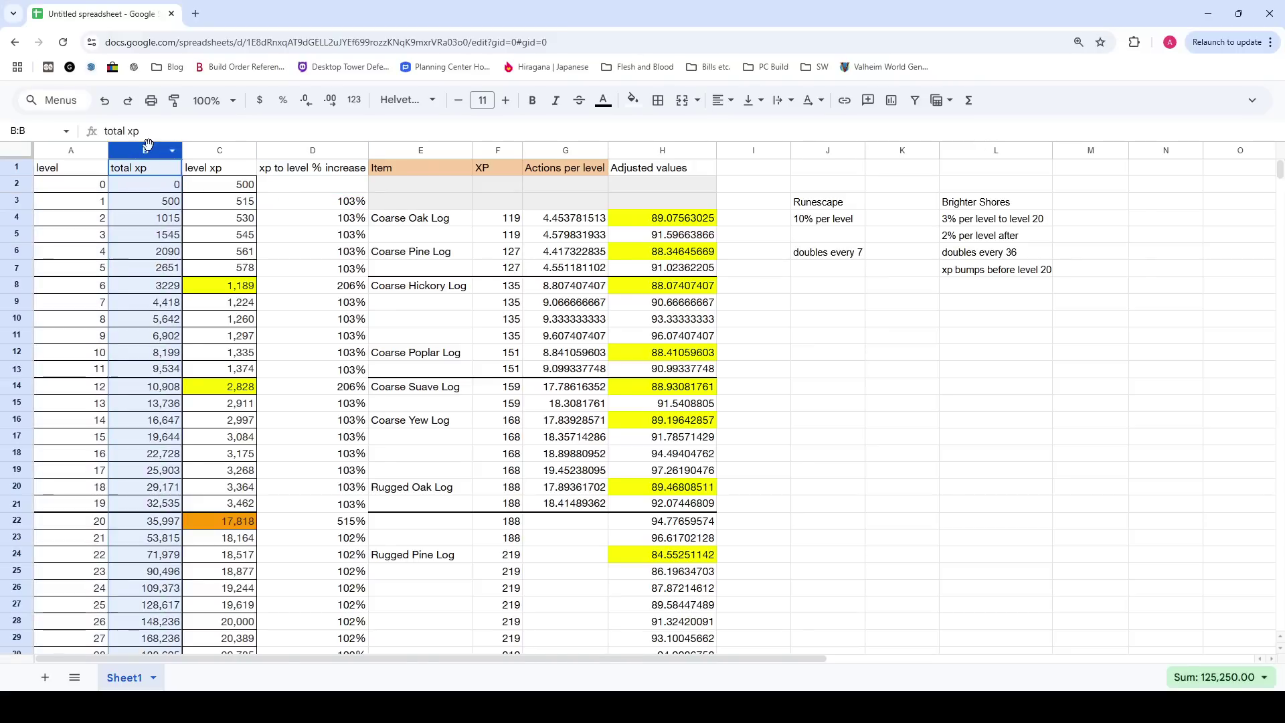
left_click(148, 208)
left_click(237, 189)
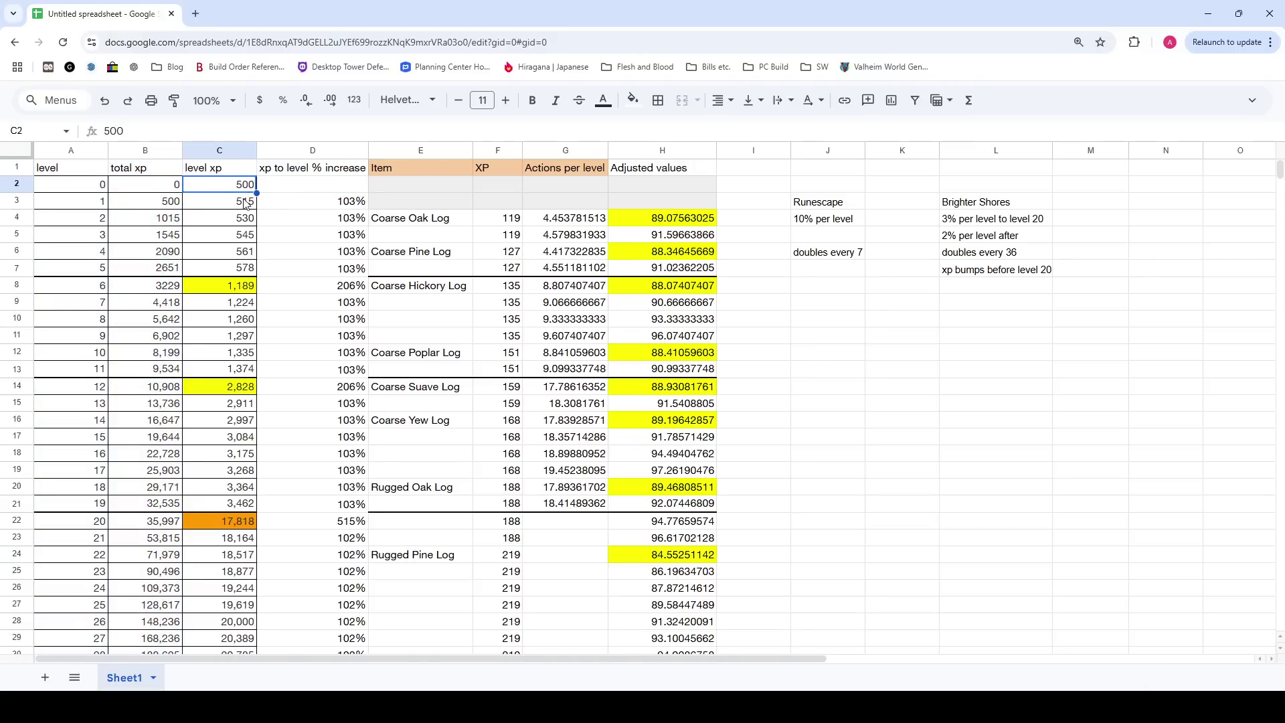
left_click(169, 186)
left_click(238, 188)
key("Down")
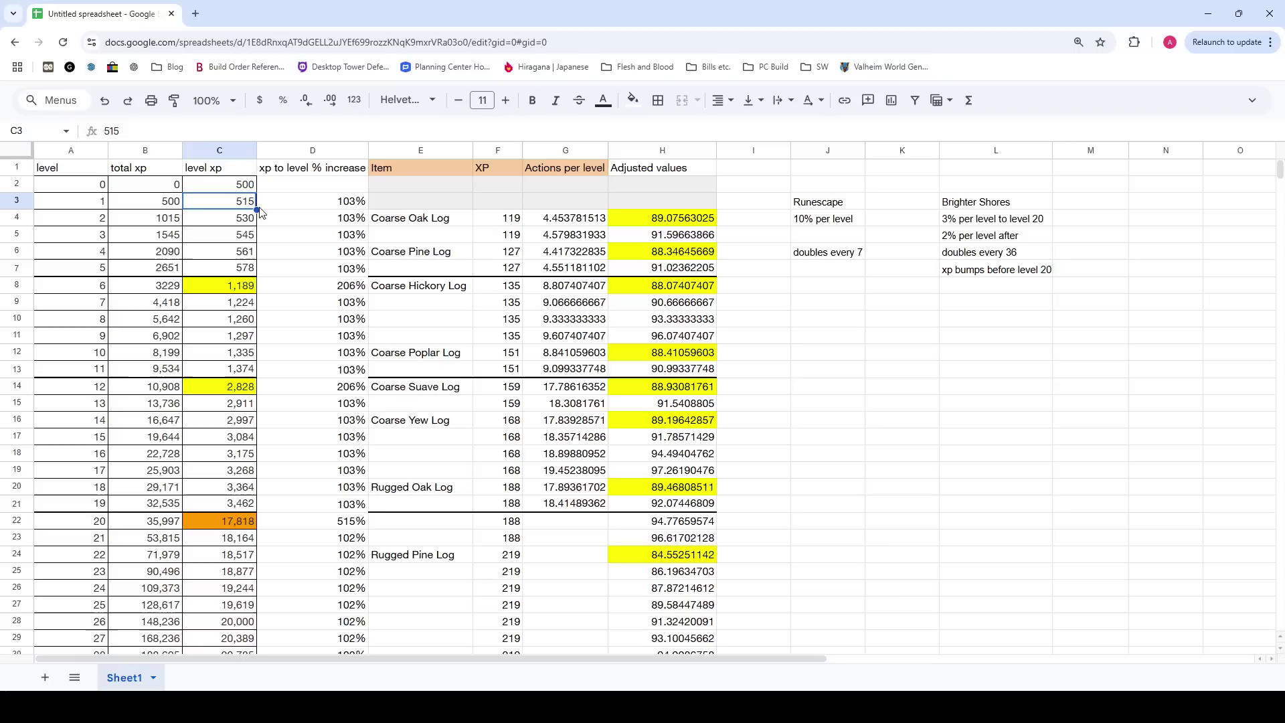
left_click(233, 218)
left_click(235, 238)
left_click(235, 255)
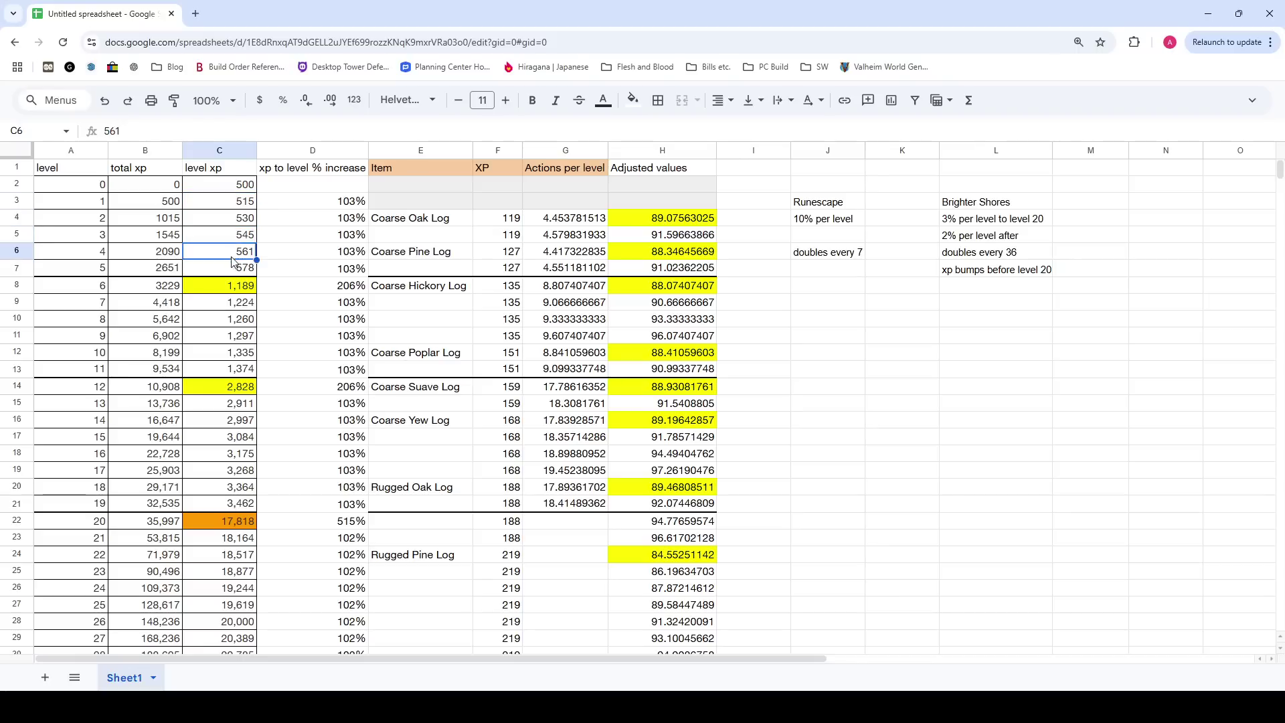
left_click(235, 271)
left_click_drag(275, 195, 342, 492)
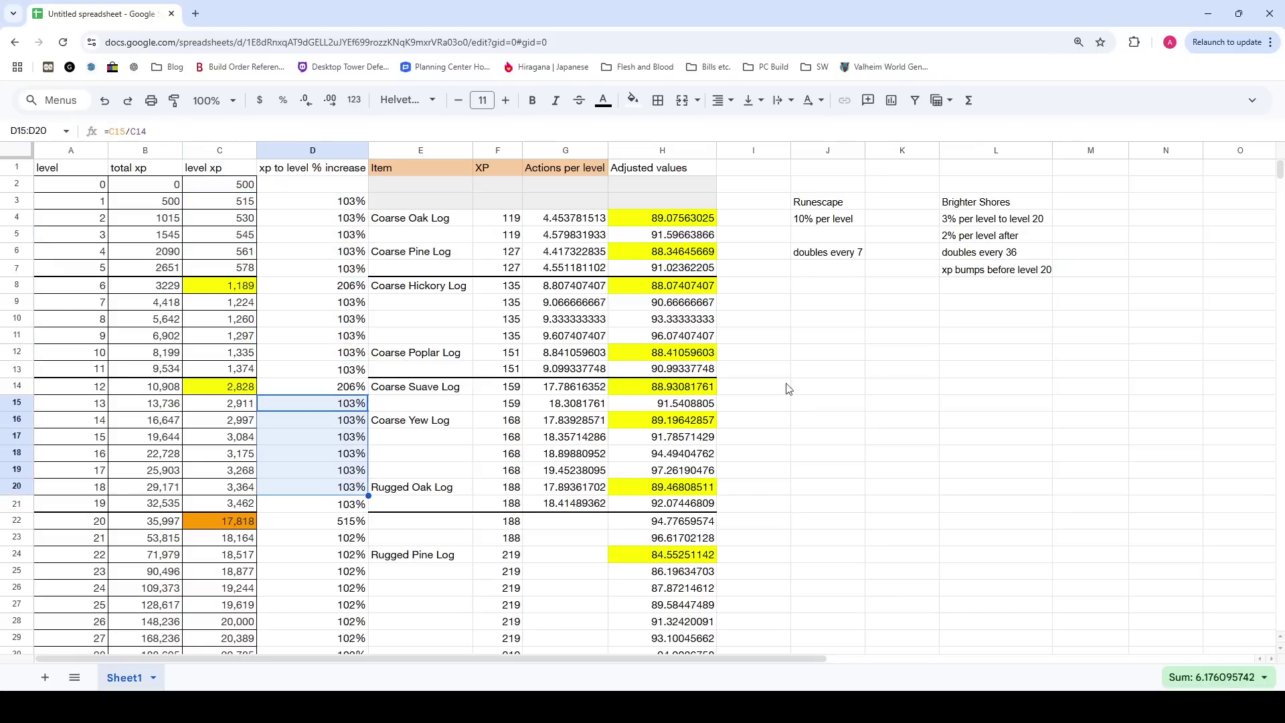
left_click(987, 327)
left_click(304, 539)
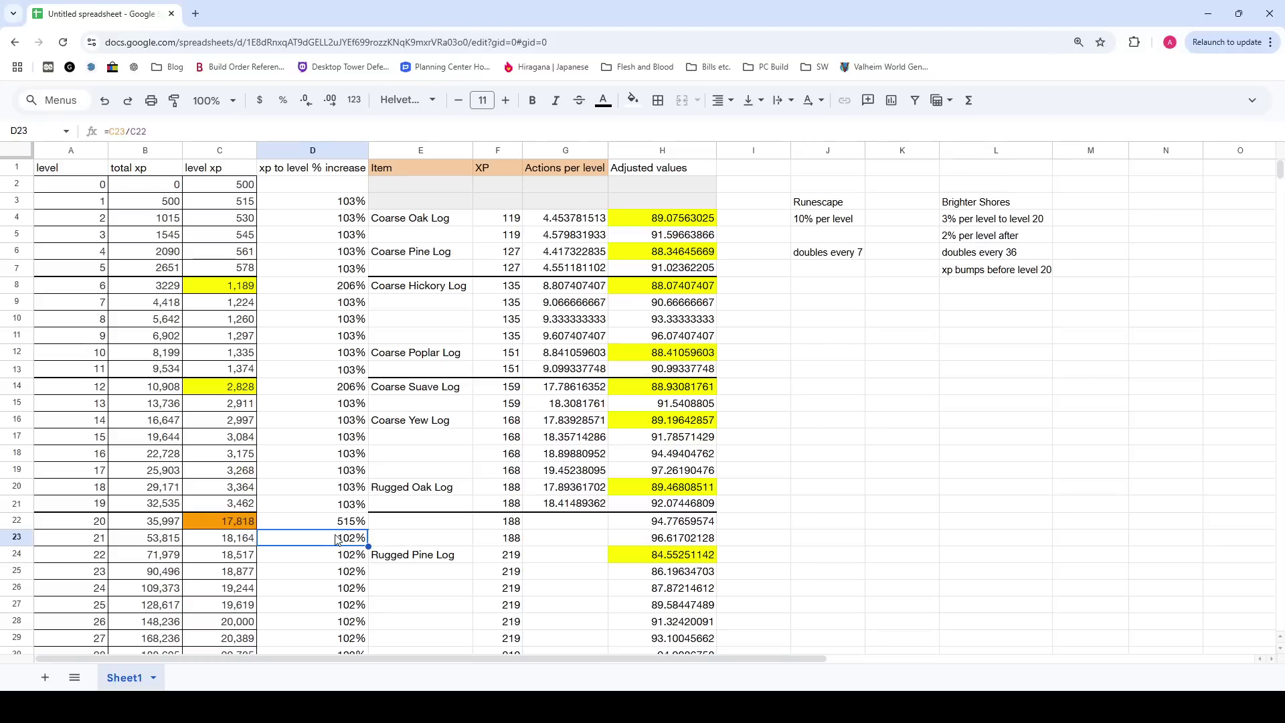
scroll(338, 539, "down", 3)
left_click(337, 358)
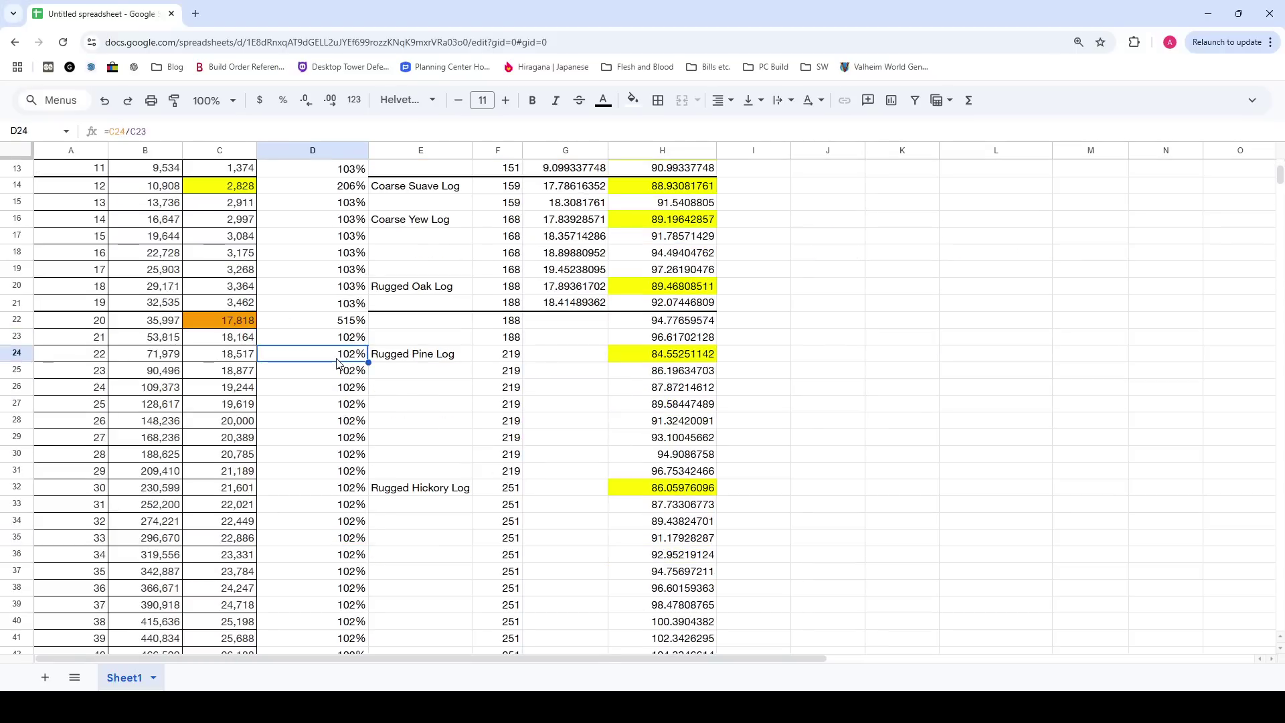
left_click_drag(337, 362, 324, 569)
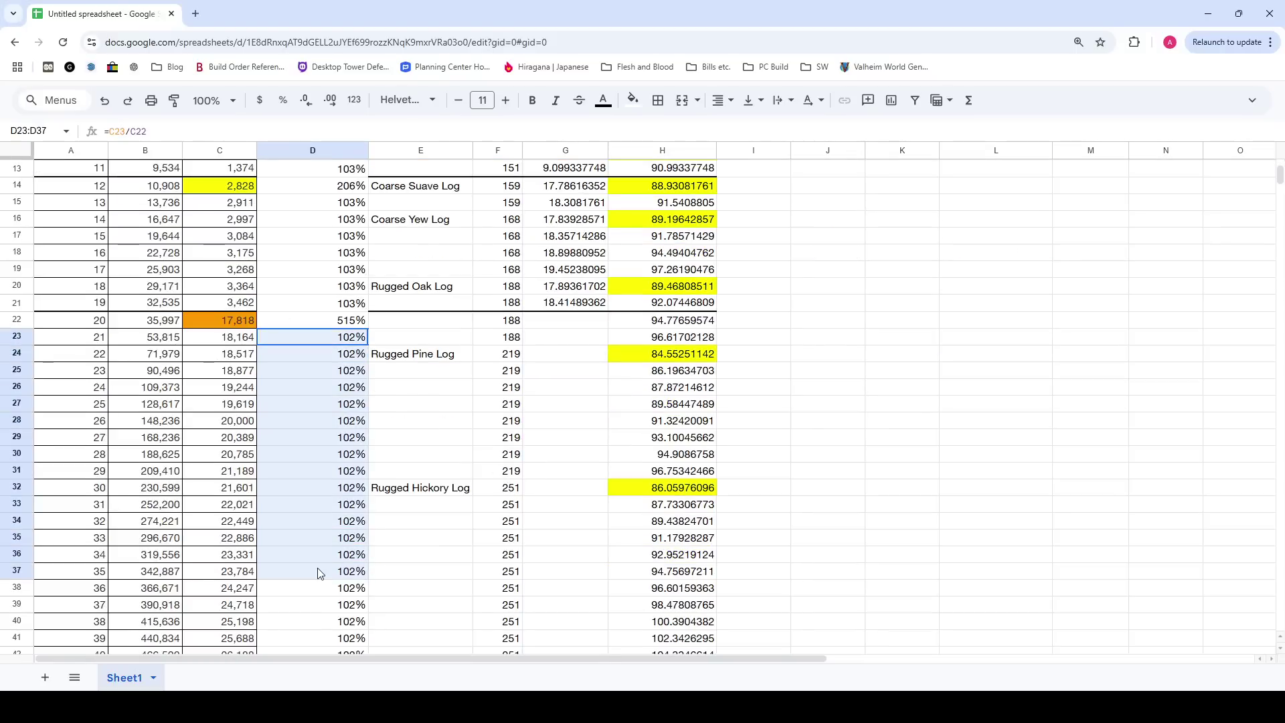
left_click(339, 540)
scroll(340, 435, "up", 1)
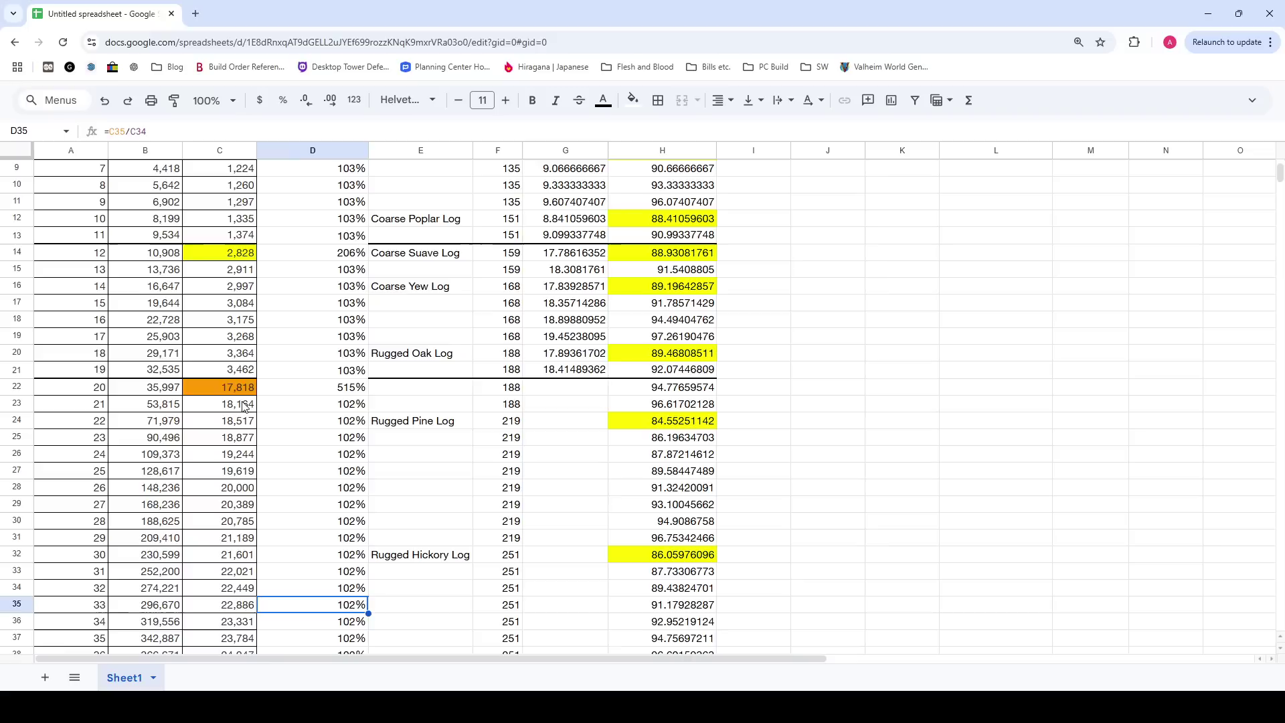
scroll(421, 417, "up", 2)
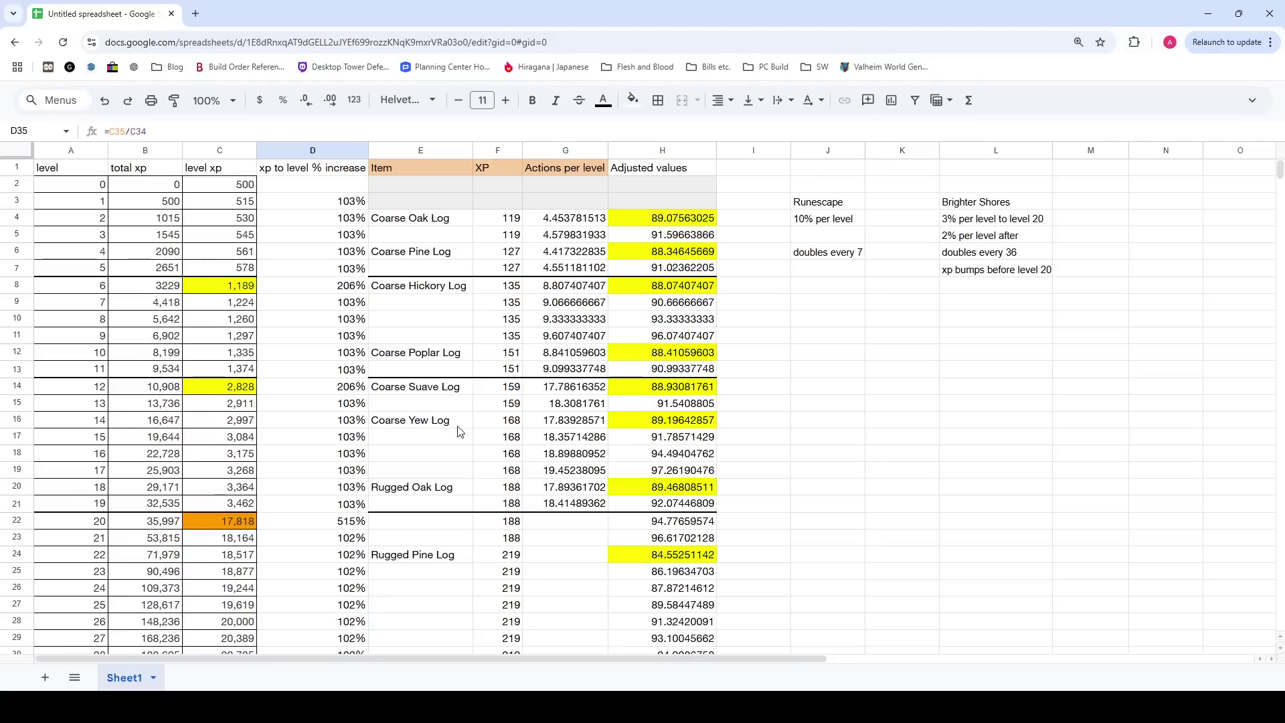
left_click(1044, 338)
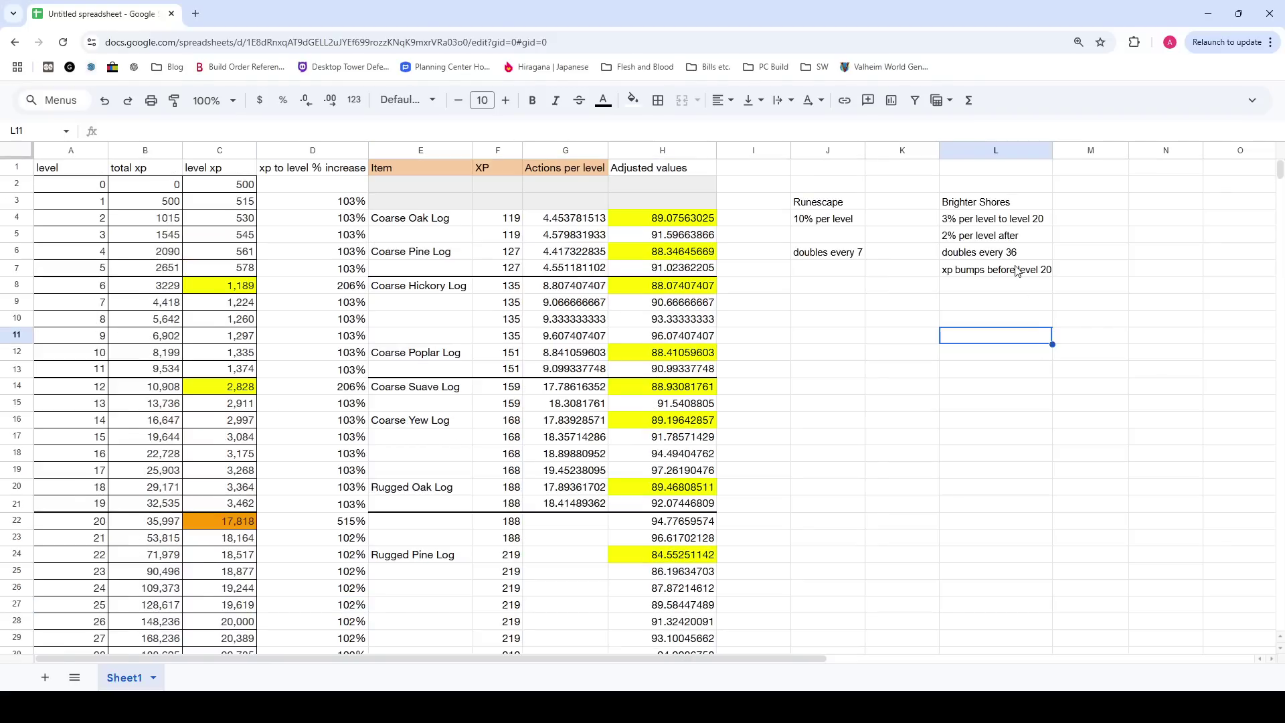
left_click(280, 338)
left_click(236, 285)
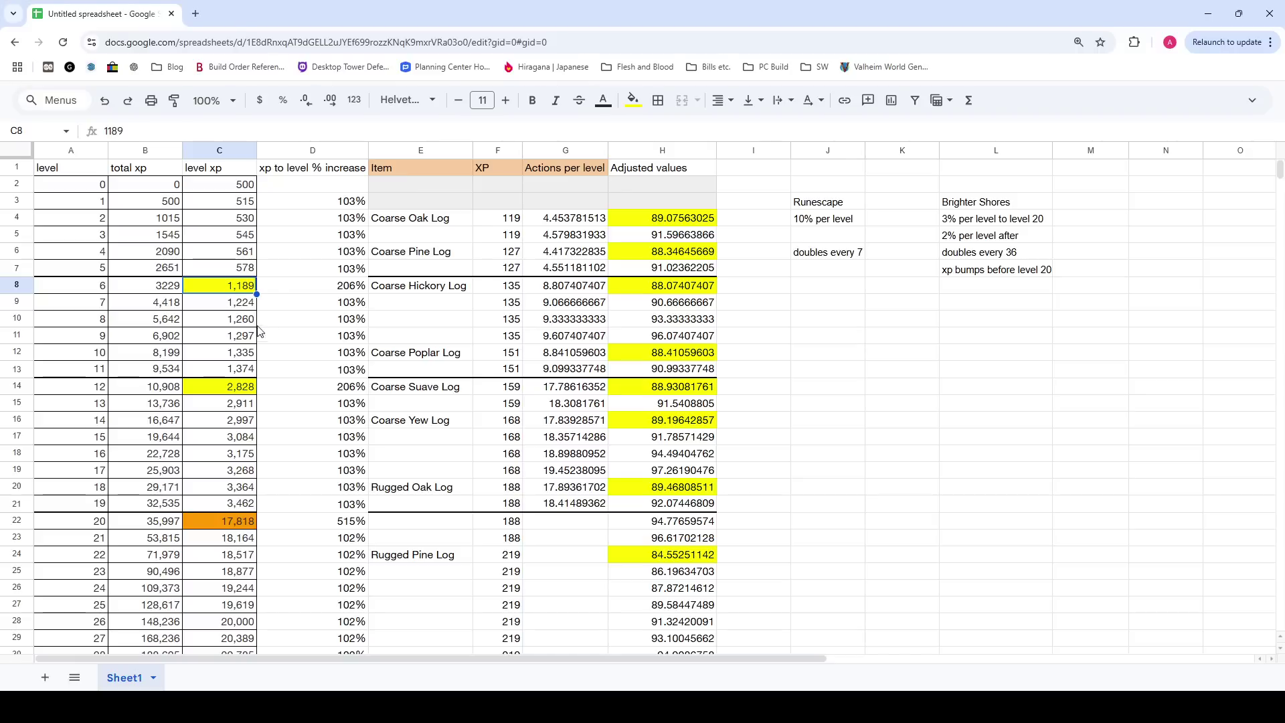
left_click(194, 388)
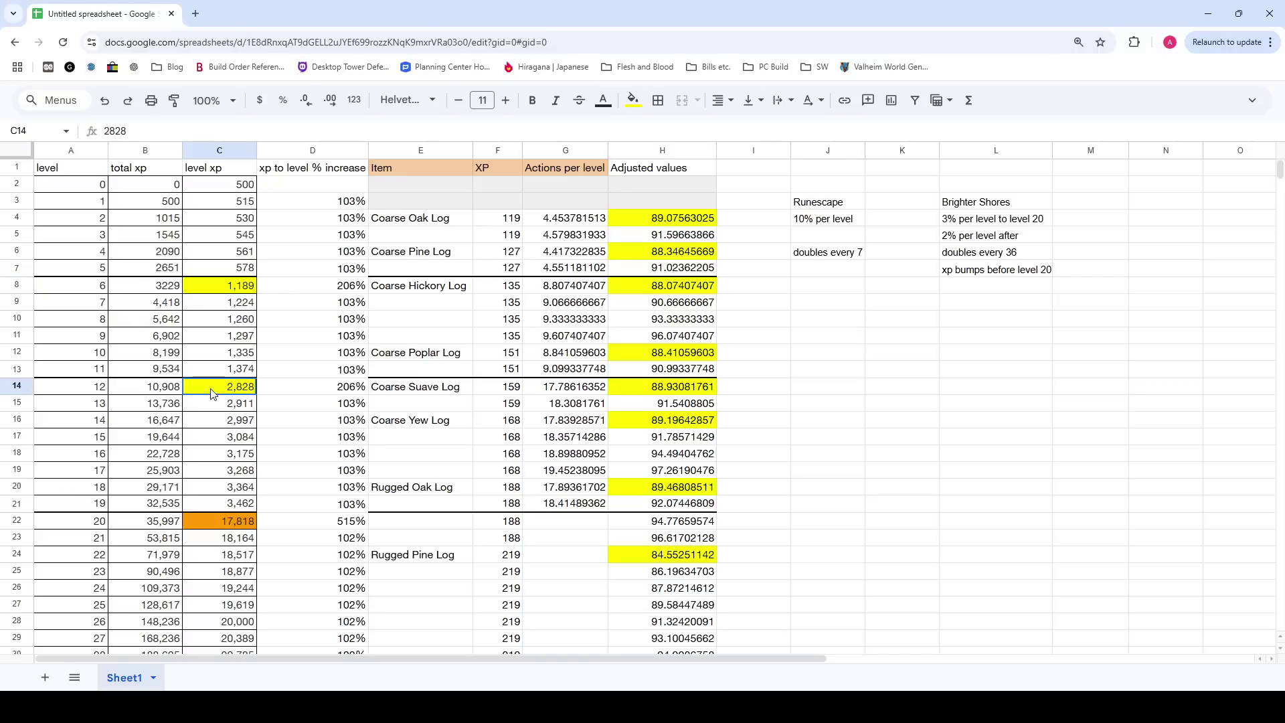
left_click(229, 527)
left_click(310, 420)
left_click(195, 280)
left_click(301, 289)
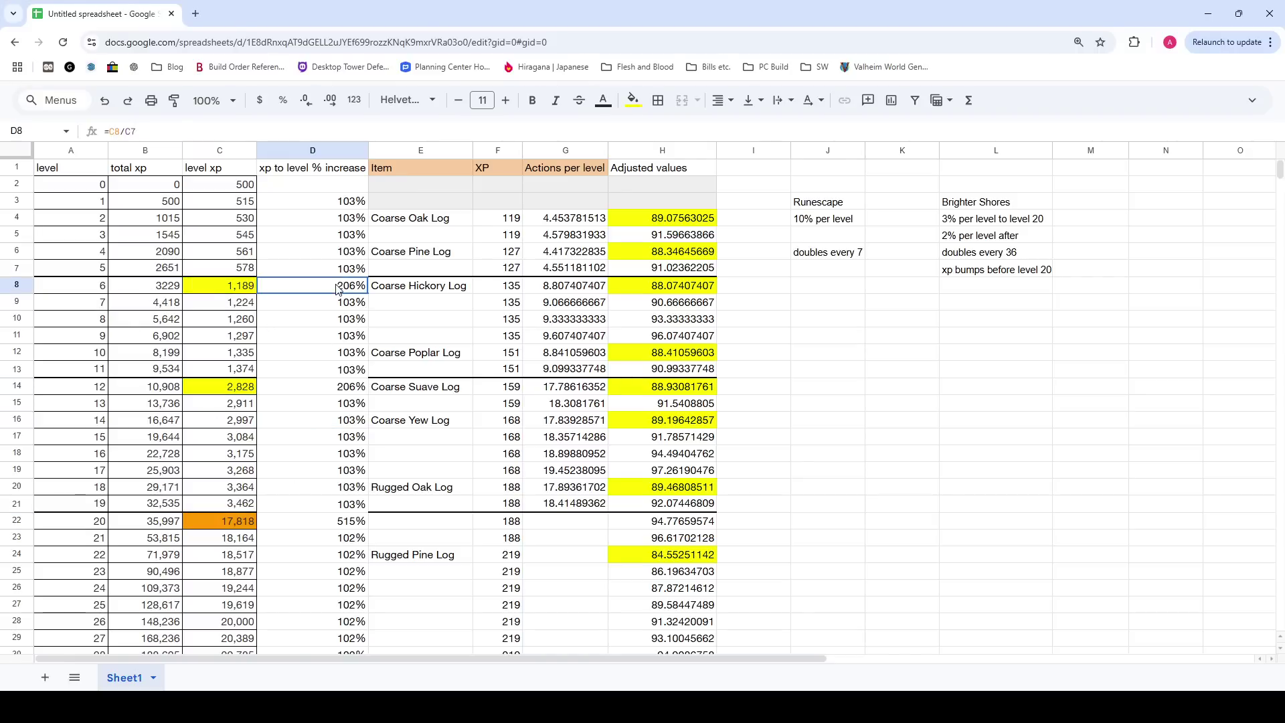
left_click(245, 390)
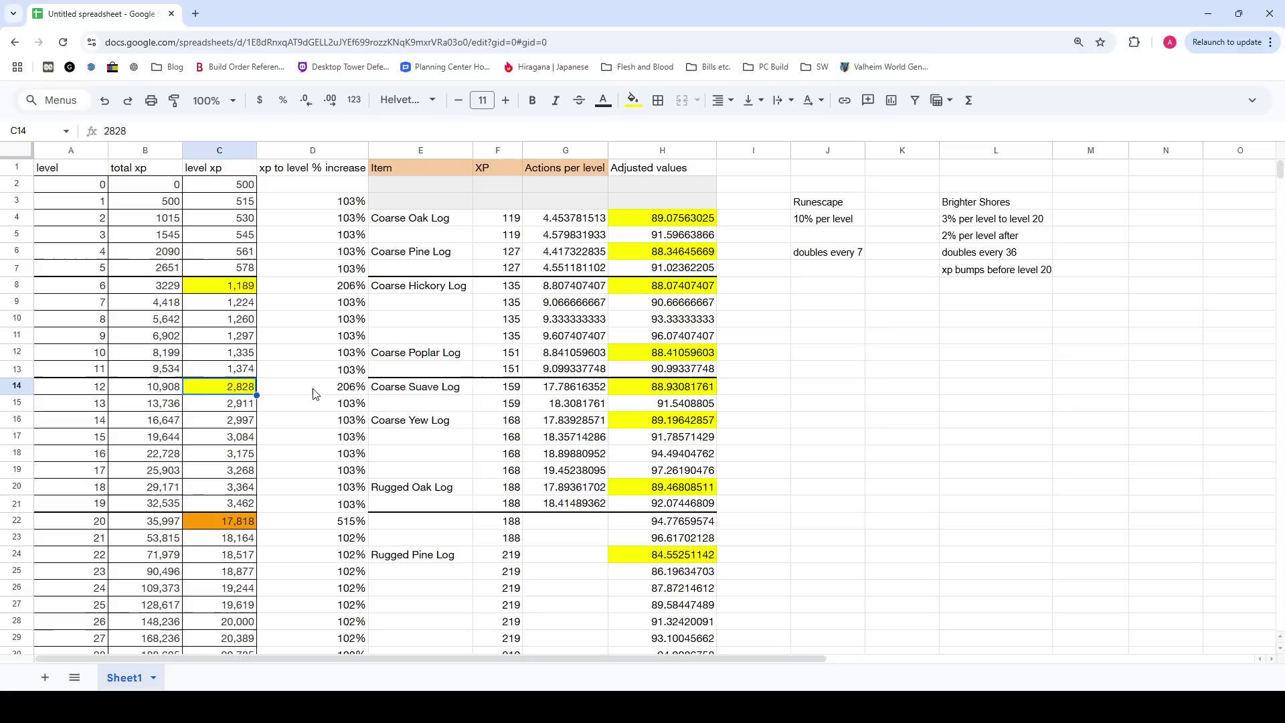
left_click(348, 392)
left_click(313, 525)
left_click(224, 527)
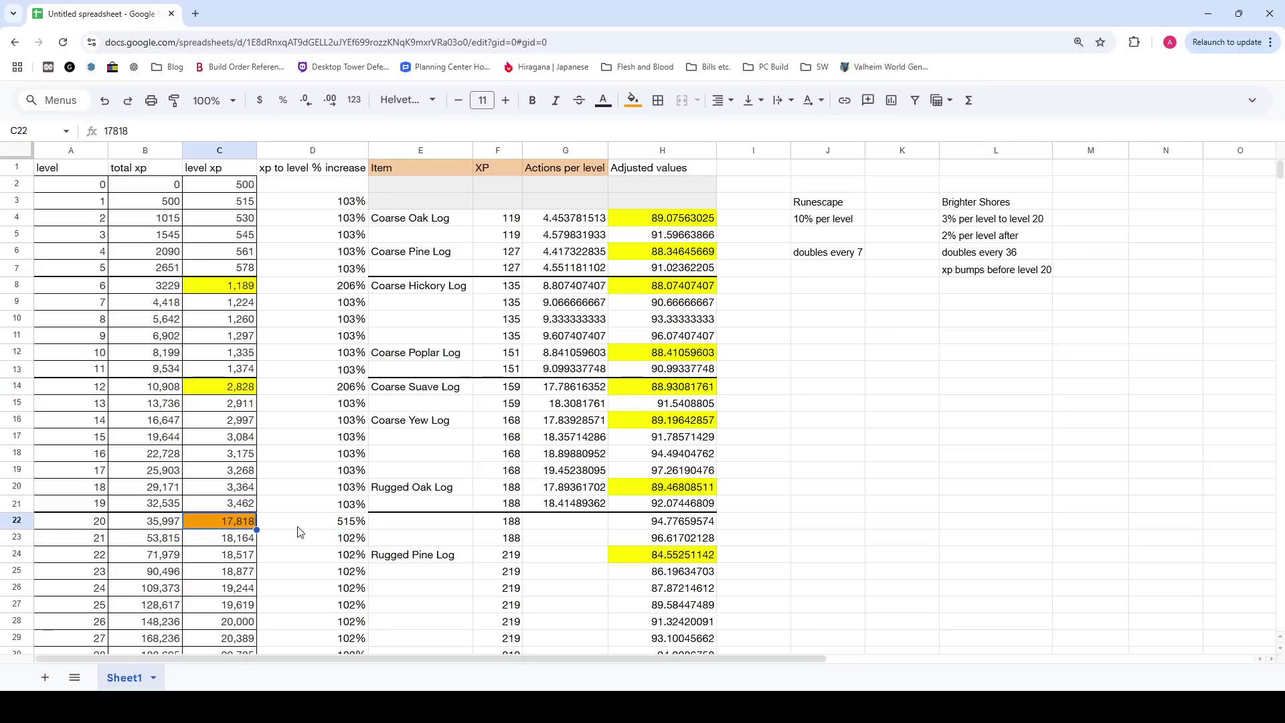
left_click(337, 524)
left_click(232, 523)
left_click(249, 508)
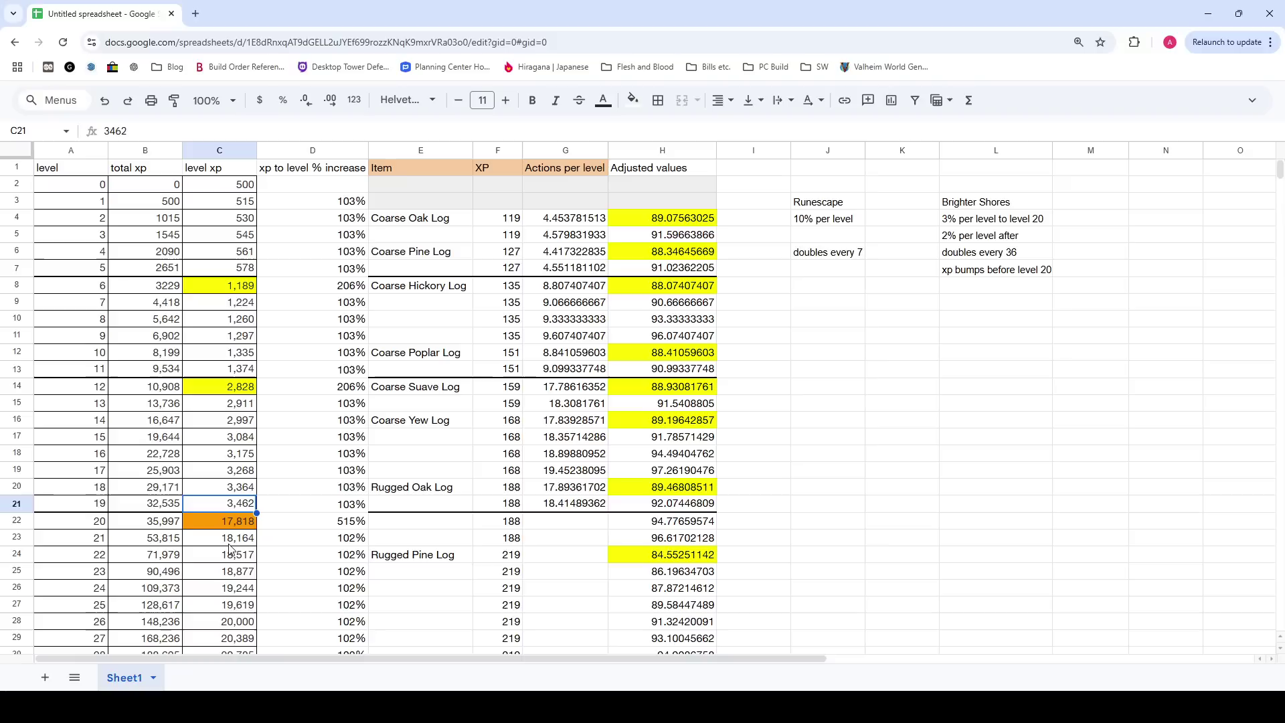
left_click(233, 526)
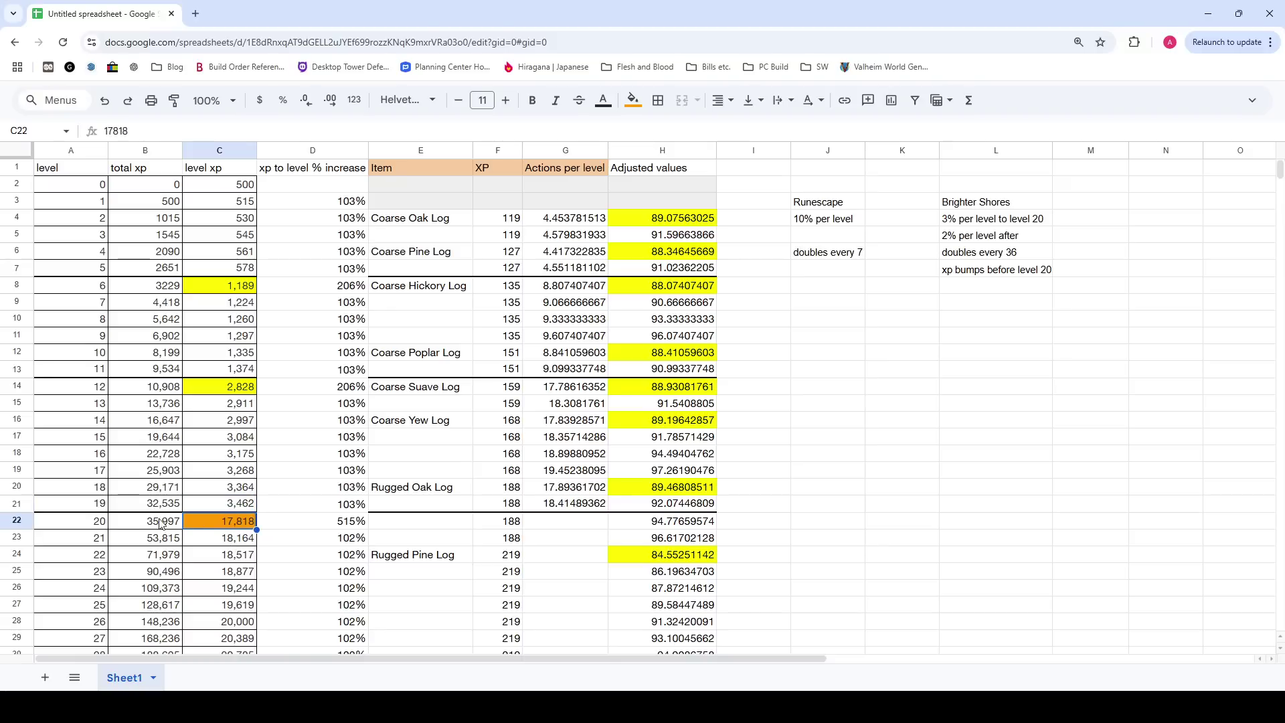
left_click(239, 543)
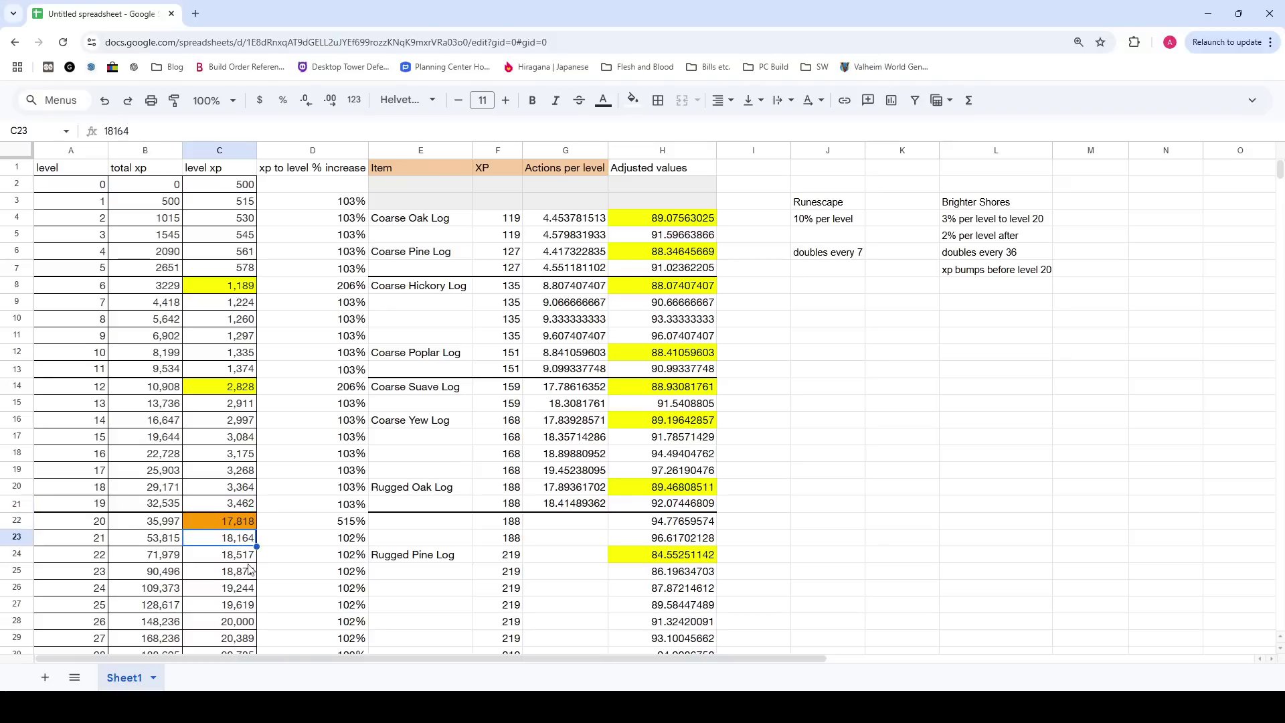
left_click(240, 526)
left_click(339, 530)
left_click(351, 392)
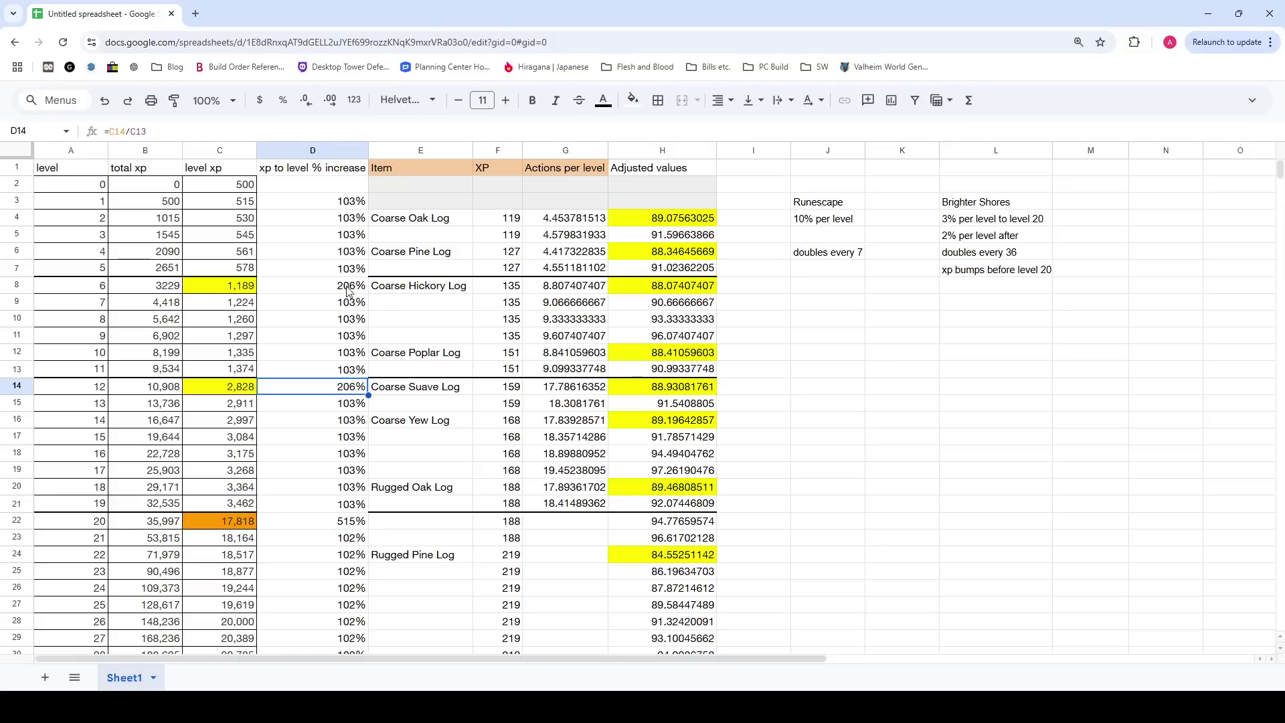
left_click(350, 271)
left_click_drag(358, 200, 359, 651)
scroll(450, 577, "down", 5)
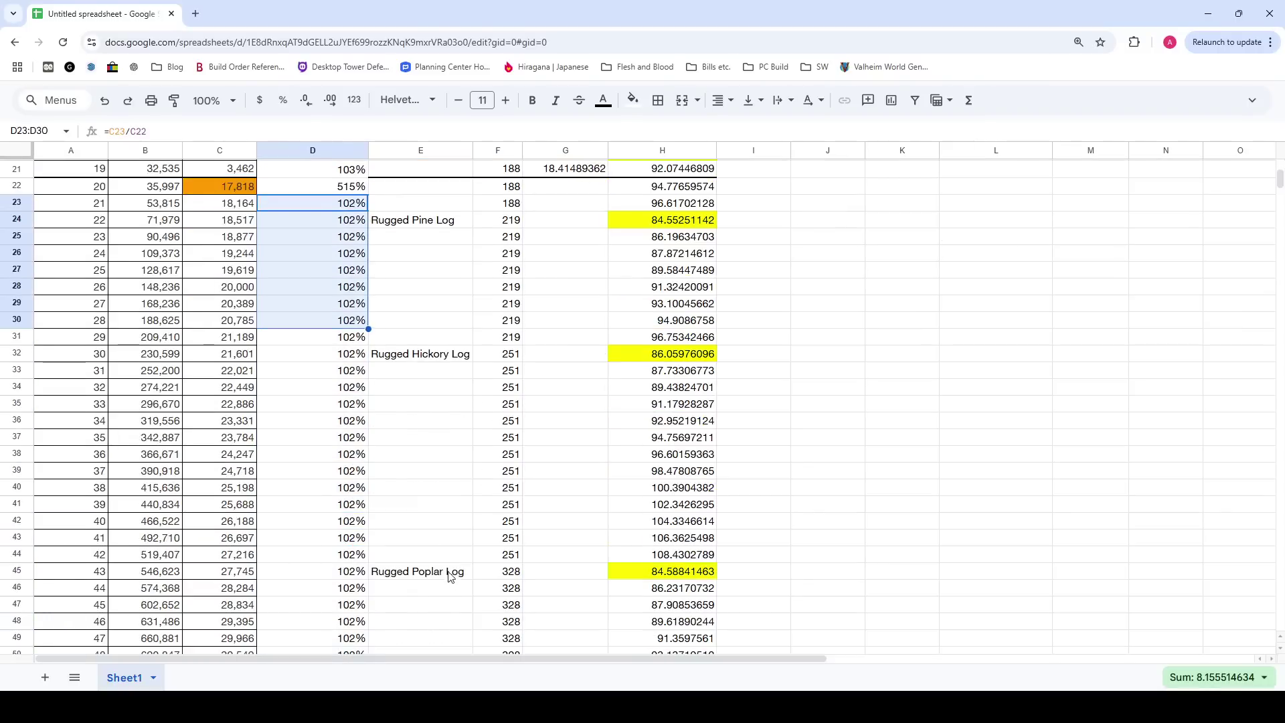
left_click(341, 345)
left_click_drag(340, 203, 335, 634)
scroll(375, 562, "down", 20)
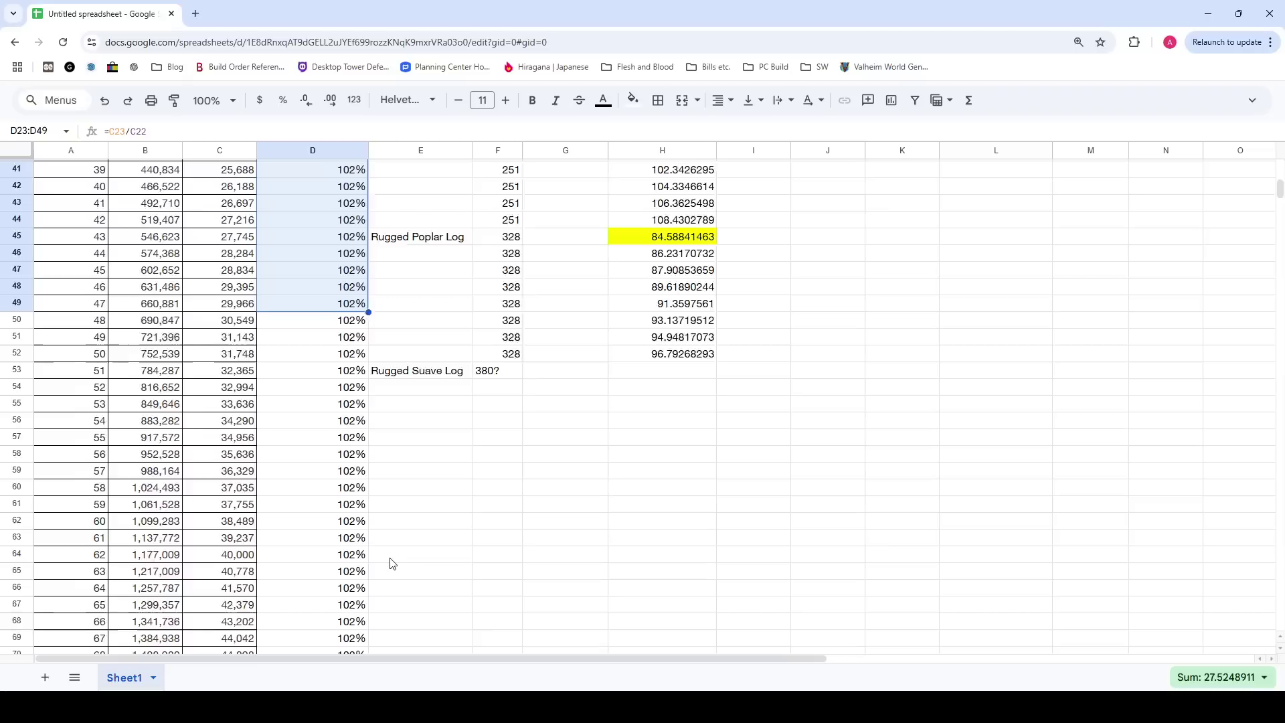
left_click(345, 522)
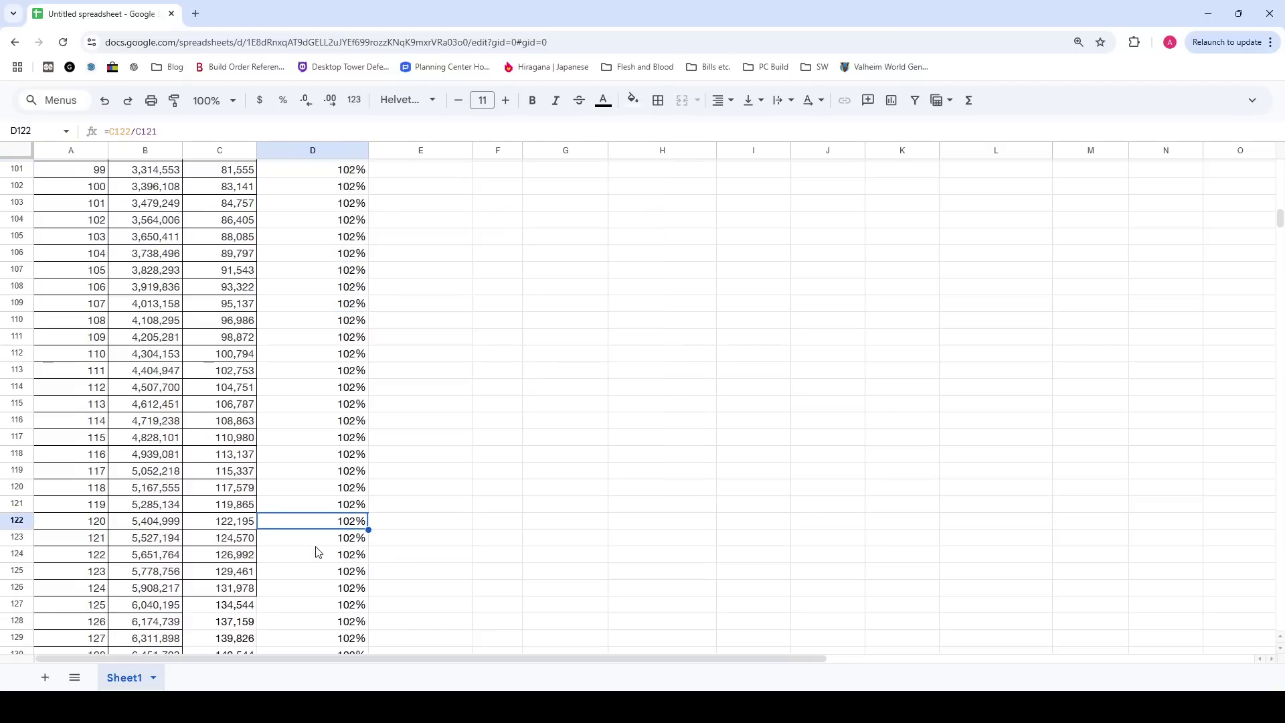
mouse_move(324, 594)
left_mouse_down()
mouse_move(144, 595)
mouse_move(299, 593)
left_mouse_up()
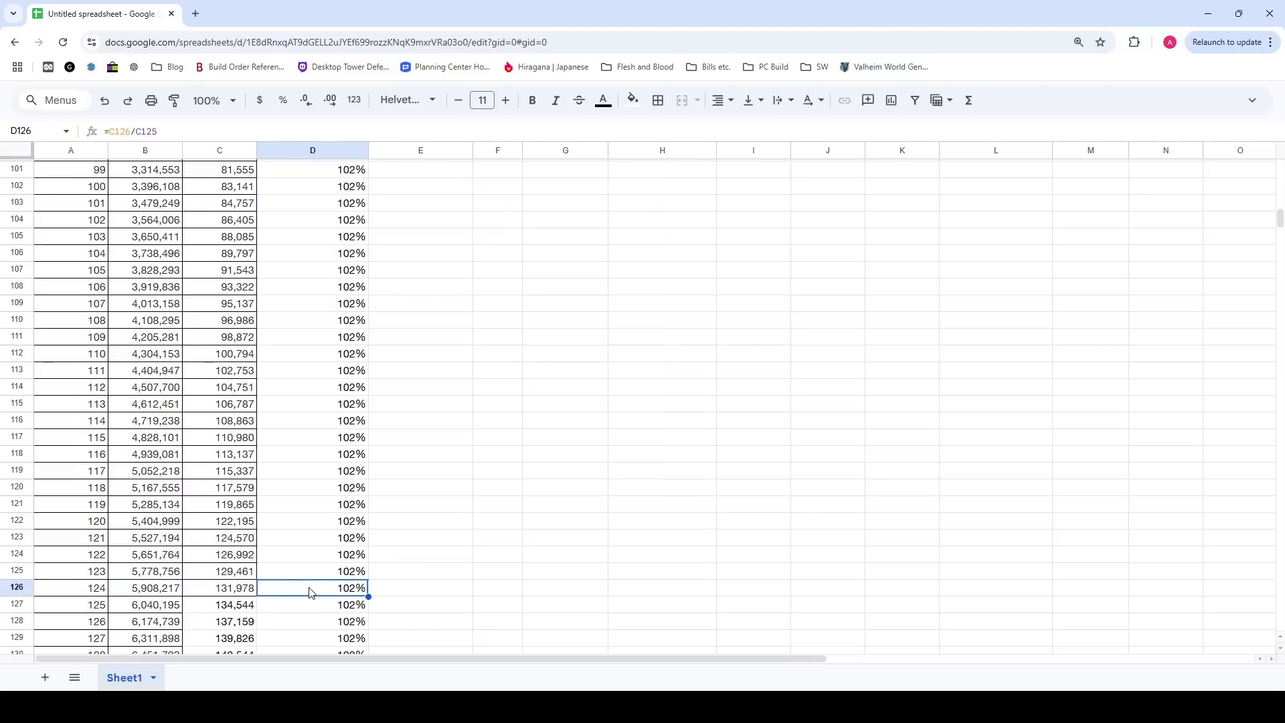
scroll(369, 606, "up", 20)
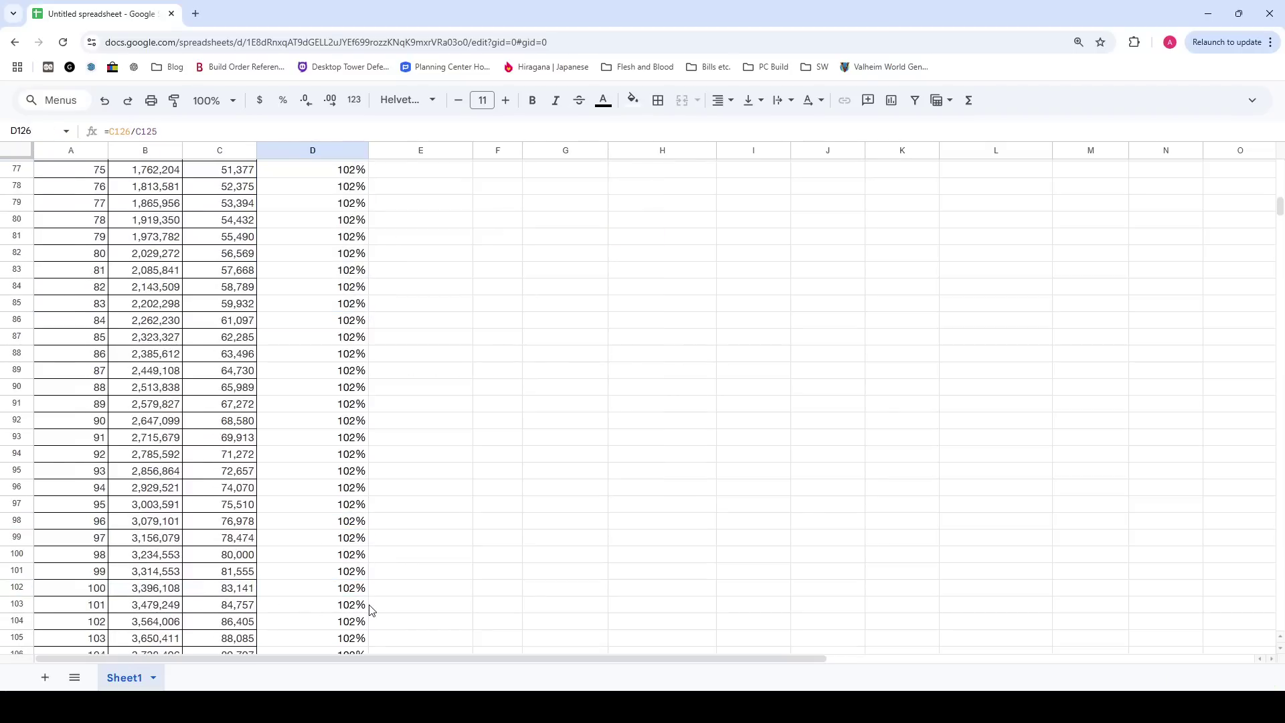
scroll(355, 573, "down", 7)
scroll(340, 549, "down", 20)
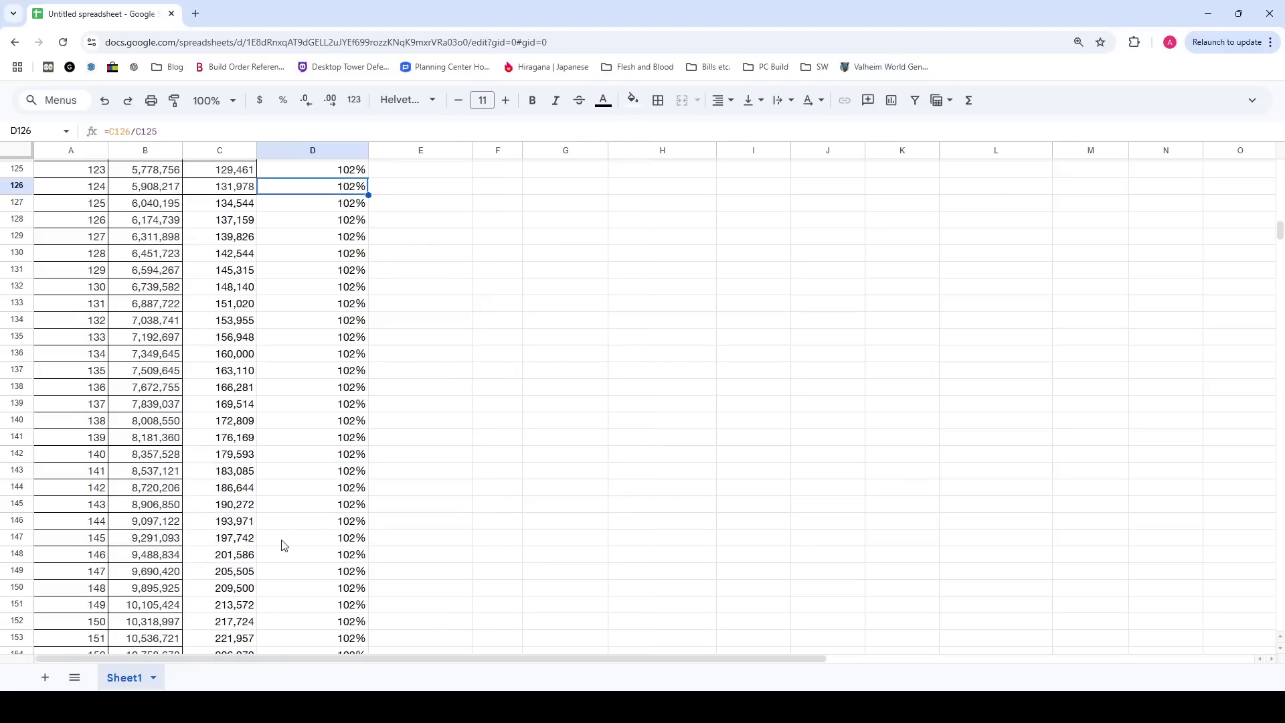
scroll(476, 429, "up", 20)
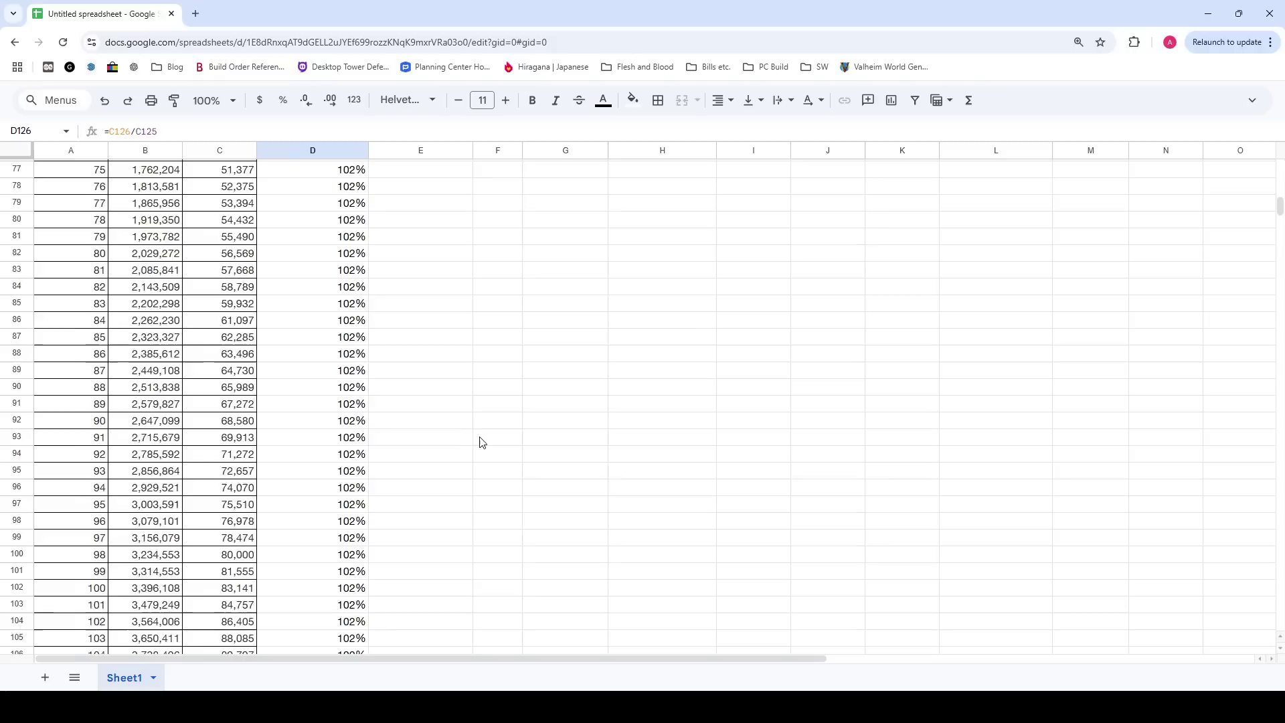
scroll(485, 448, "up", 13)
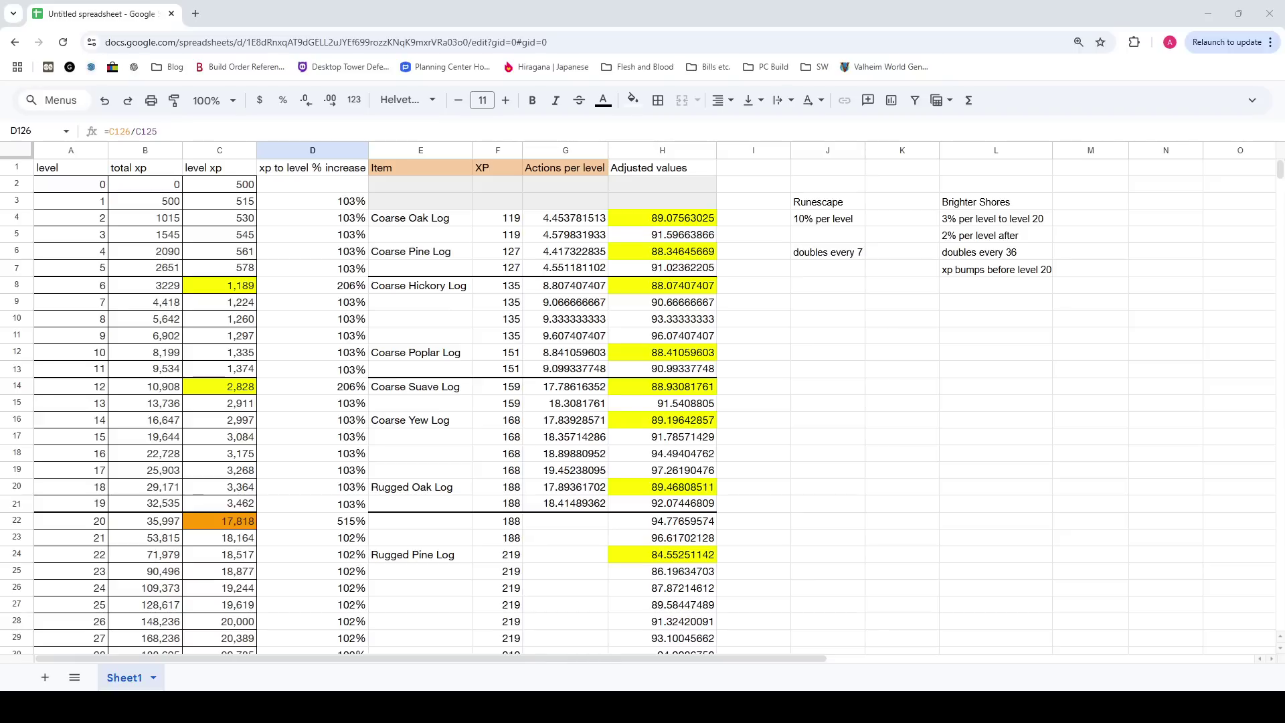
left_click(828, 252)
left_click(506, 266)
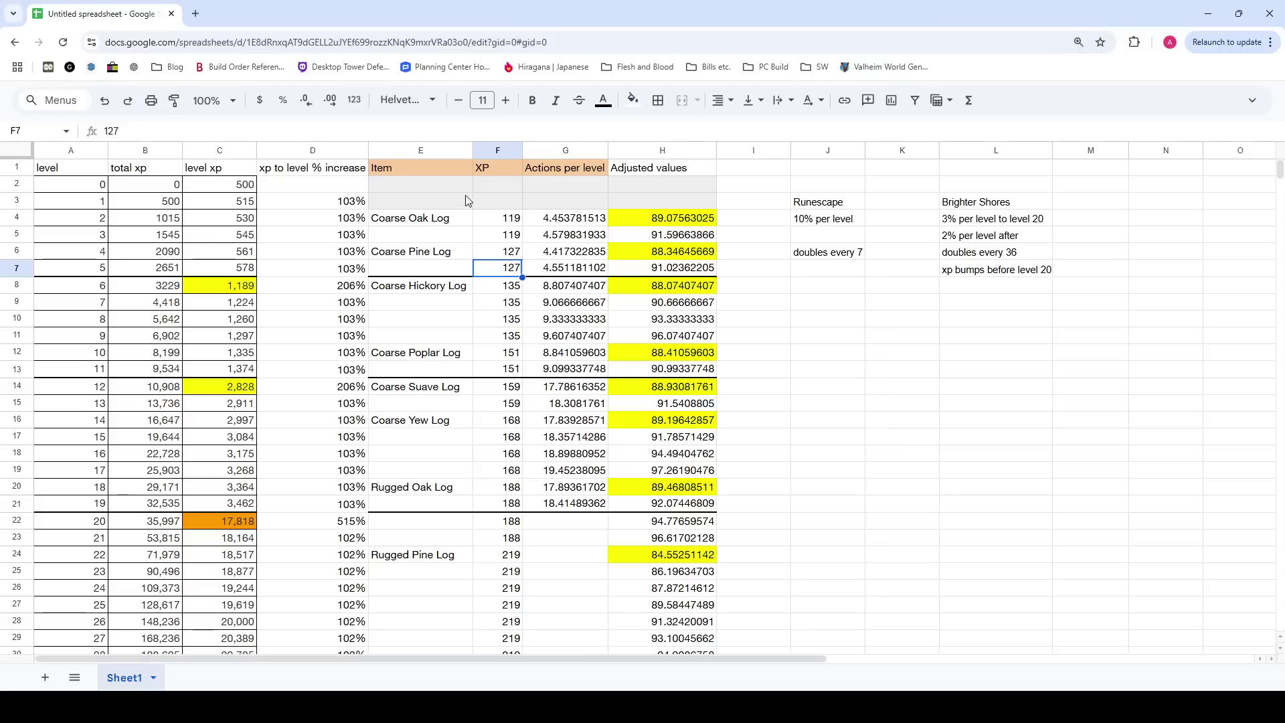
left_click(673, 228)
left_click(745, 253)
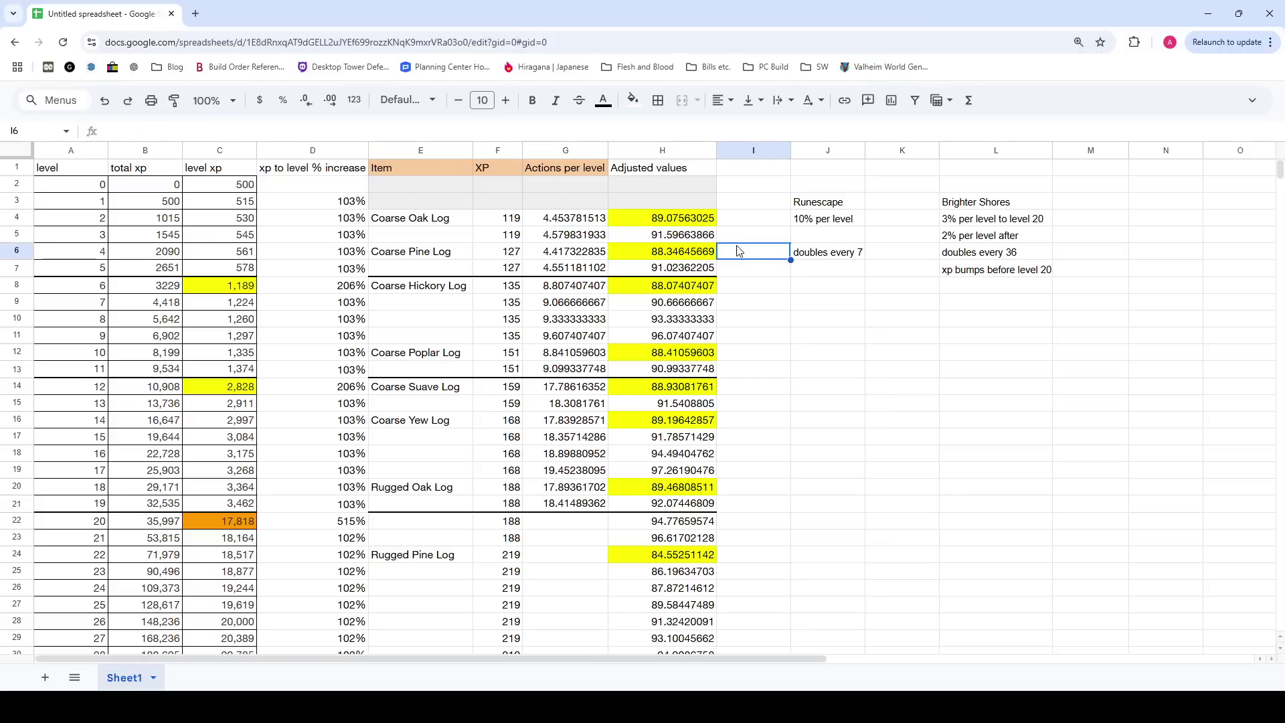
left_click(417, 223)
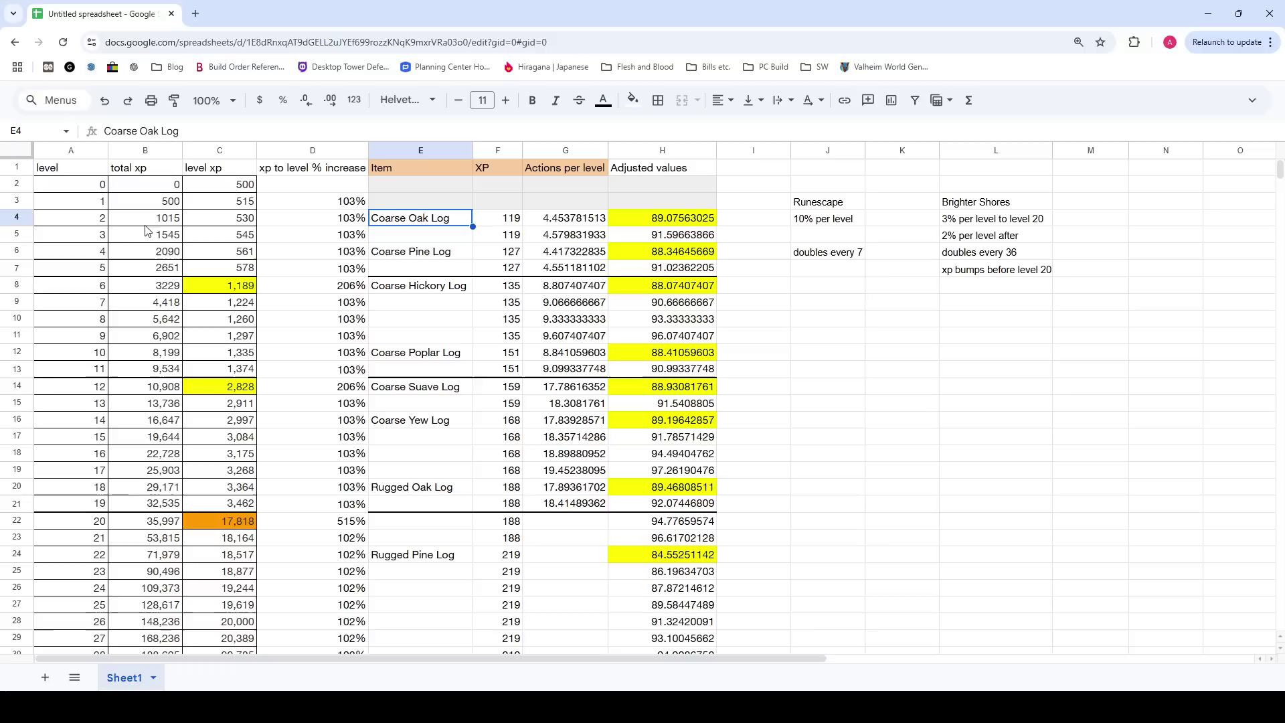
left_click(73, 223)
left_click(395, 224)
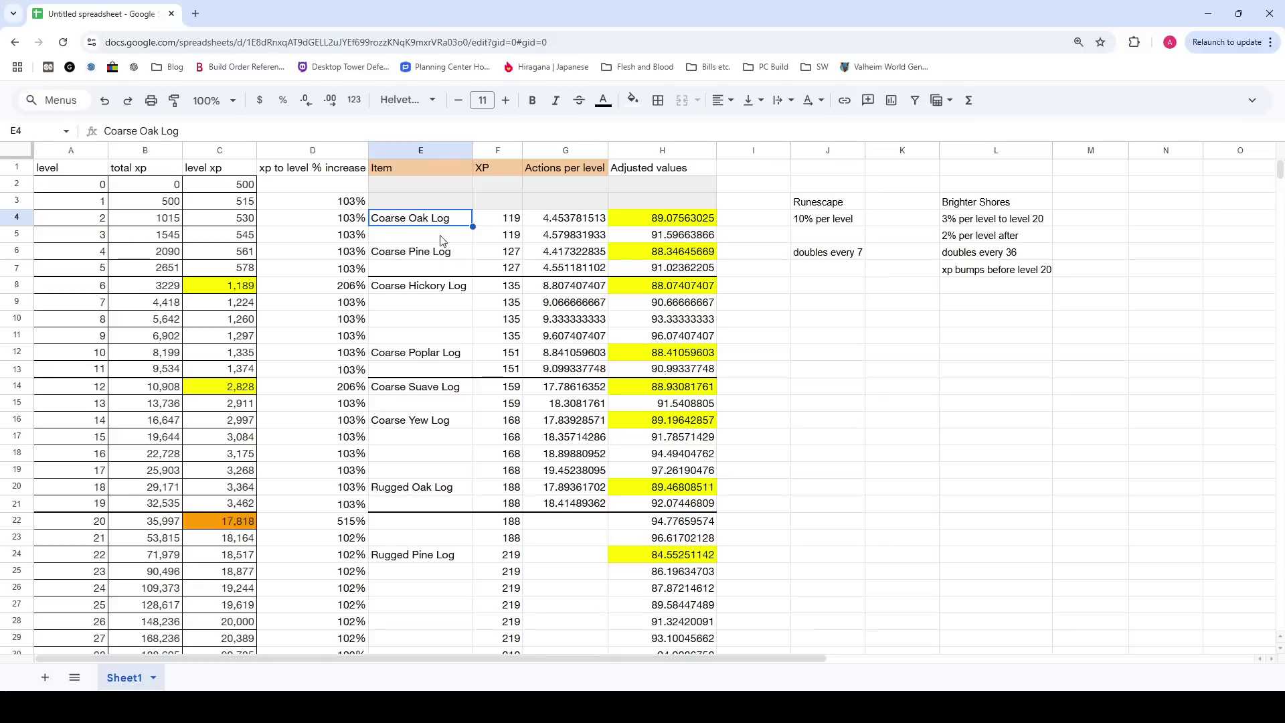
left_click(513, 222)
left_click(439, 257)
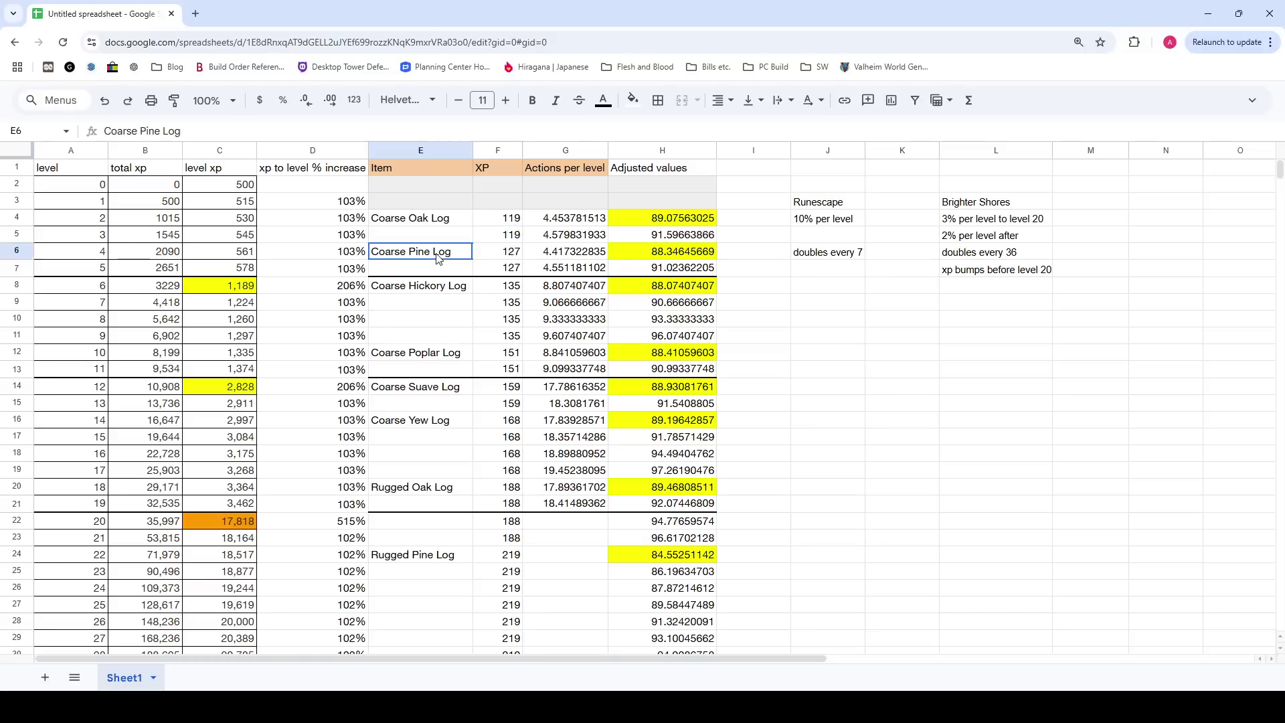
left_click(502, 259)
left_click(510, 225)
left_click(502, 264)
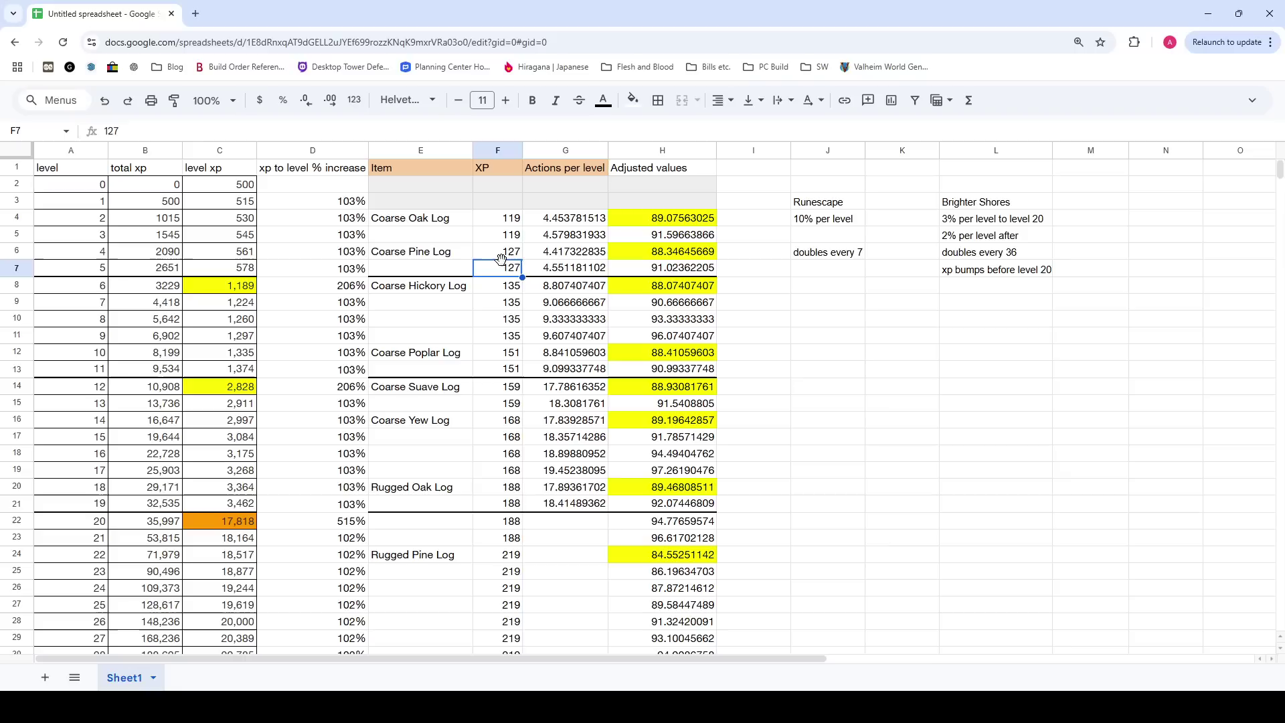
left_click(502, 253)
left_click(509, 222)
left_click(496, 304)
left_click(497, 356)
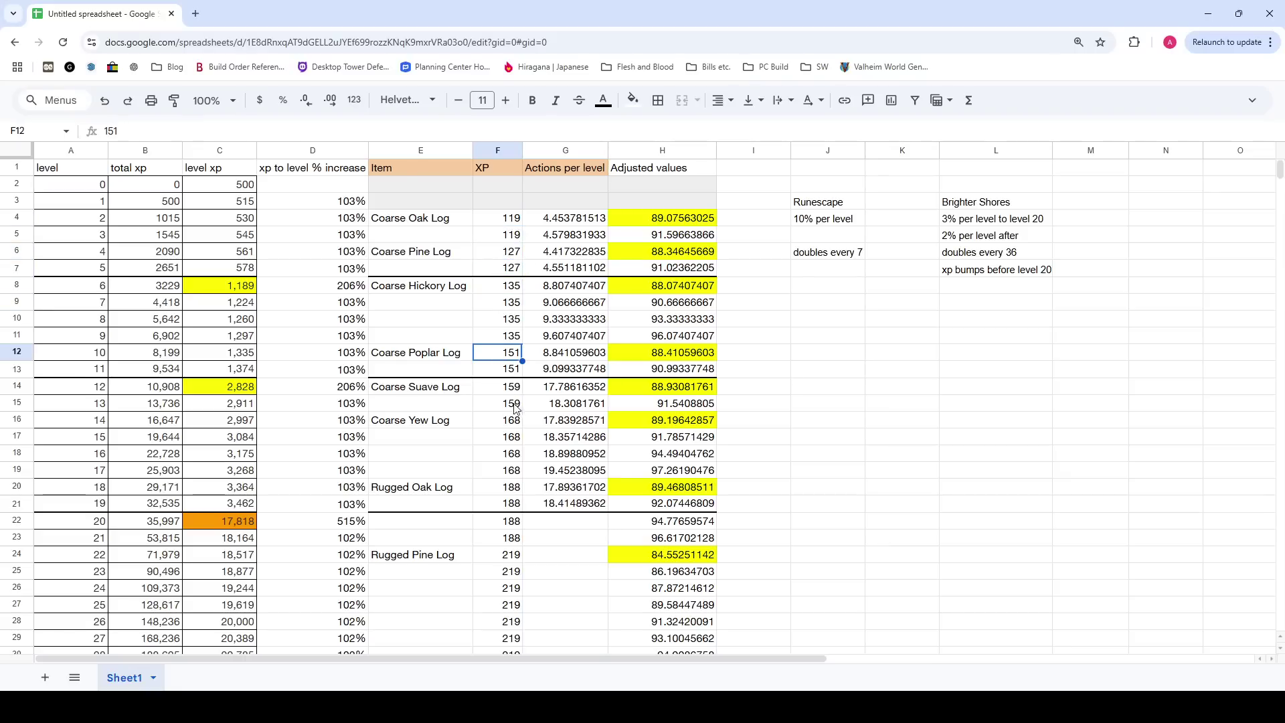
left_click(511, 399)
left_click(507, 427)
left_click(497, 492)
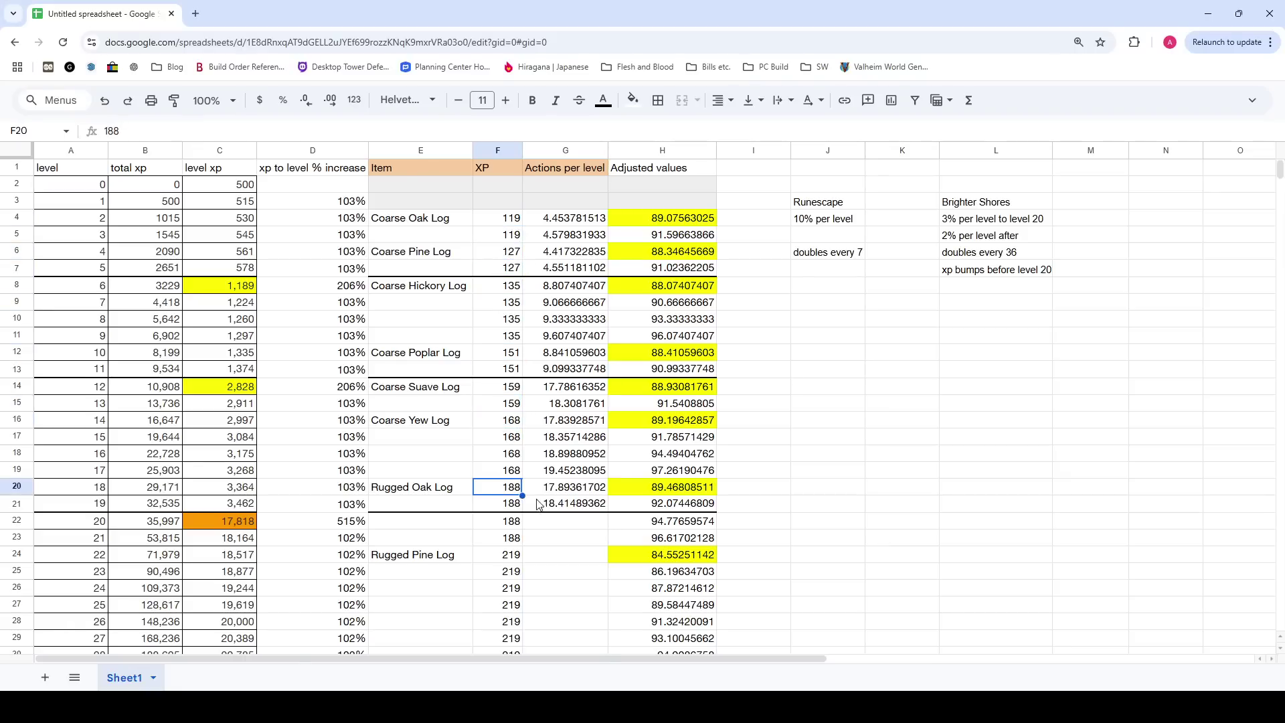
left_click(509, 559)
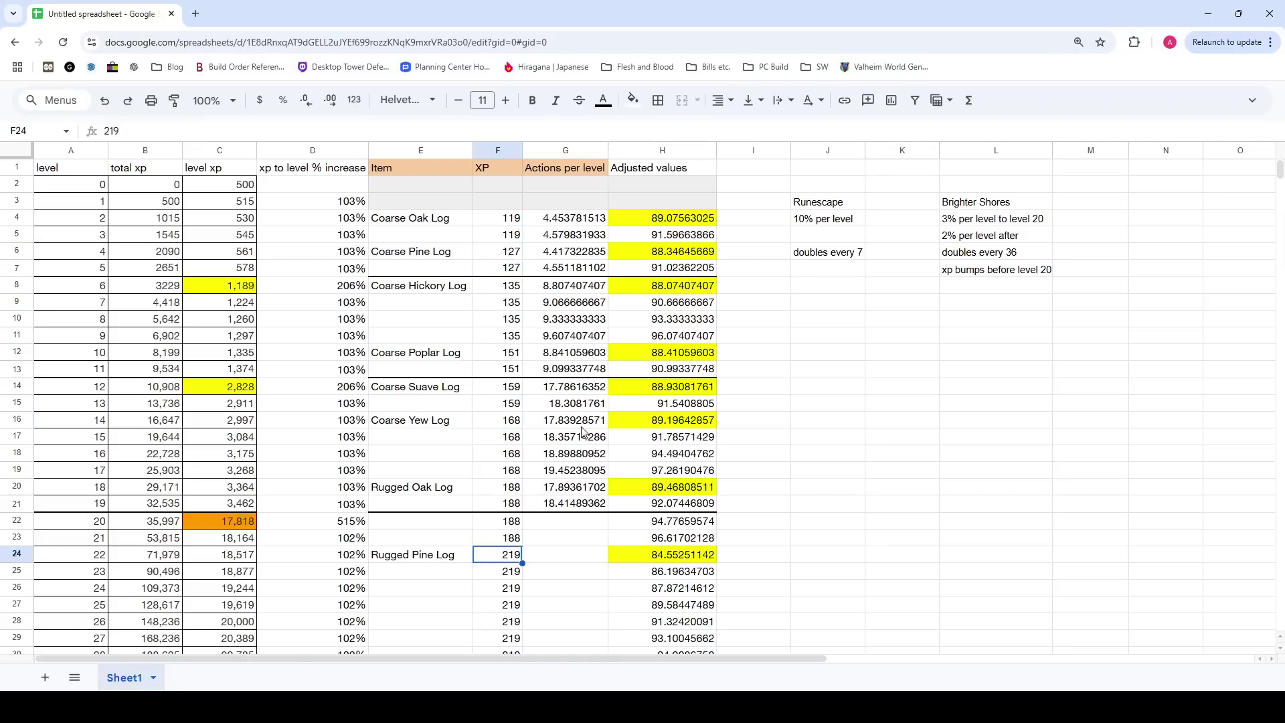
left_click(648, 228)
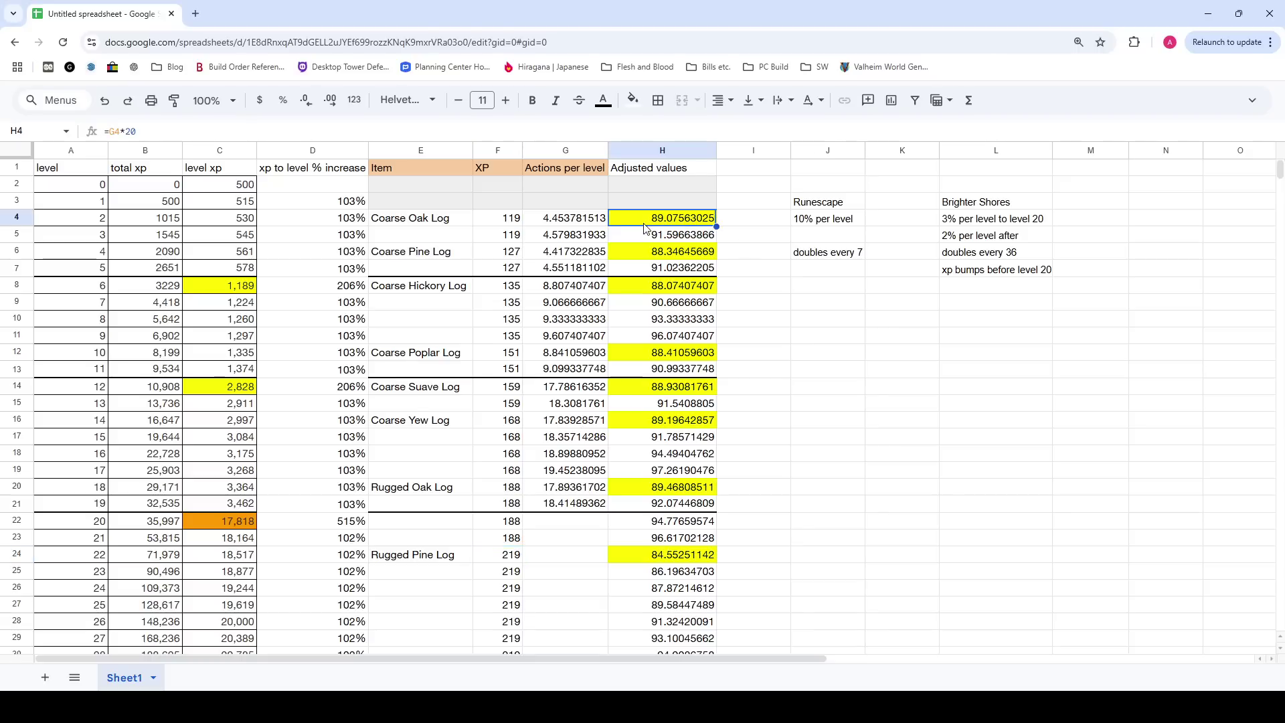
left_click_drag(435, 228, 515, 503)
left_click(566, 504)
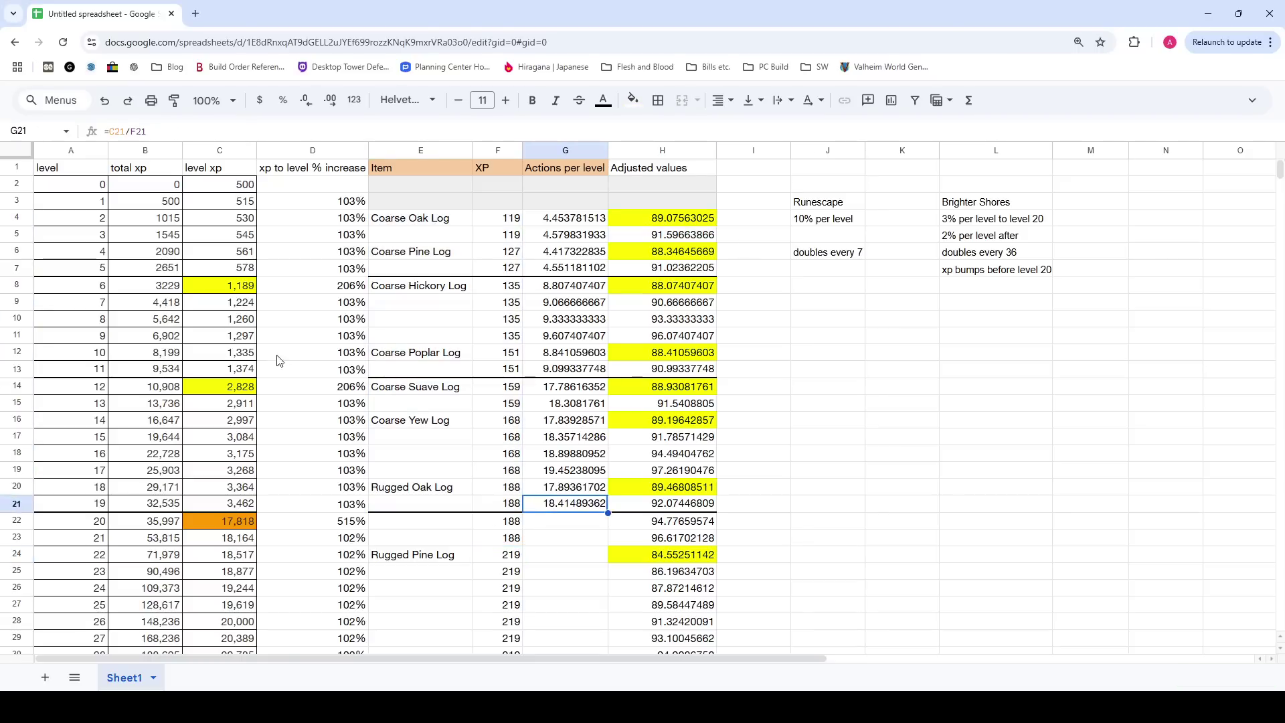
left_click_drag(81, 219, 221, 503)
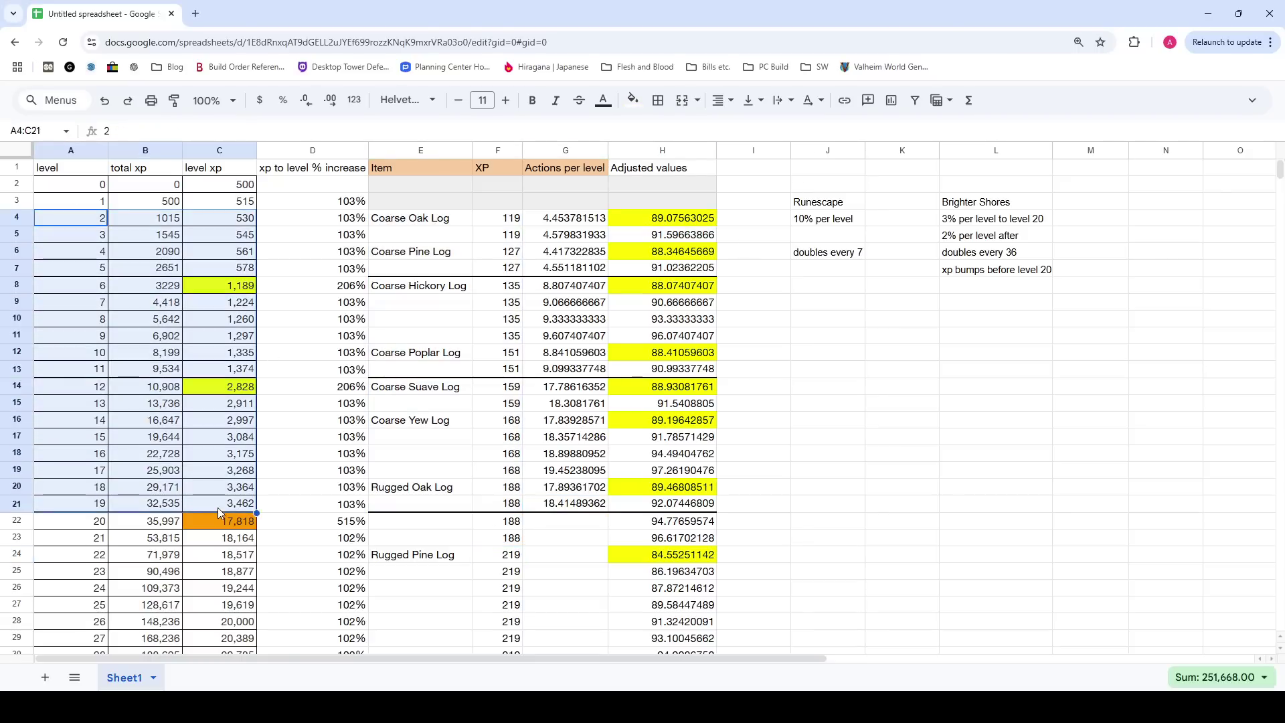
left_click(347, 501)
scroll(346, 495, "down", 3)
left_click(442, 355)
scroll(518, 426, "down", 3)
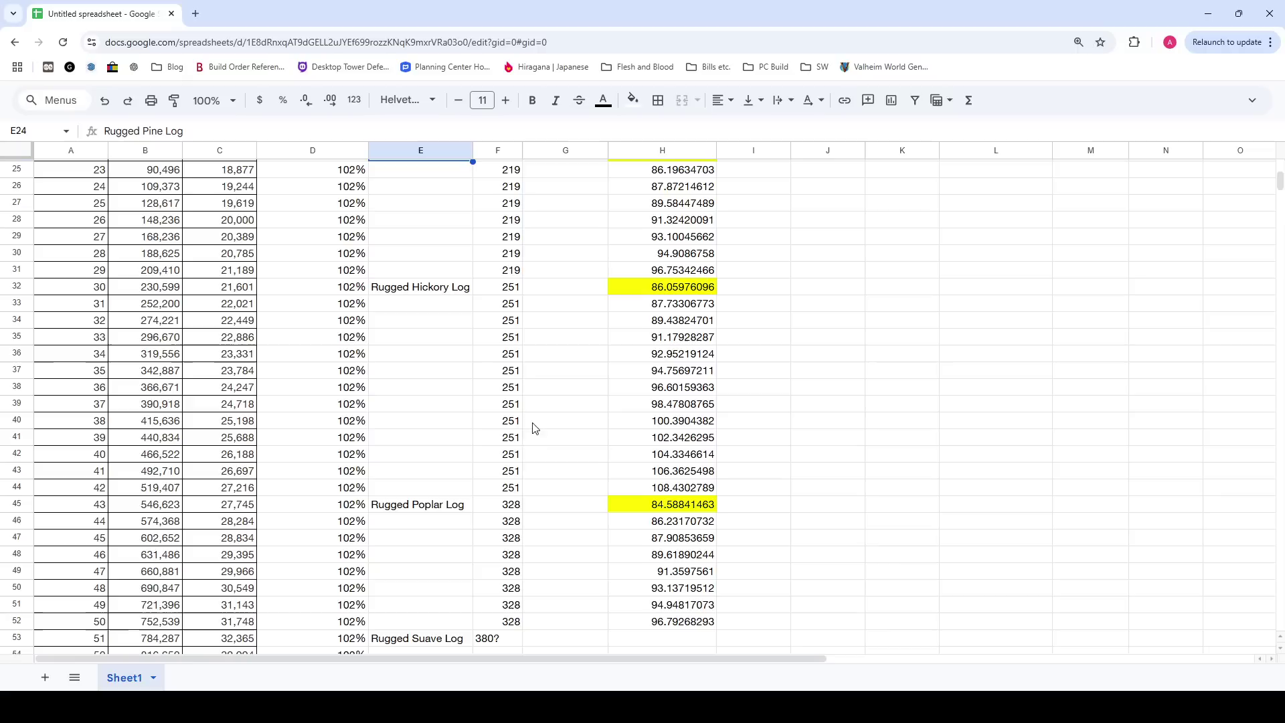
left_click_drag(450, 504, 674, 611)
left_click(563, 488)
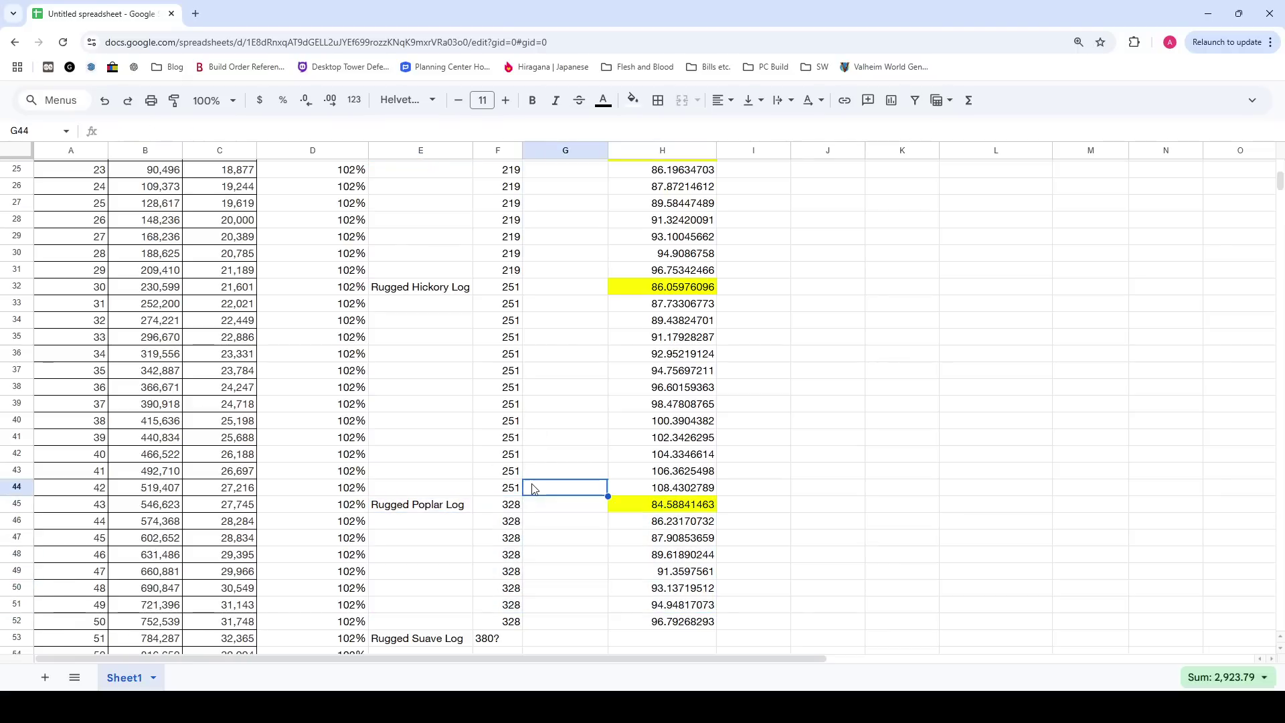
left_click(434, 502)
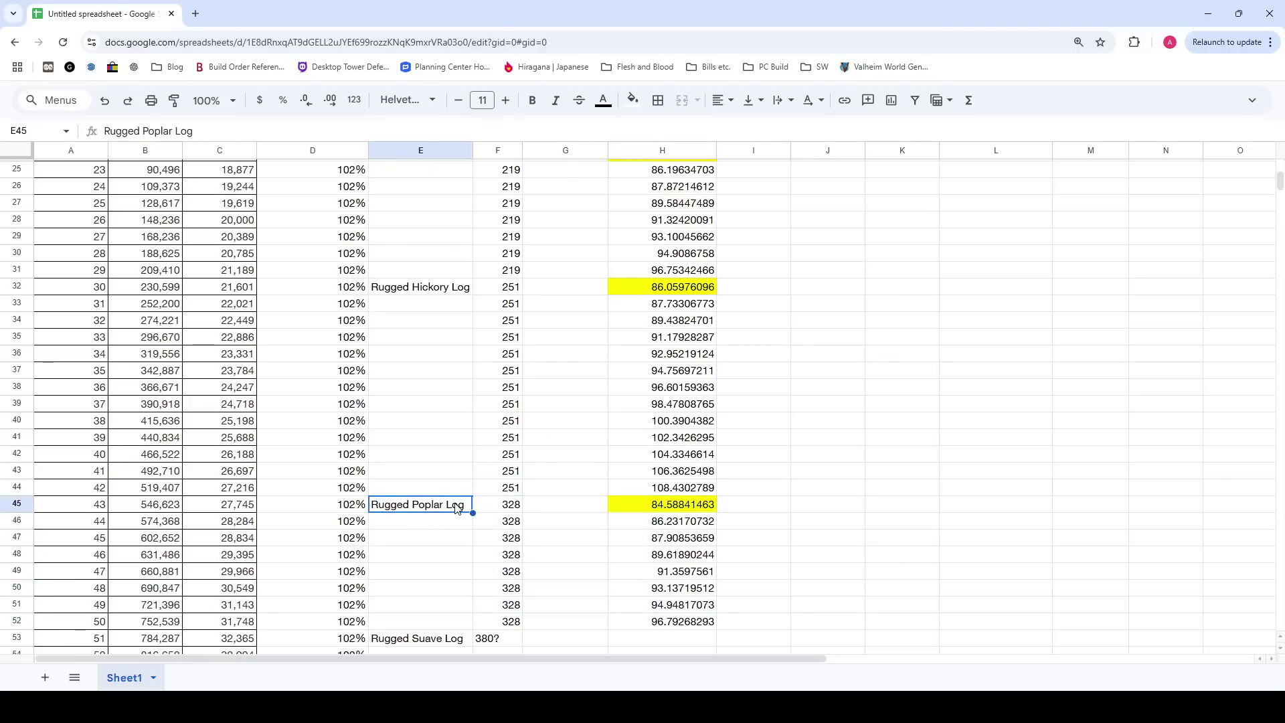
left_click(92, 505)
left_click(396, 511)
scroll(546, 489, "up", 8)
left_click(435, 288)
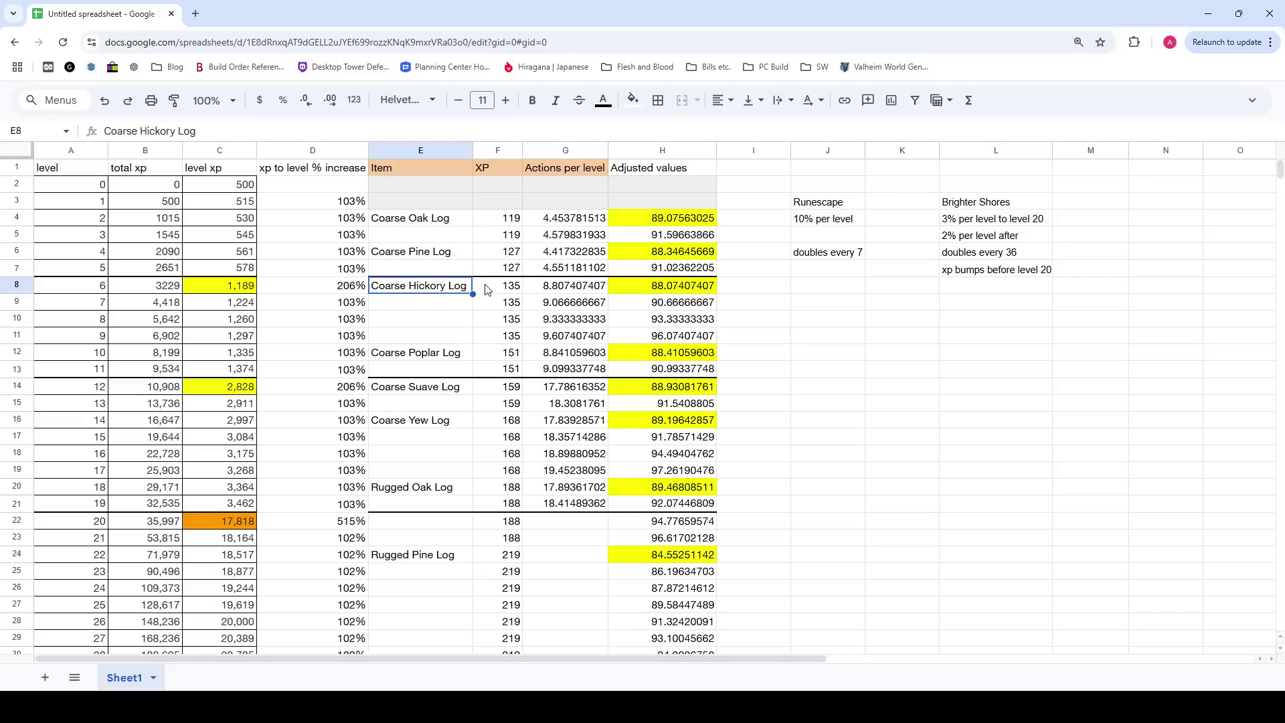
key("Right")
left_click(440, 287)
scroll(523, 313, "down", 2)
left_click(667, 403)
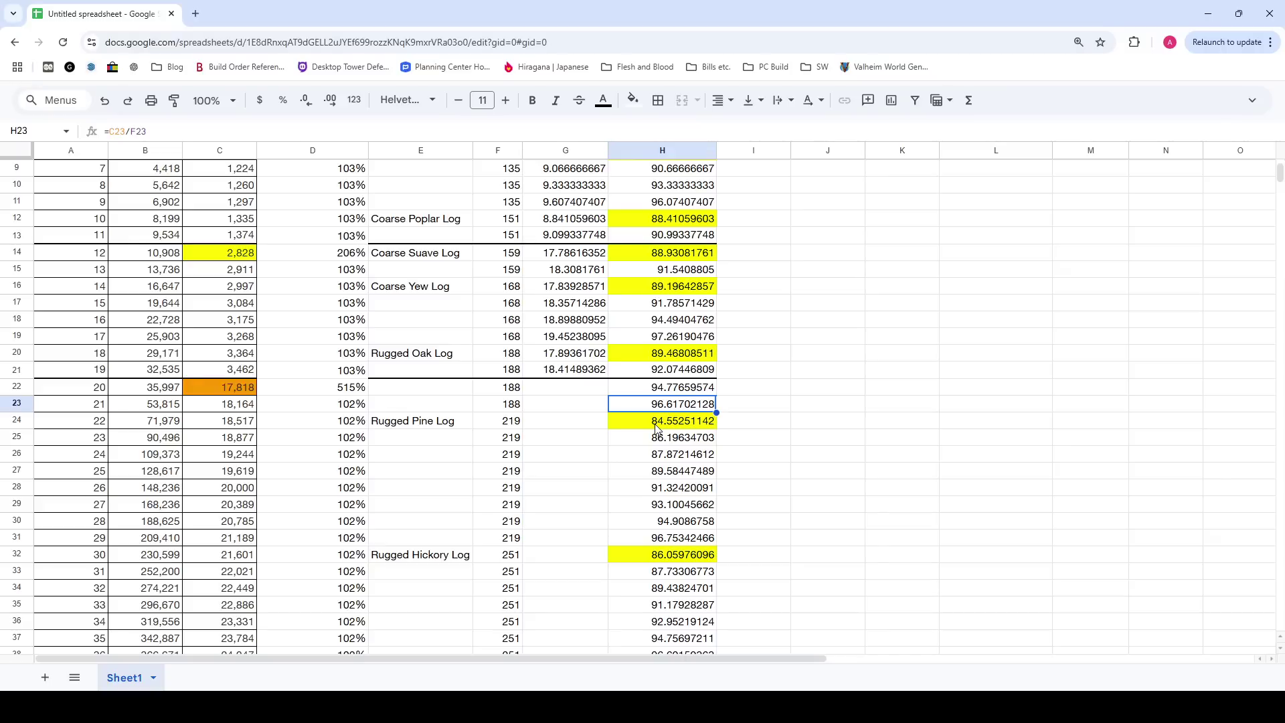
left_click(380, 422)
left_click(468, 461)
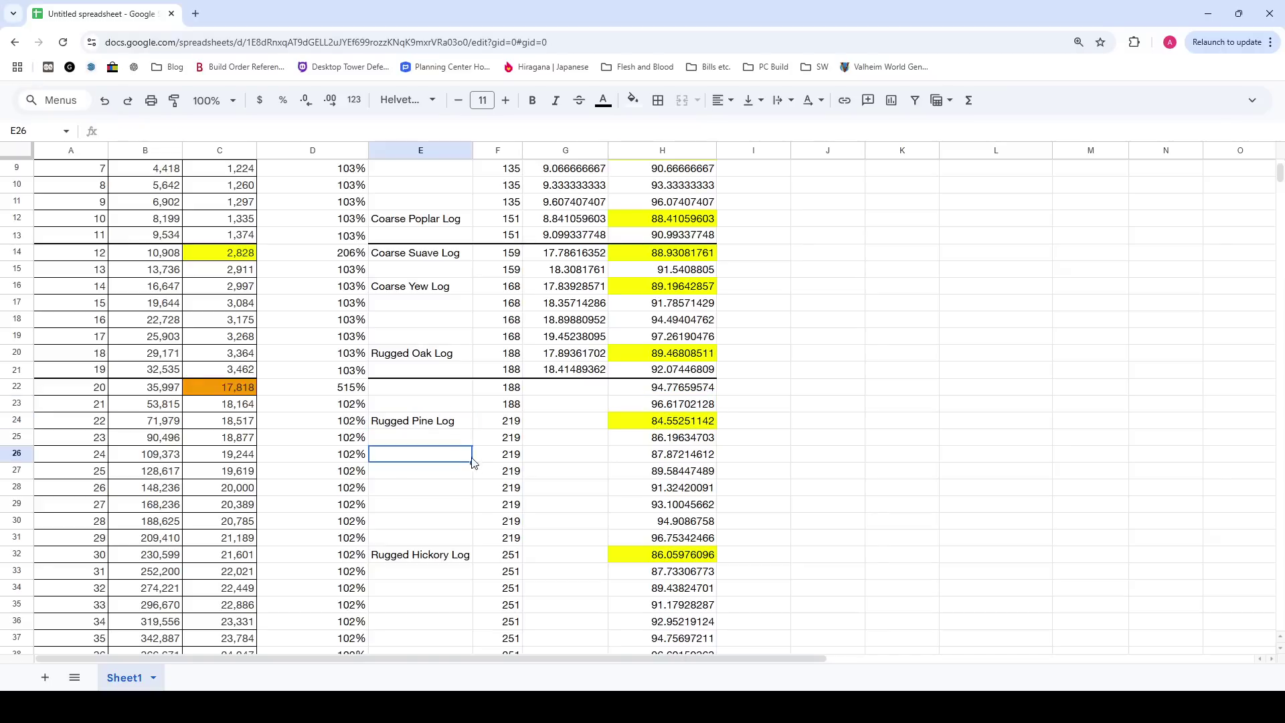
left_click(449, 426)
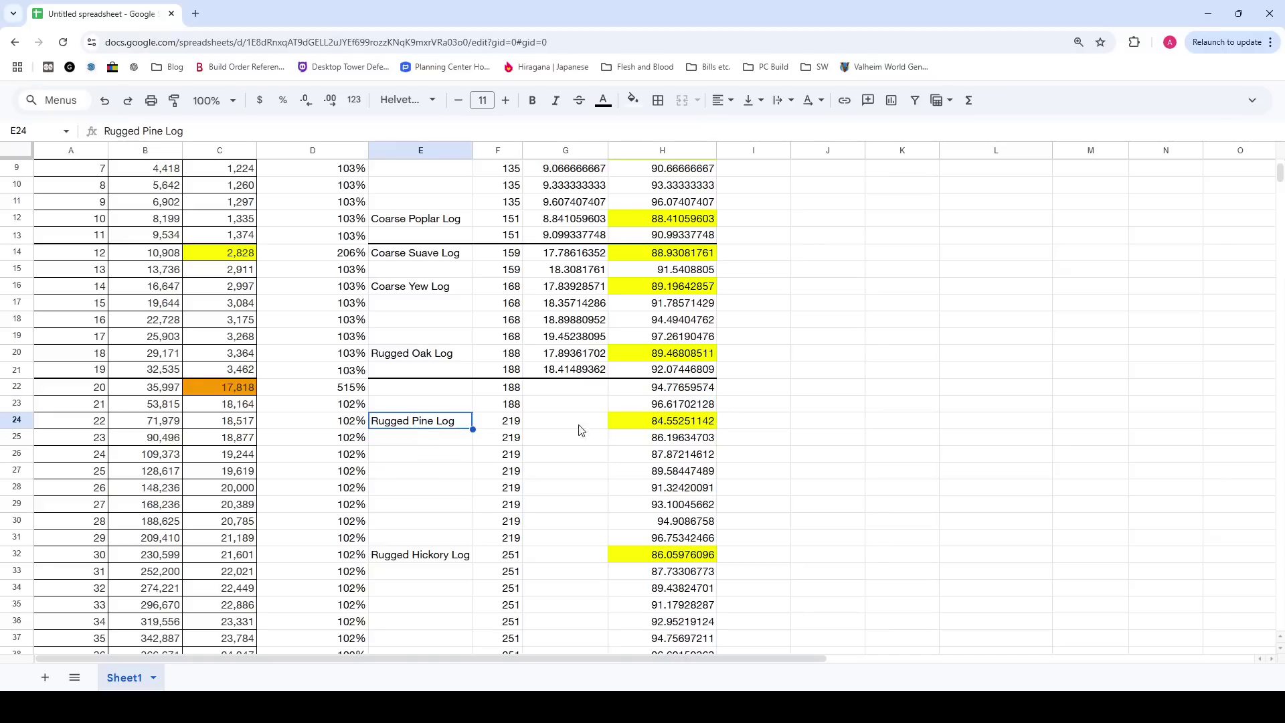
left_click(629, 426)
scroll(573, 482, "up", 3)
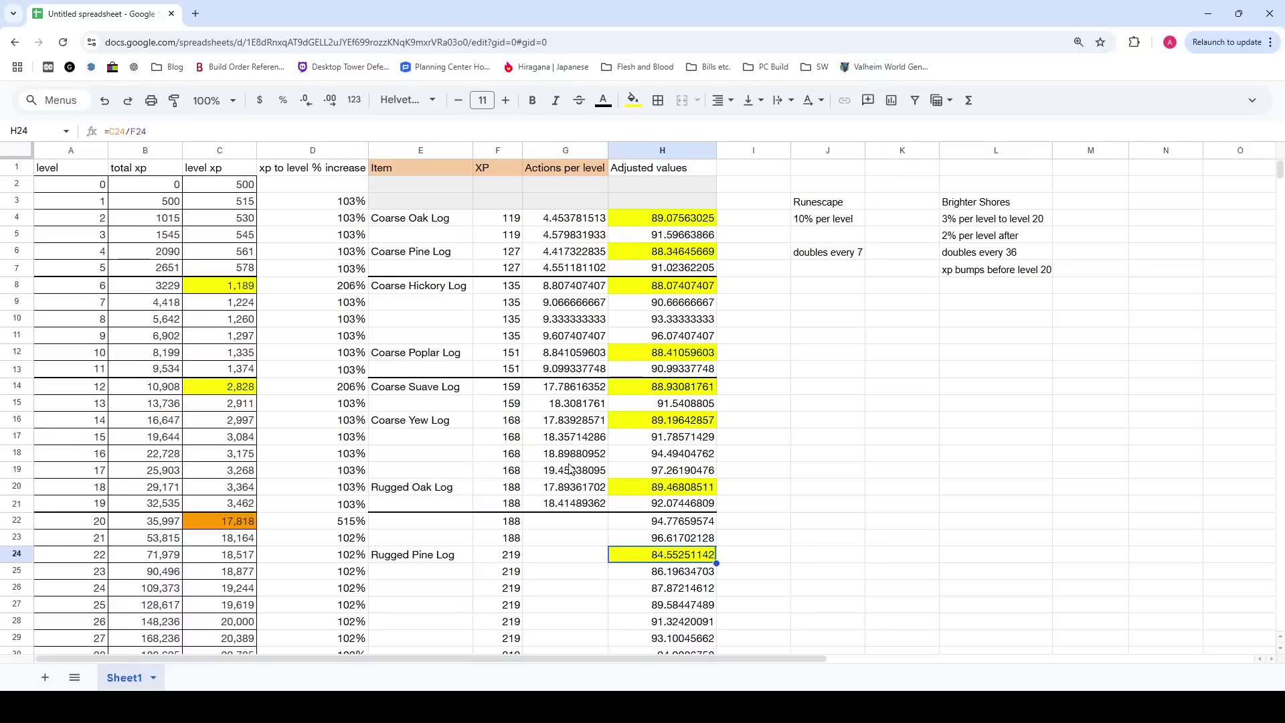
left_click(559, 223)
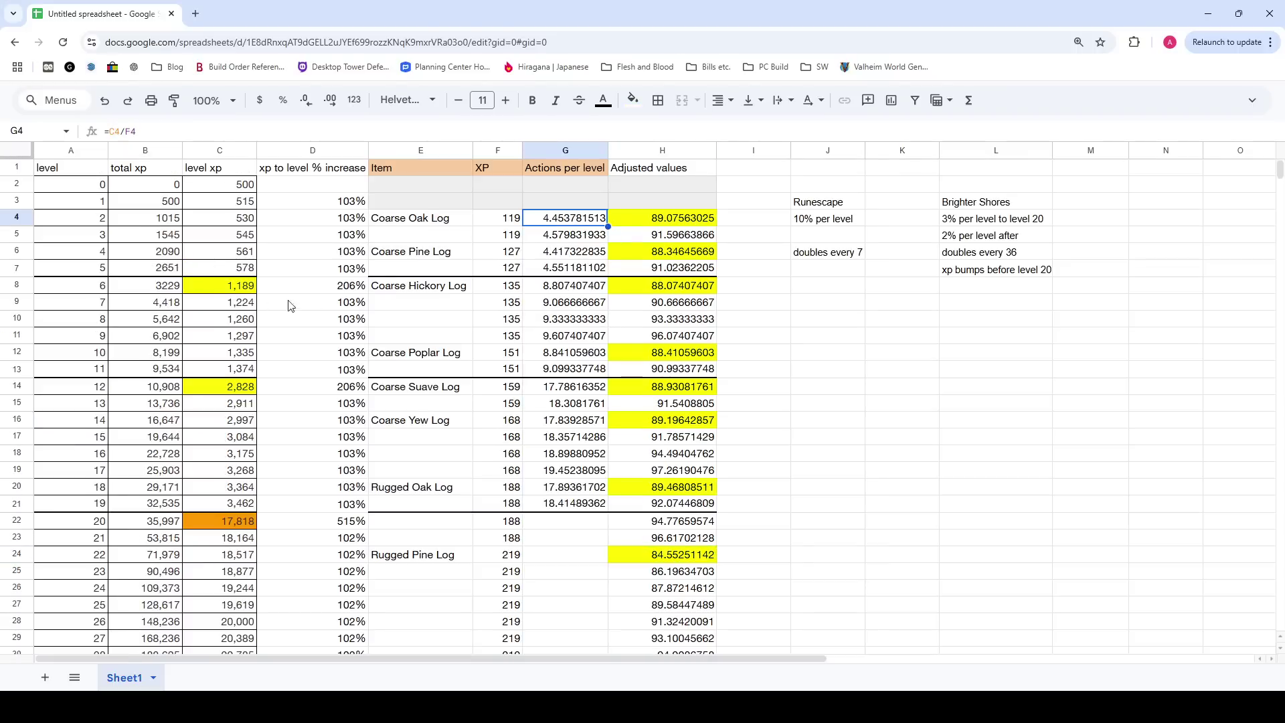
left_click(242, 391)
left_click(233, 529)
left_click(587, 474)
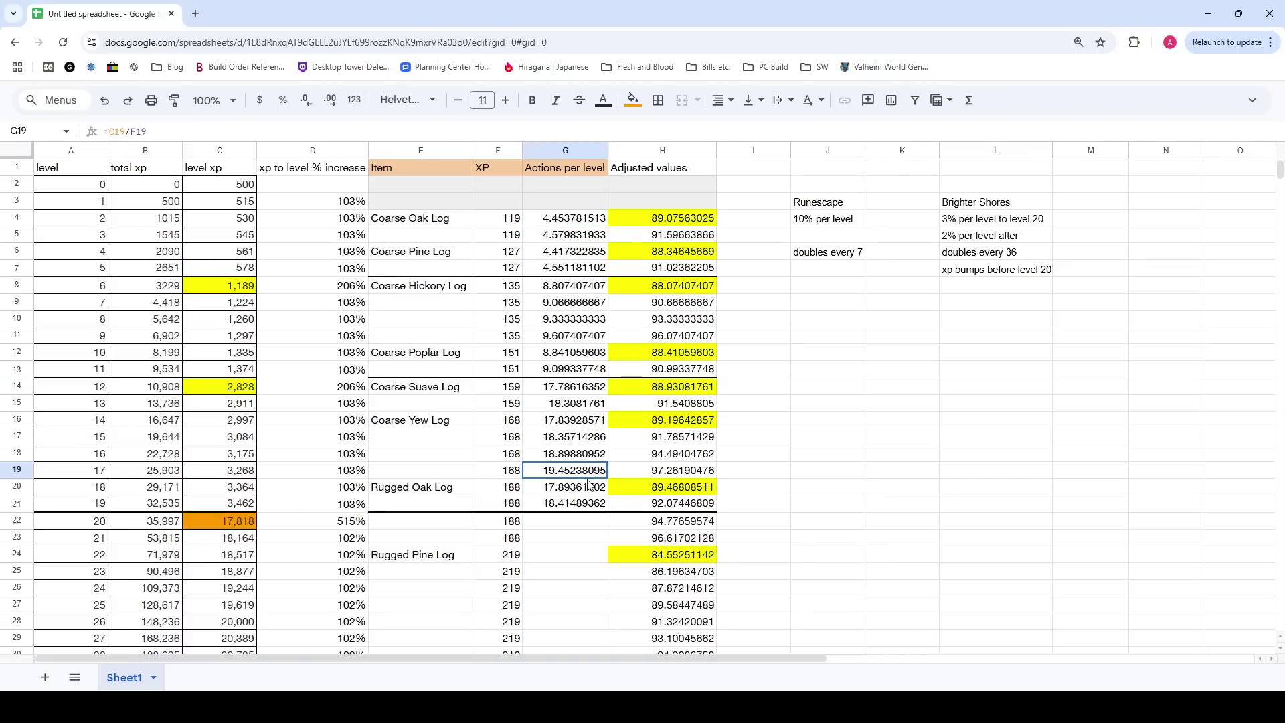
left_click(627, 270)
mouse_move(574, 223)
left_mouse_down()
mouse_move(570, 288)
mouse_move(570, 228)
left_mouse_up()
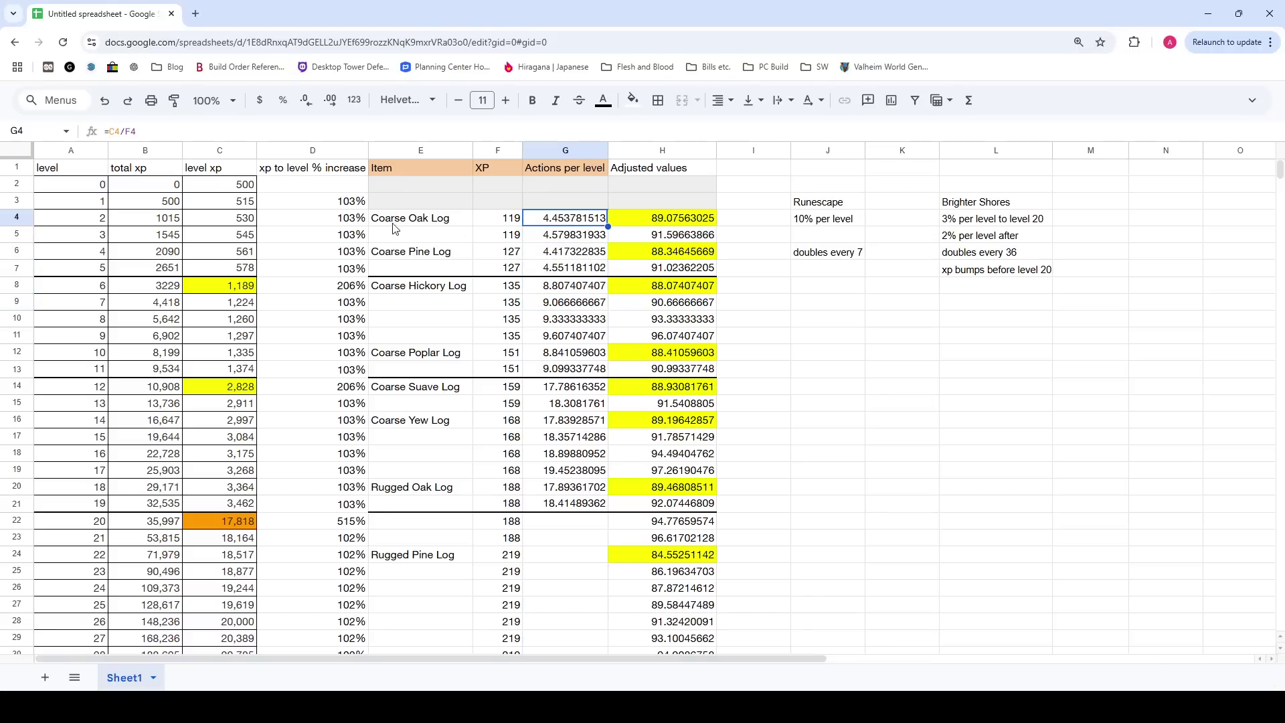
left_click(393, 225)
left_click(571, 225)
key("Down")
key("Down")
key("Down")
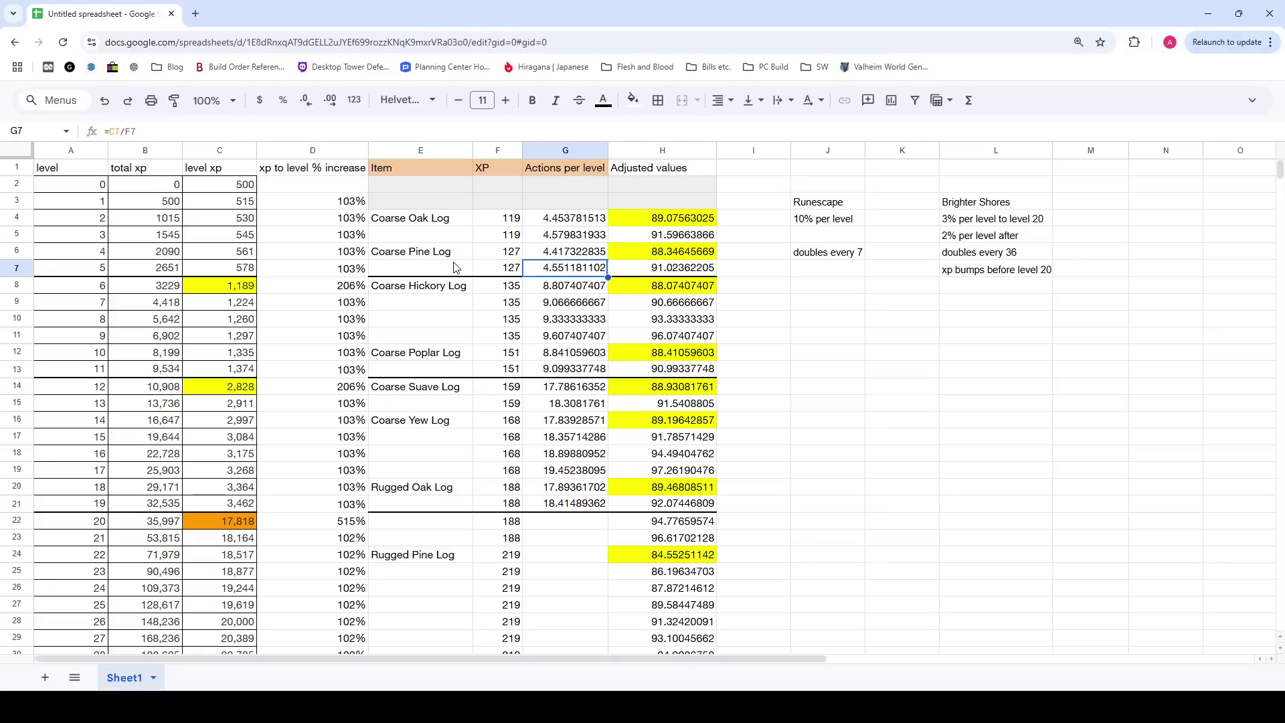
left_click(234, 517)
left_click(326, 423)
left_click(253, 386)
left_click(305, 372)
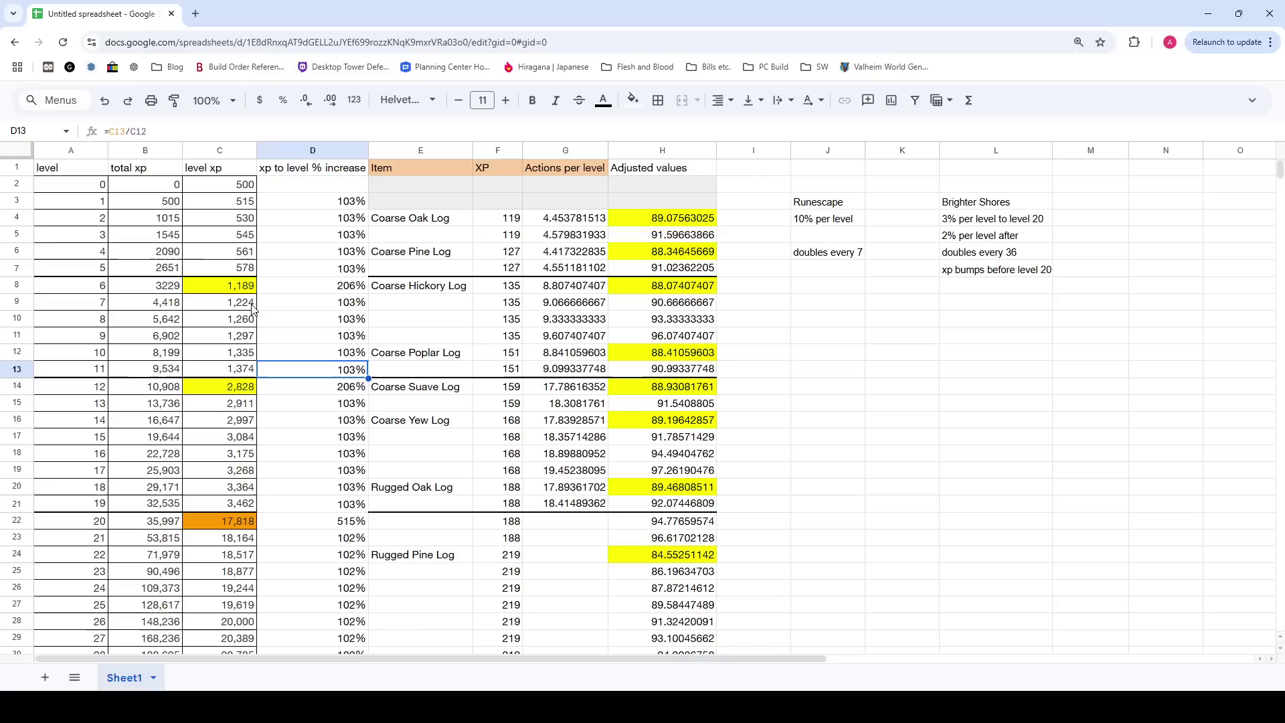
left_click(247, 288)
left_click(282, 259)
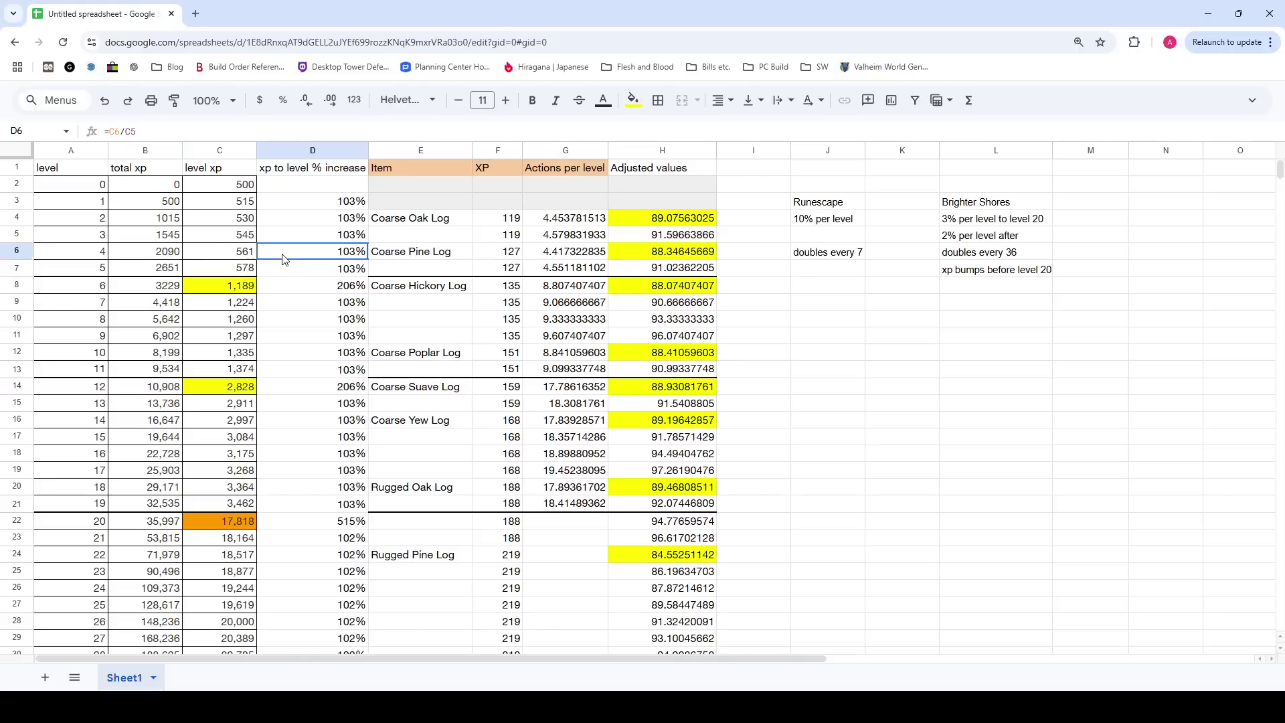
left_click_drag(634, 254, 663, 521)
left_click(829, 453)
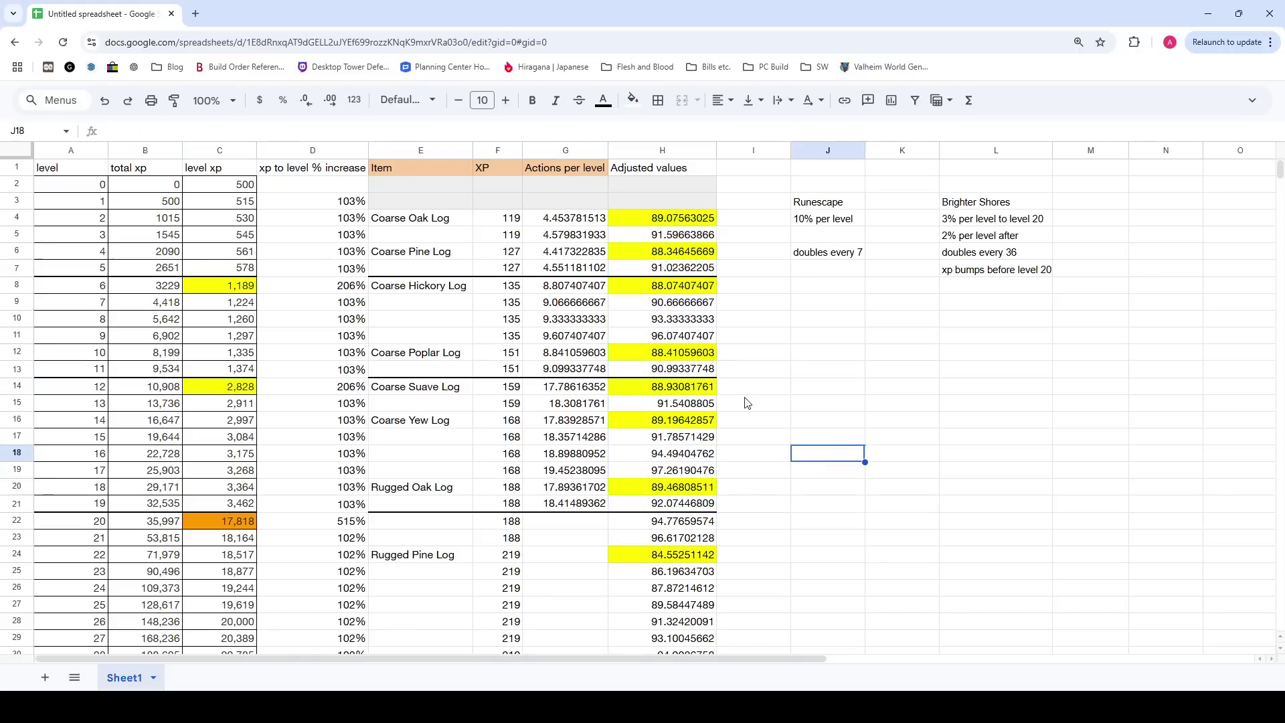
scroll(748, 403, "down", 5)
left_click_drag(679, 268, 679, 563)
scroll(774, 476, "down", 1)
left_click(775, 476)
scroll(809, 477, "up", 2)
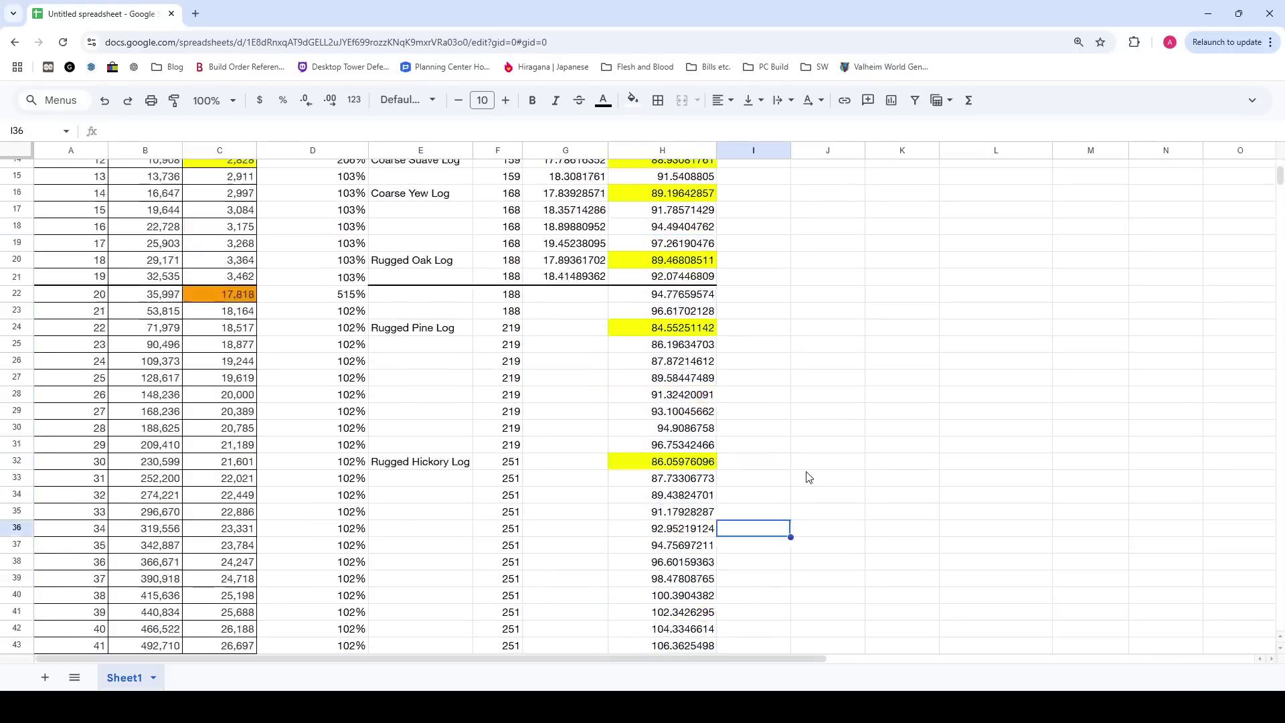
scroll(809, 477, "up", 3)
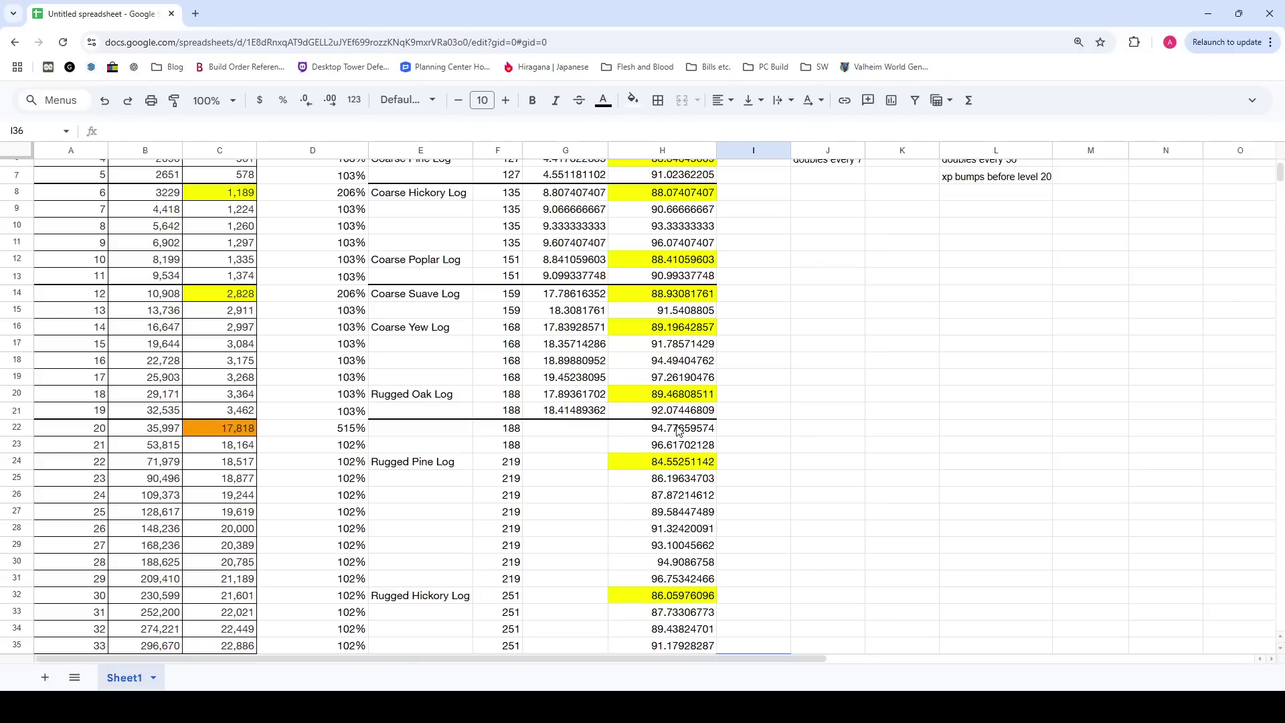
scroll(736, 427, "down", 4)
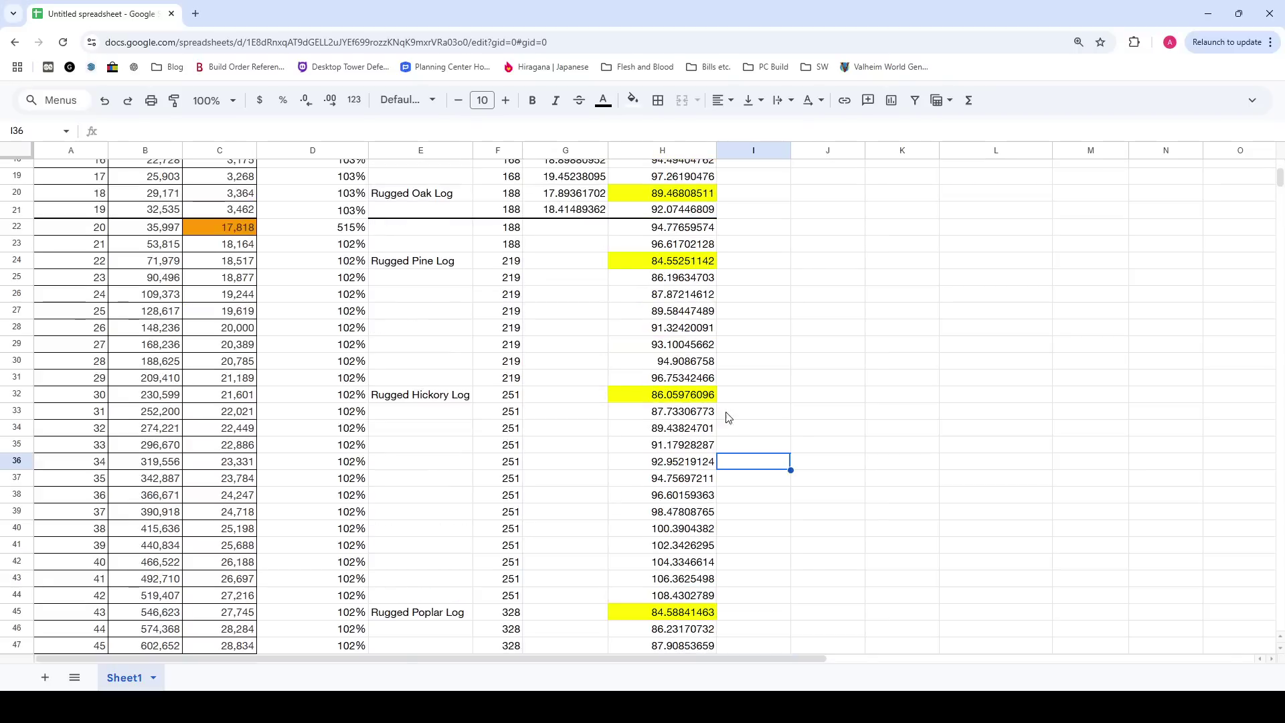
left_click_drag(686, 231, 693, 653)
left_click(773, 551)
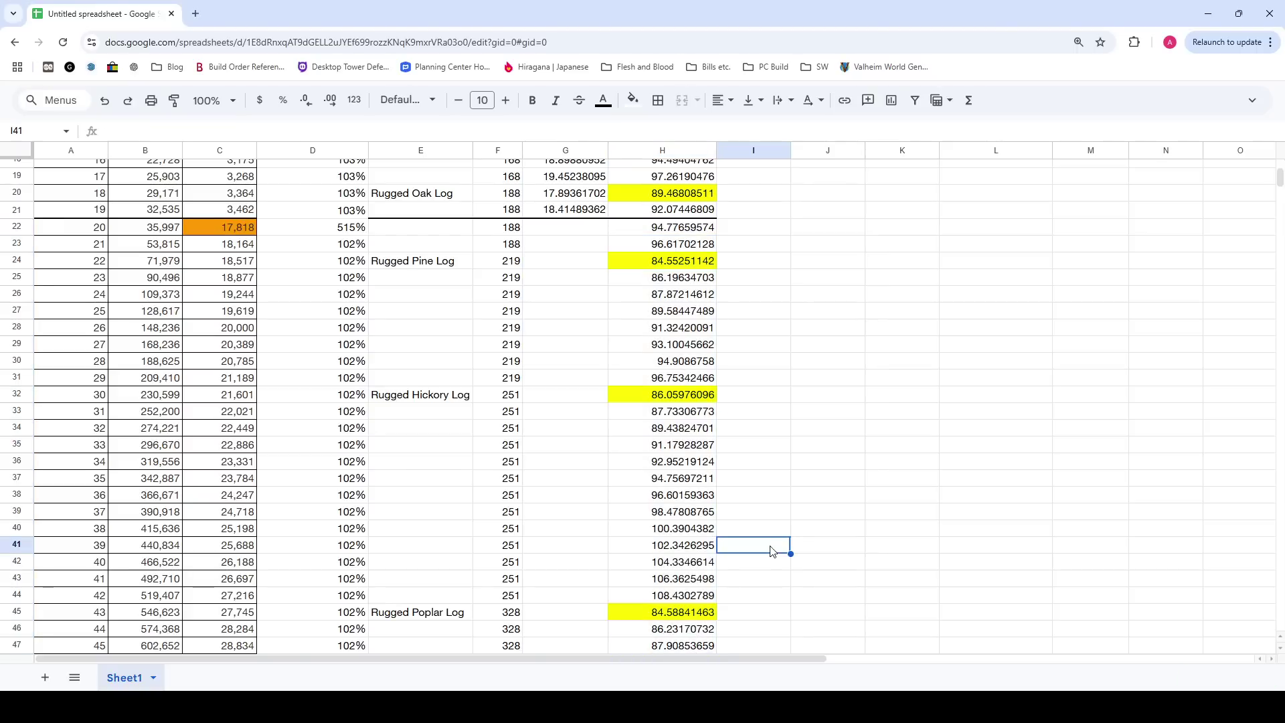
scroll(737, 535, "down", 5)
left_click(658, 430)
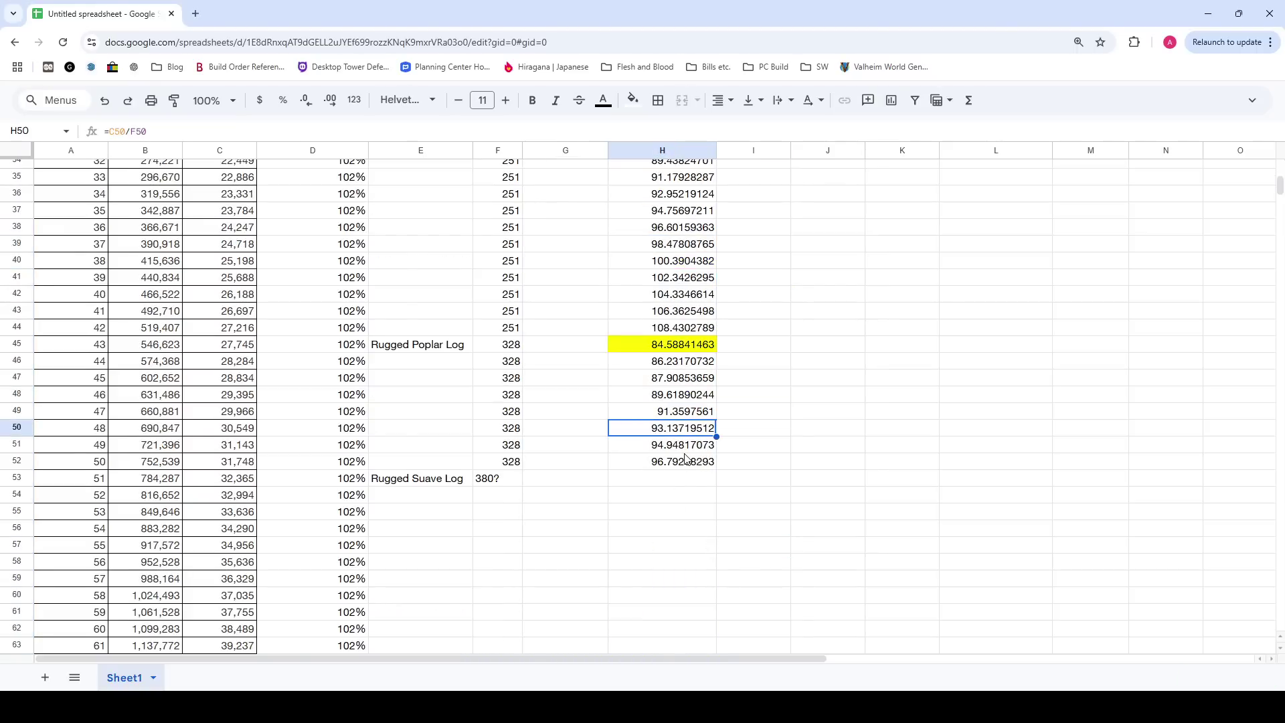
scroll(676, 402, "up", 11)
scroll(697, 357, "down", 7)
scroll(697, 357, "down", 2)
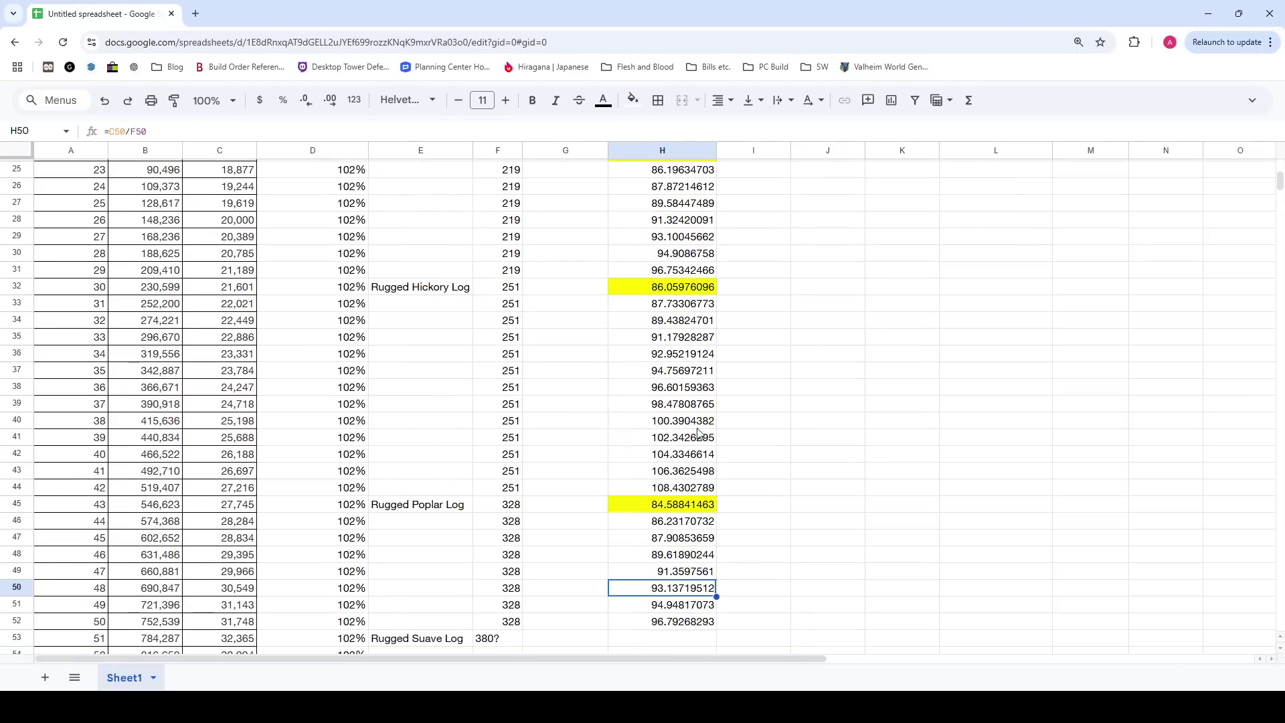
left_click(685, 489)
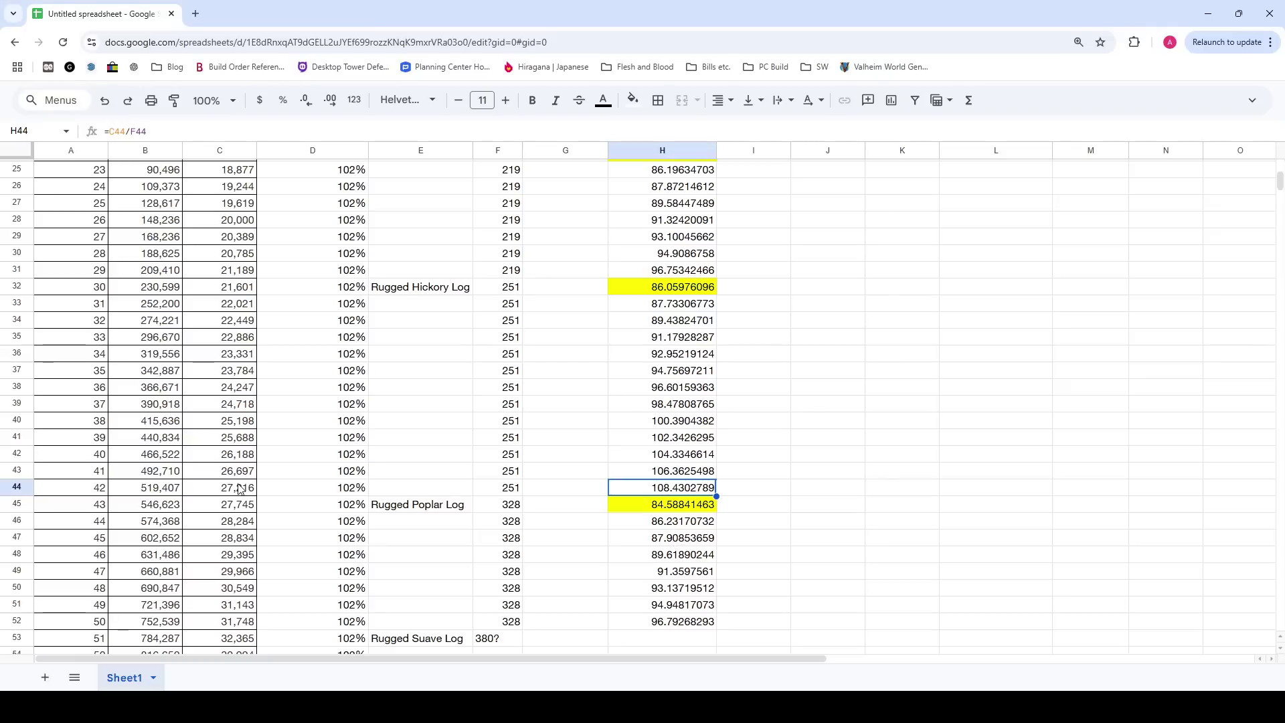
left_click(94, 504)
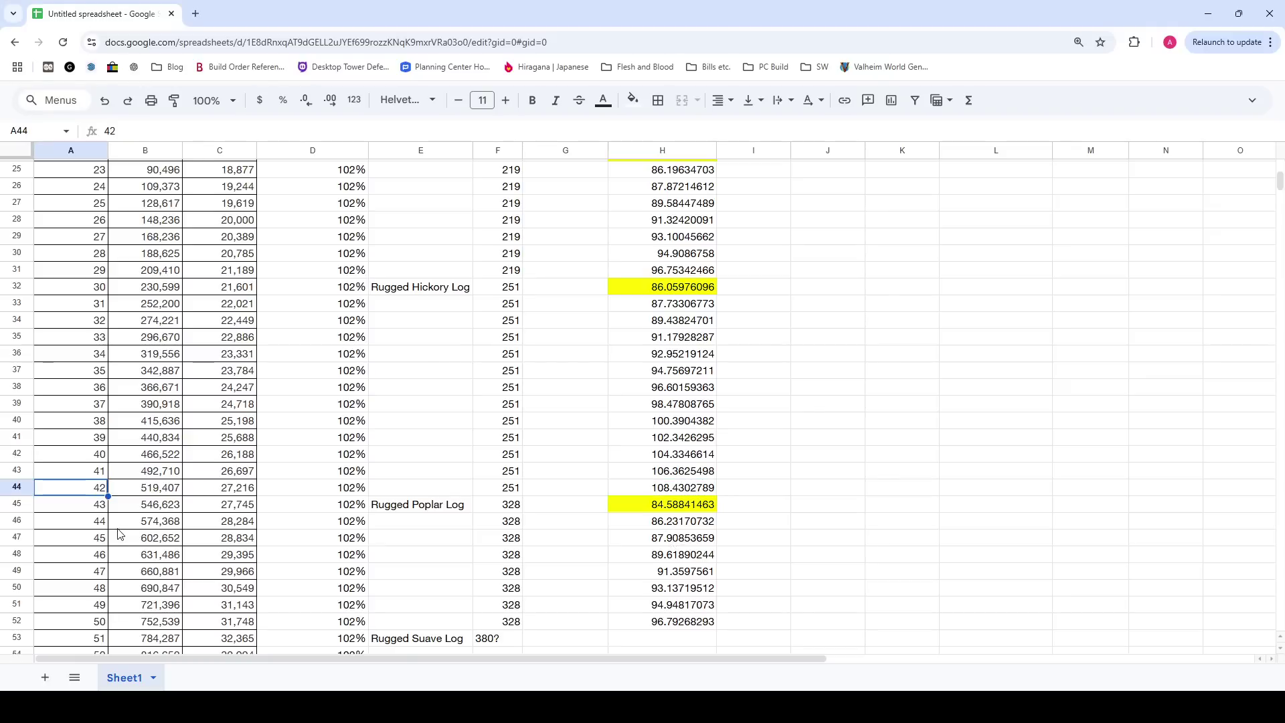
left_click(609, 492)
left_click(70, 490)
left_click(653, 489)
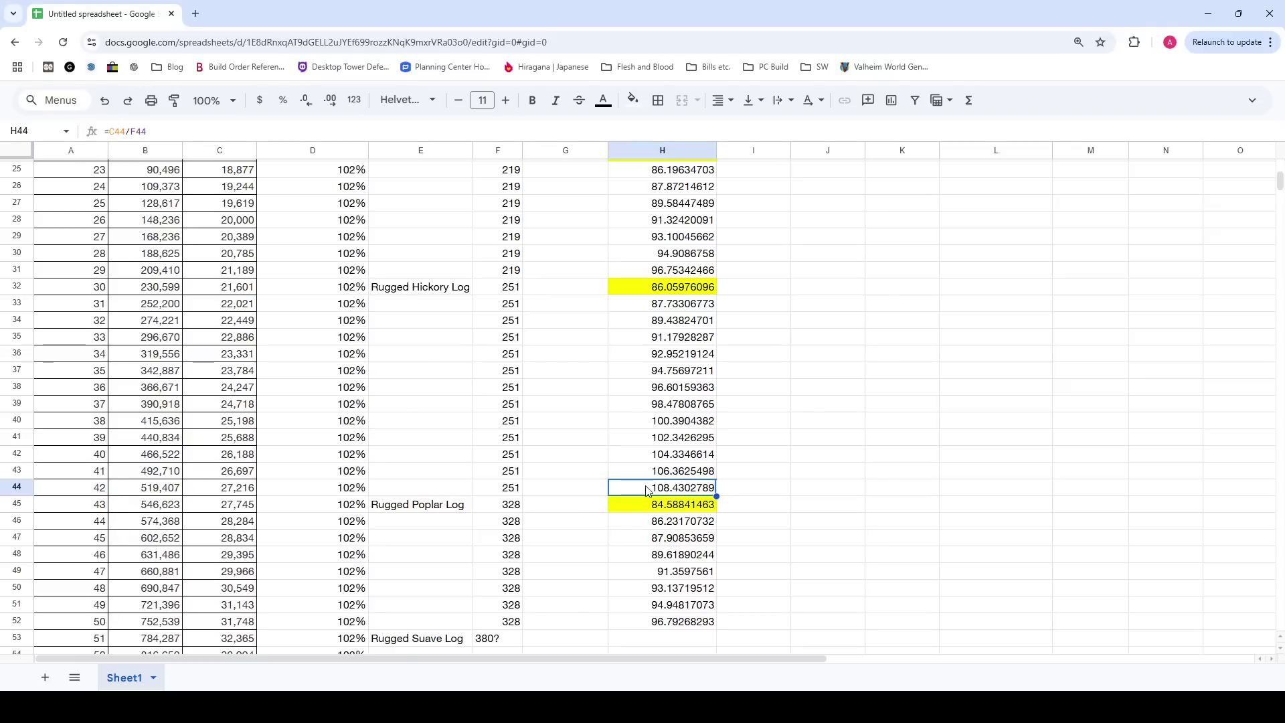
left_click_drag(412, 290, 621, 289)
left_click(621, 289)
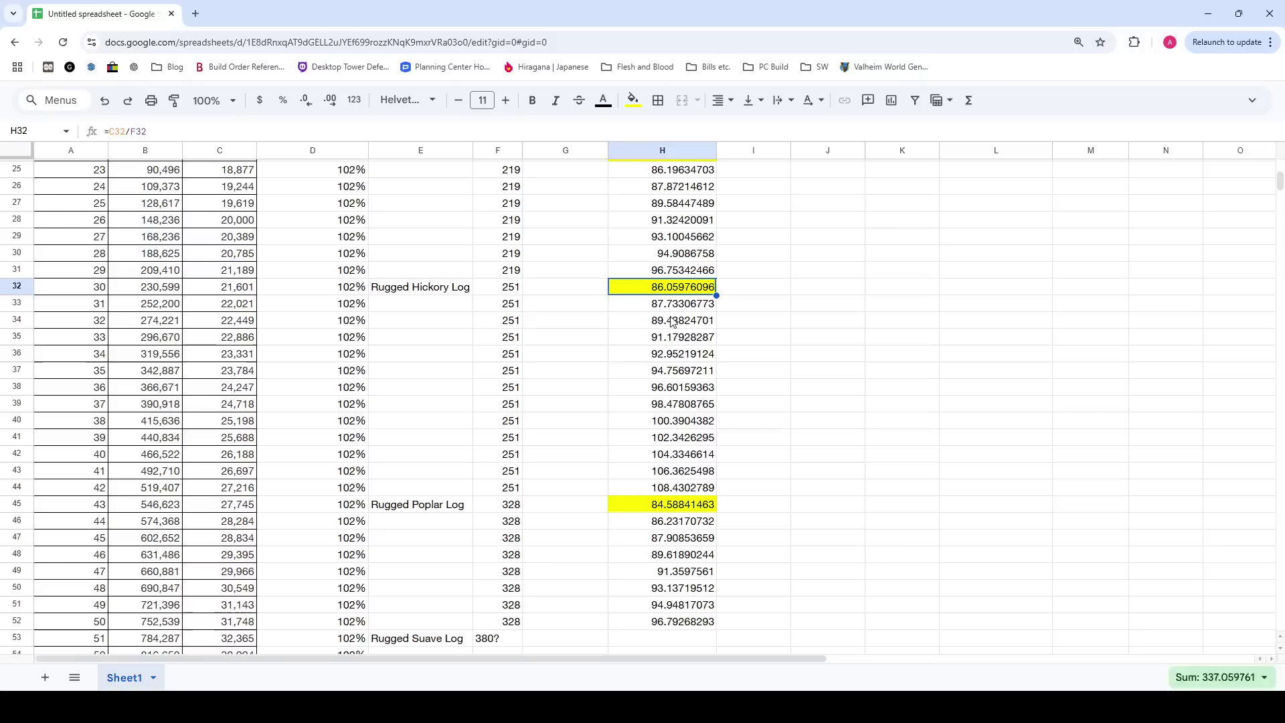
left_click(642, 492)
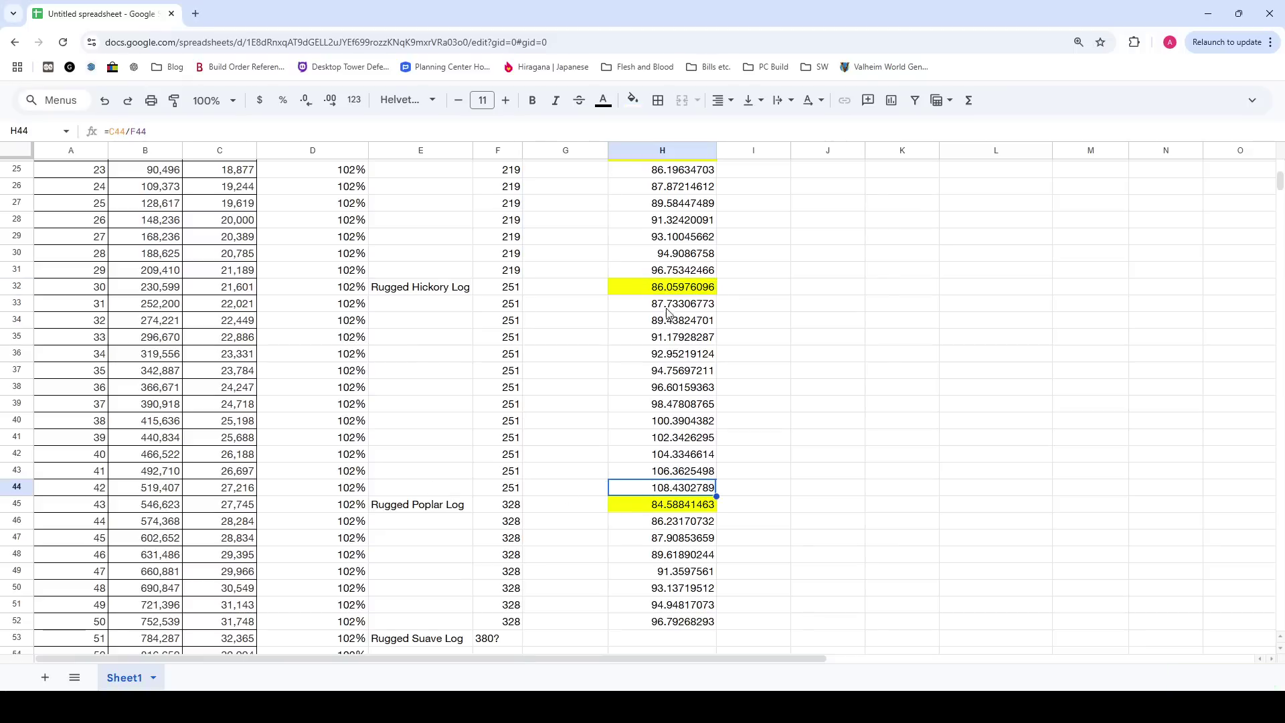
left_click(640, 289)
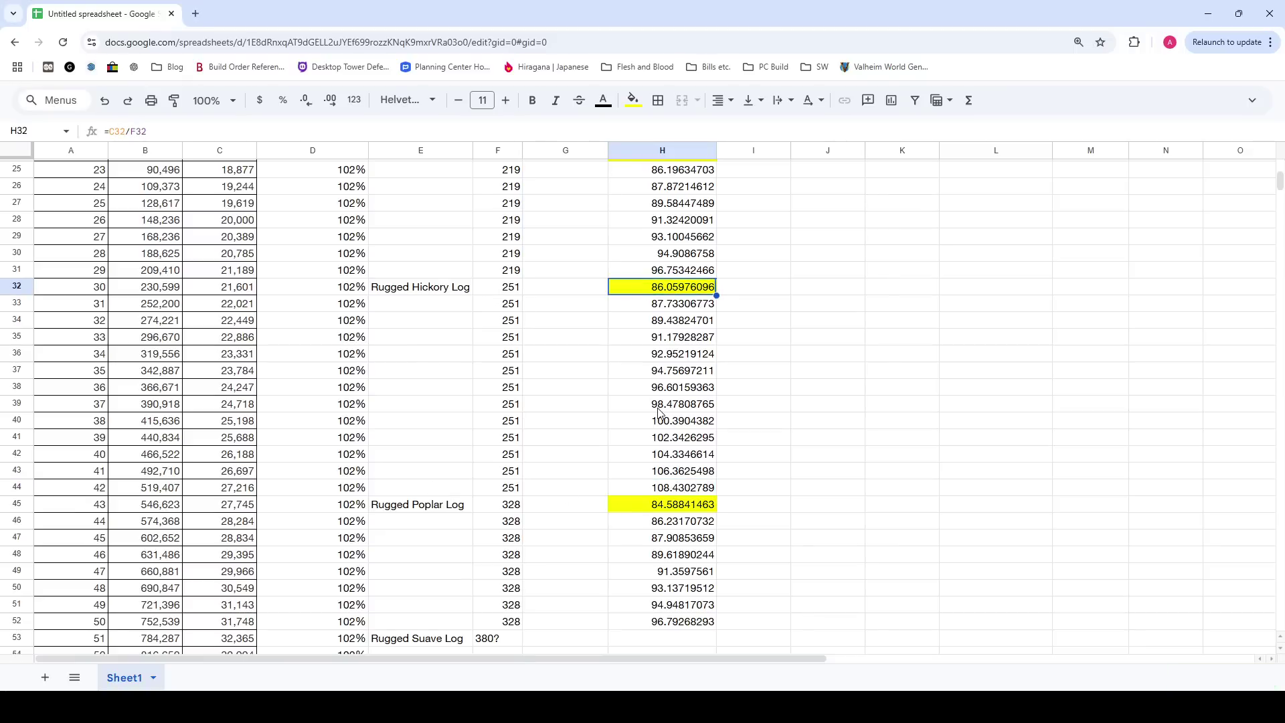
left_click(679, 494)
left_click(682, 507)
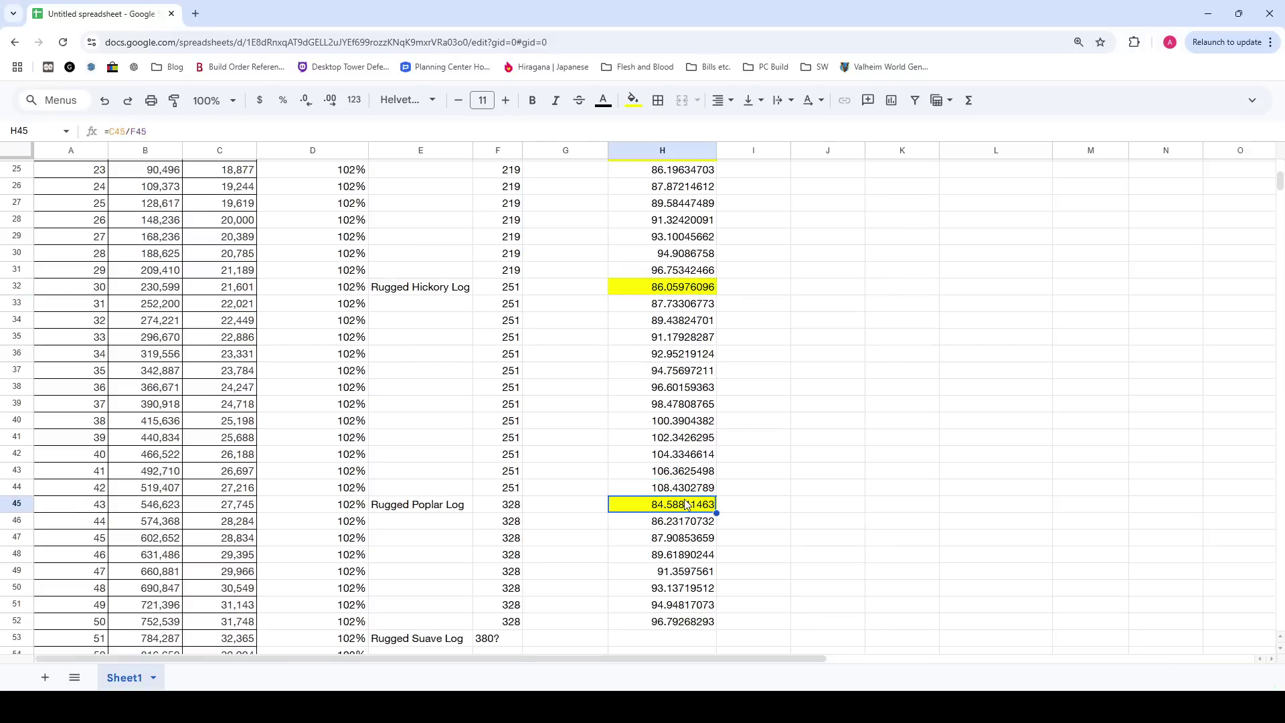
scroll(724, 518, "up", 5)
scroll(724, 518, "up", 3)
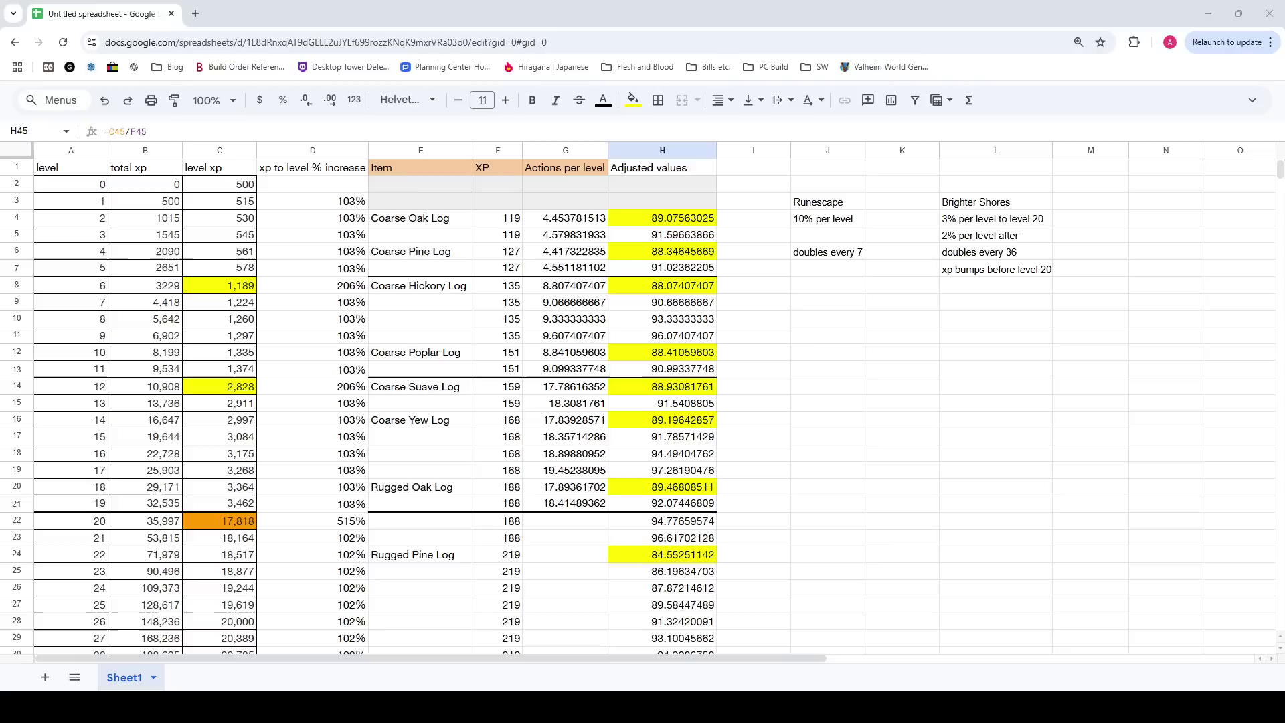
left_click(565, 436)
scroll(565, 436, "down", 4)
left_click_drag(146, 329, 148, 473)
scroll(148, 473, "down", 5)
left_click(148, 474)
scroll(151, 462, "up", 4)
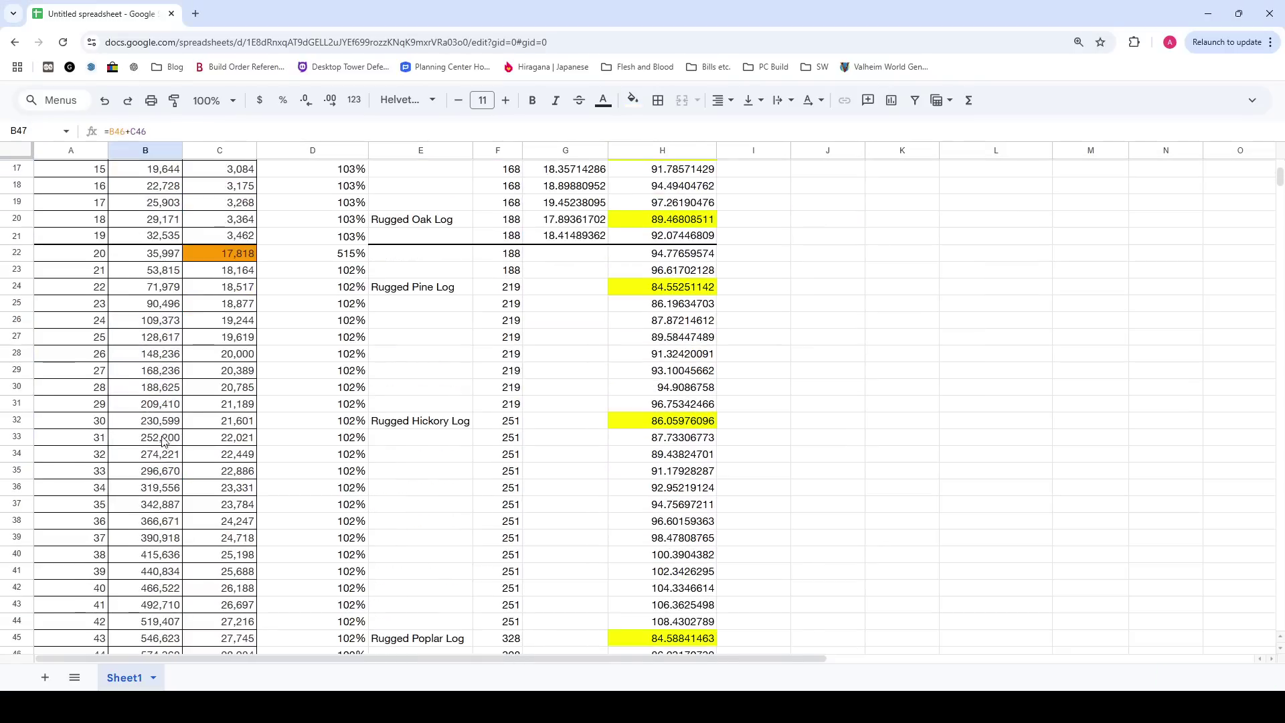
left_click(94, 253)
scroll(94, 253, "down", 20)
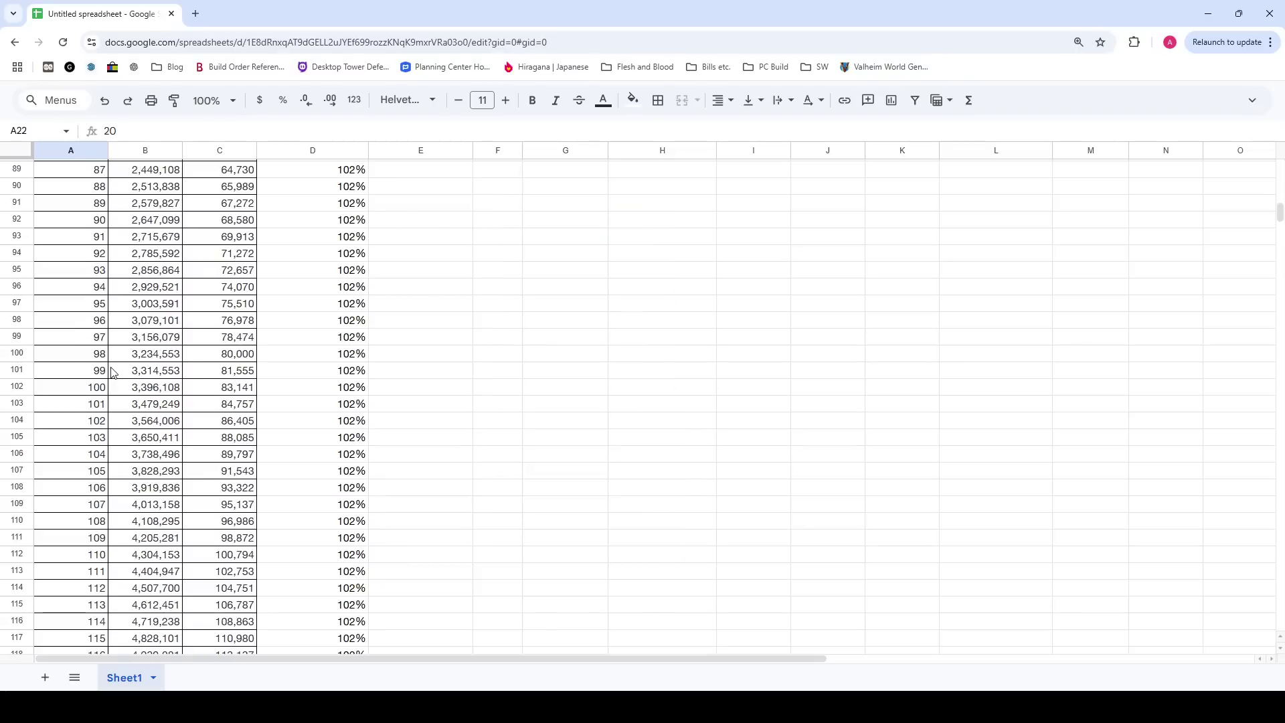
left_click_drag(1279, 229, 1274, 185)
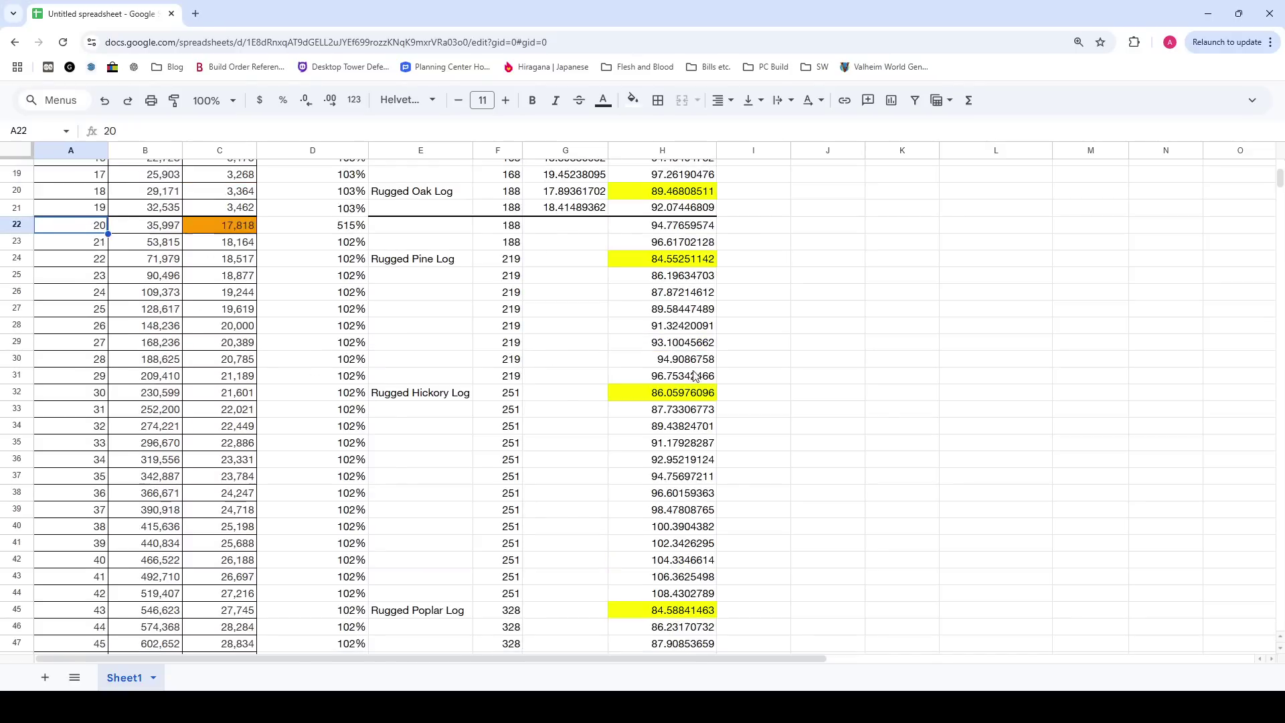
scroll(797, 341, "up", 5)
left_click(844, 204)
left_click(842, 224)
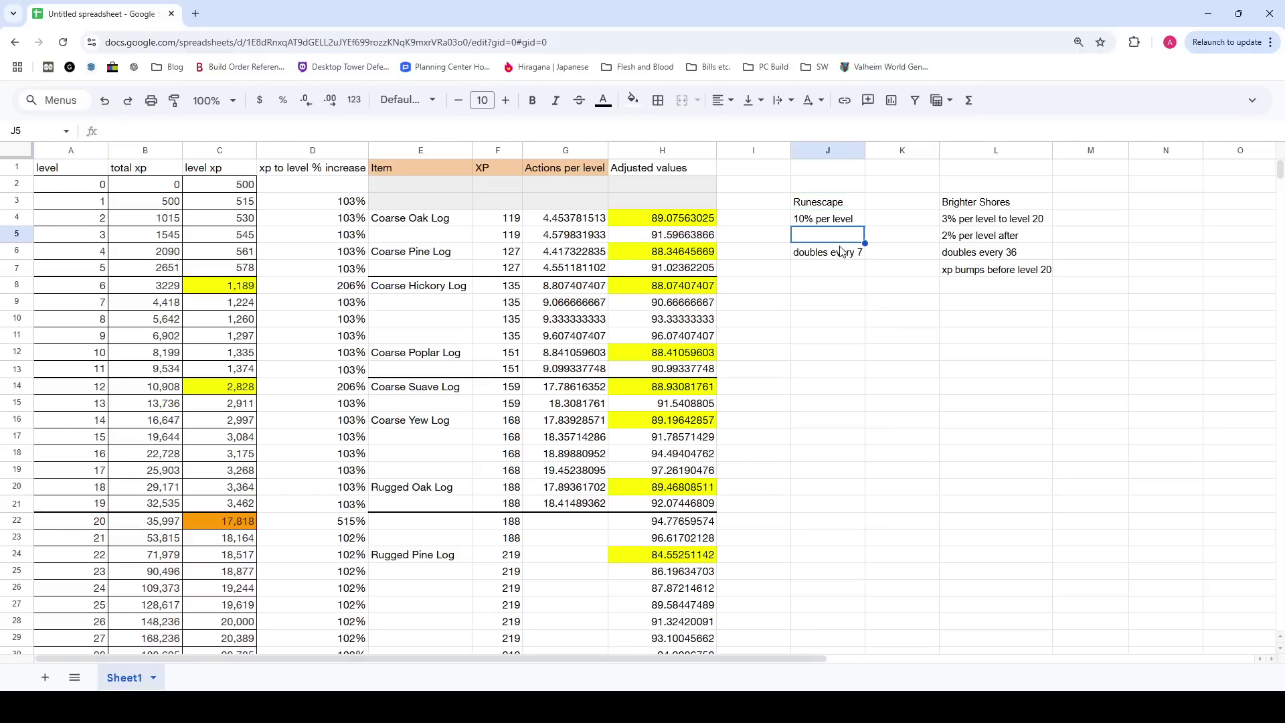
left_click(839, 258)
left_click(837, 238)
left_click(837, 220)
left_click(835, 206)
left_click(836, 241)
left_click_drag(835, 203, 837, 255)
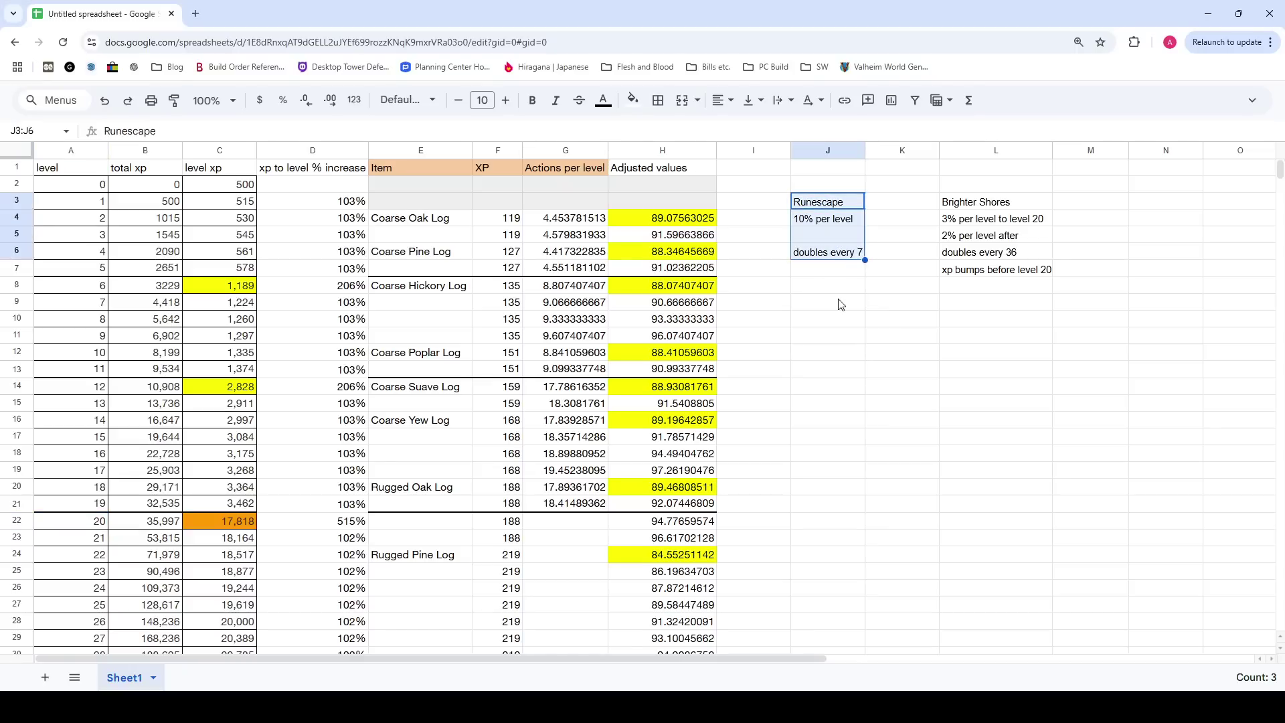
left_click(837, 222)
left_click(837, 253)
left_click(836, 239)
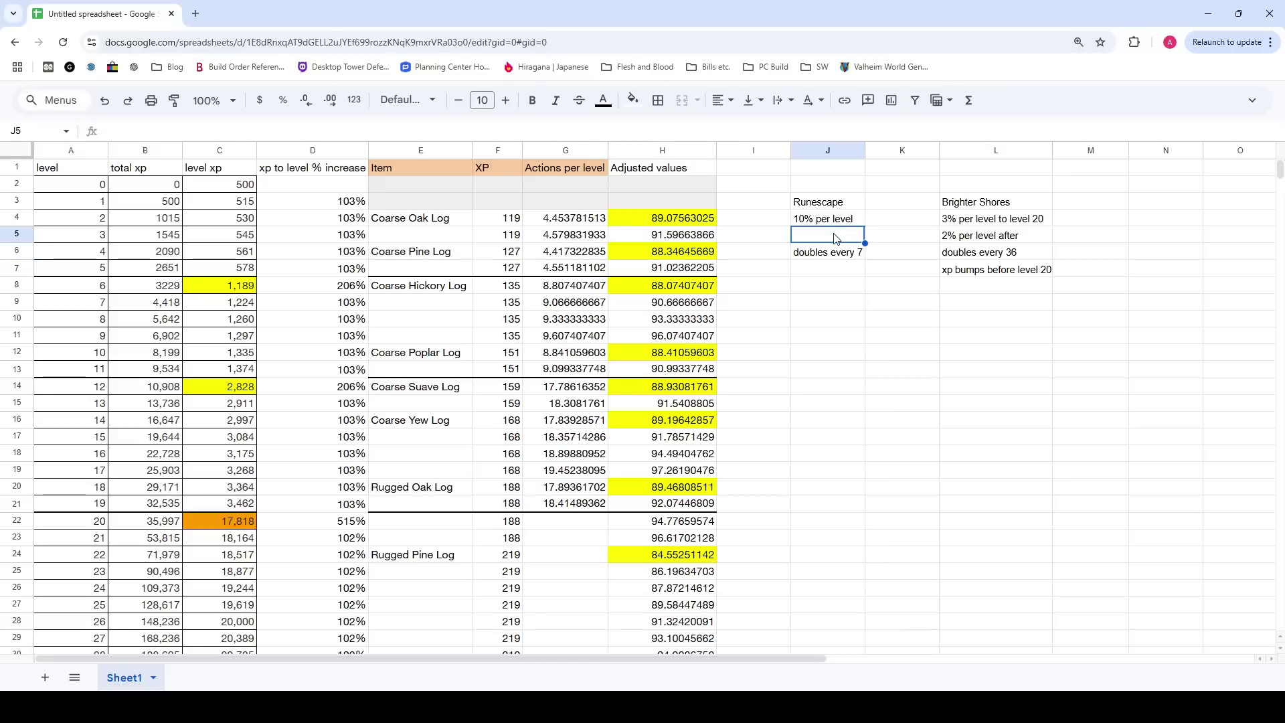
left_click(836, 225)
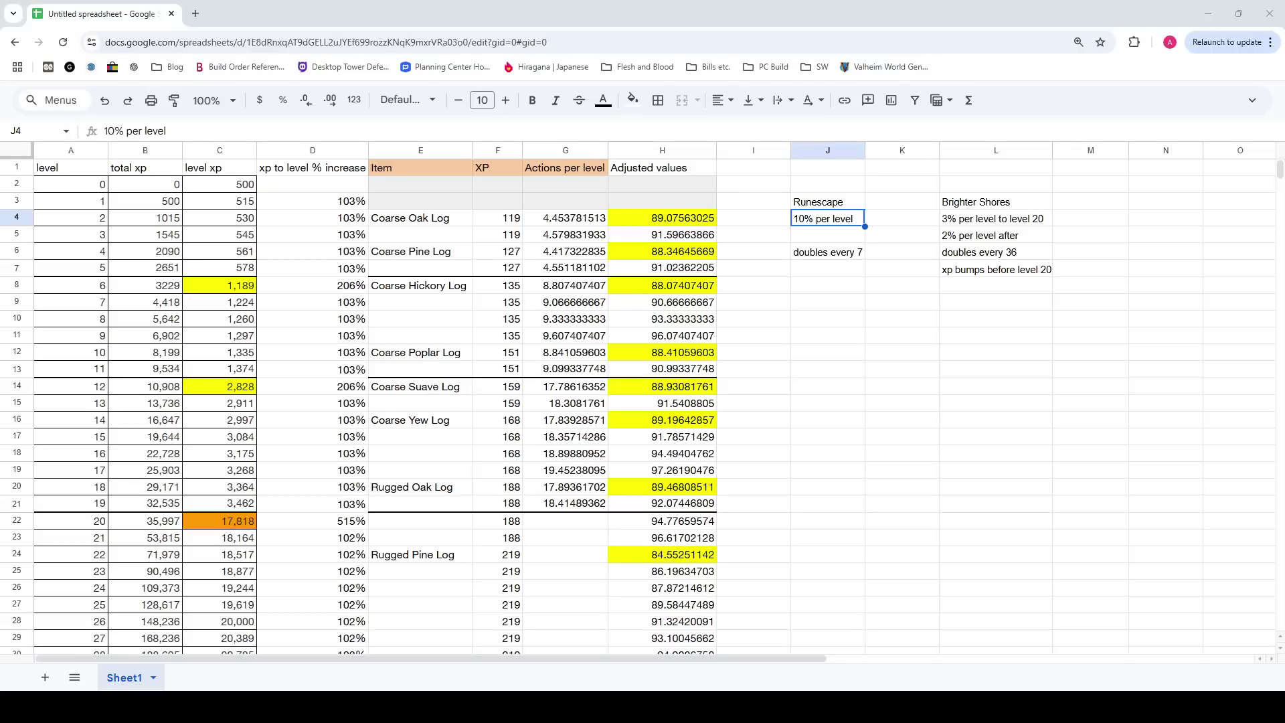
left_click(421, 352)
scroll(453, 399, "down", 8)
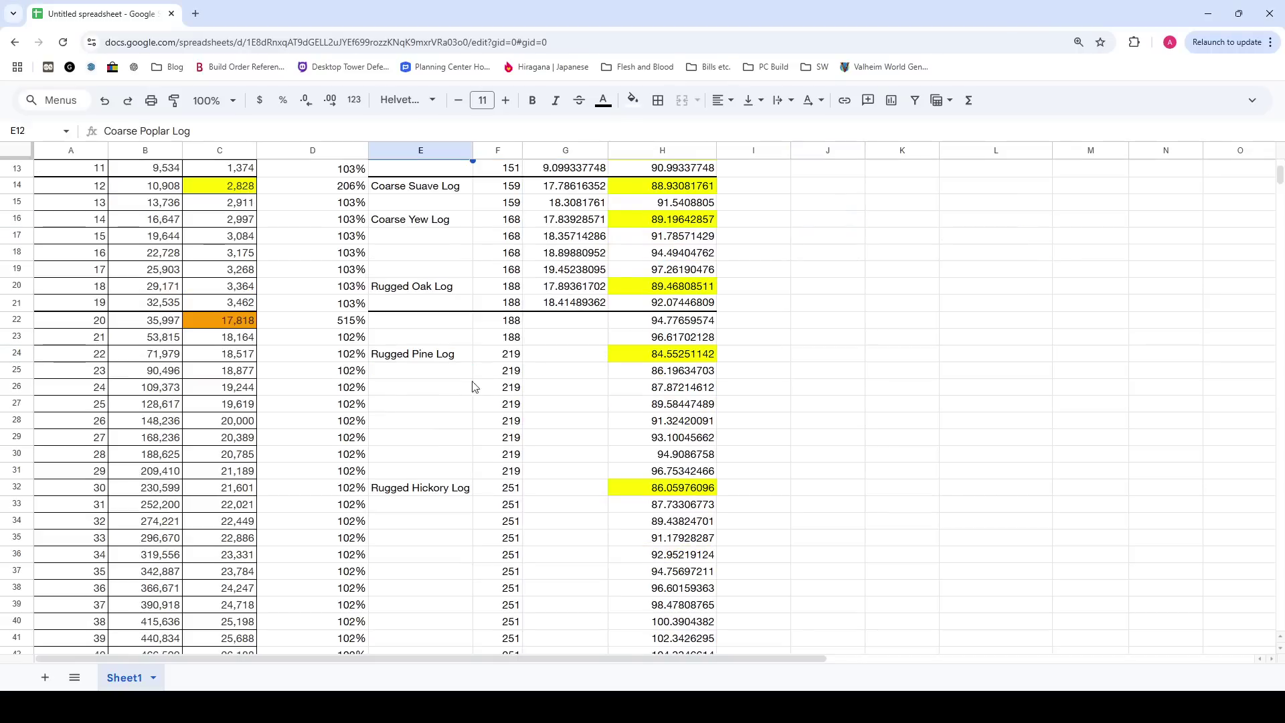
scroll(308, 350, "up", 1)
left_click(248, 290)
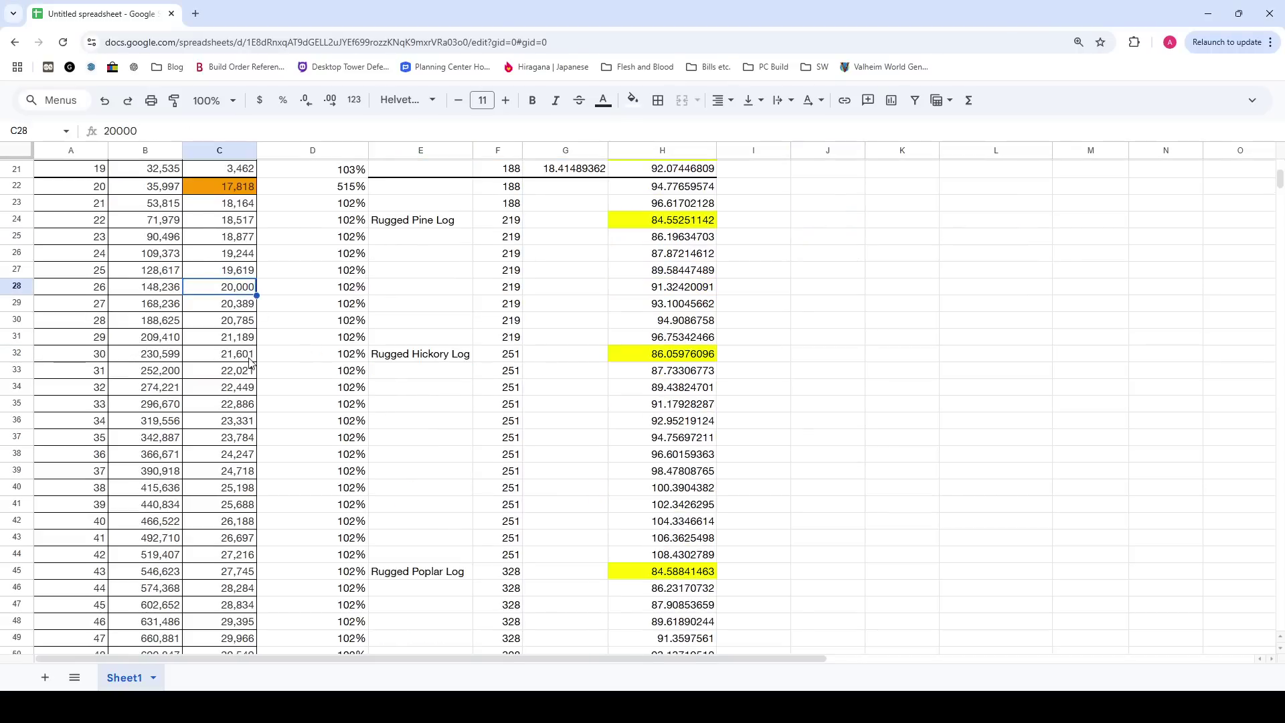
scroll(308, 413, "up", 3)
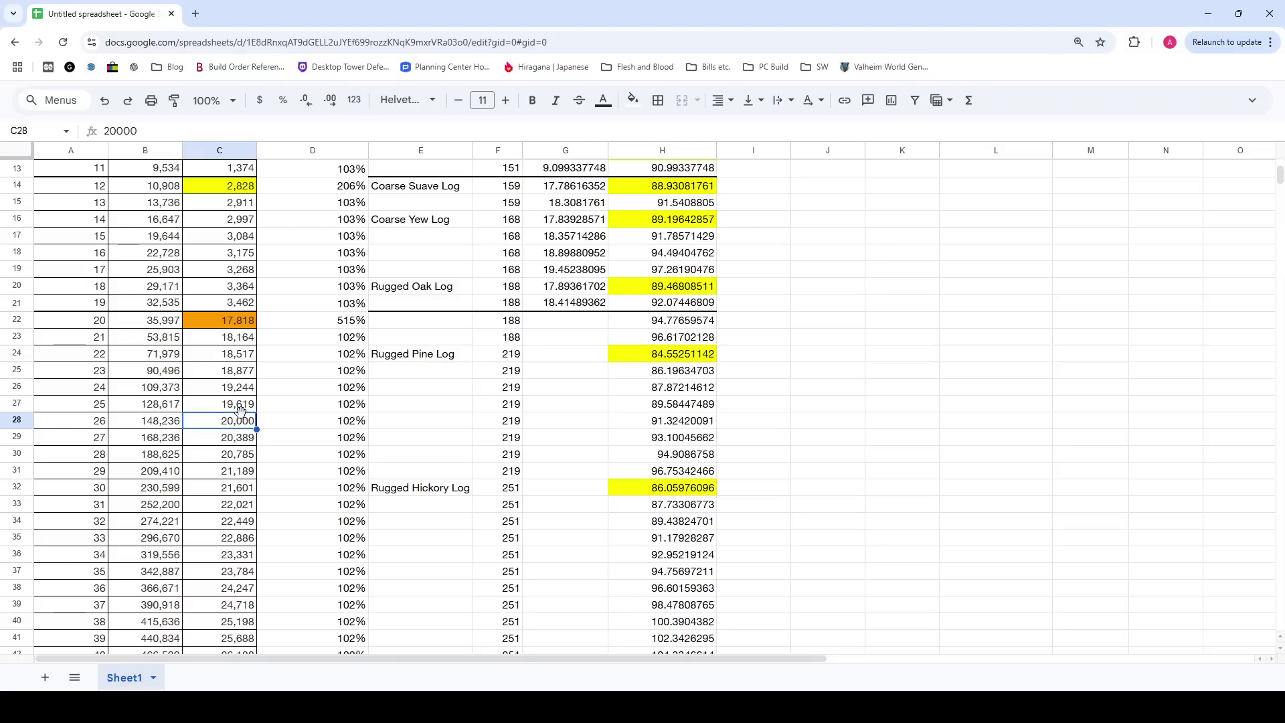
left_click(89, 427)
left_click(159, 422)
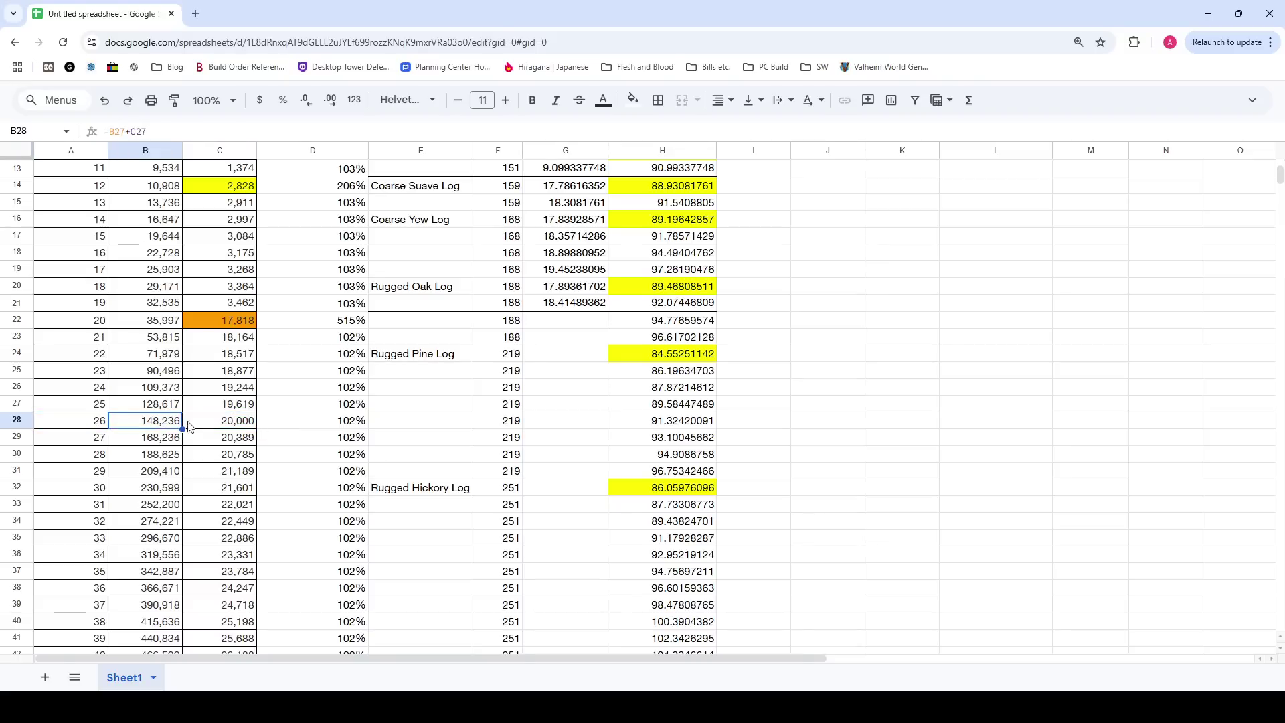
left_click(239, 421)
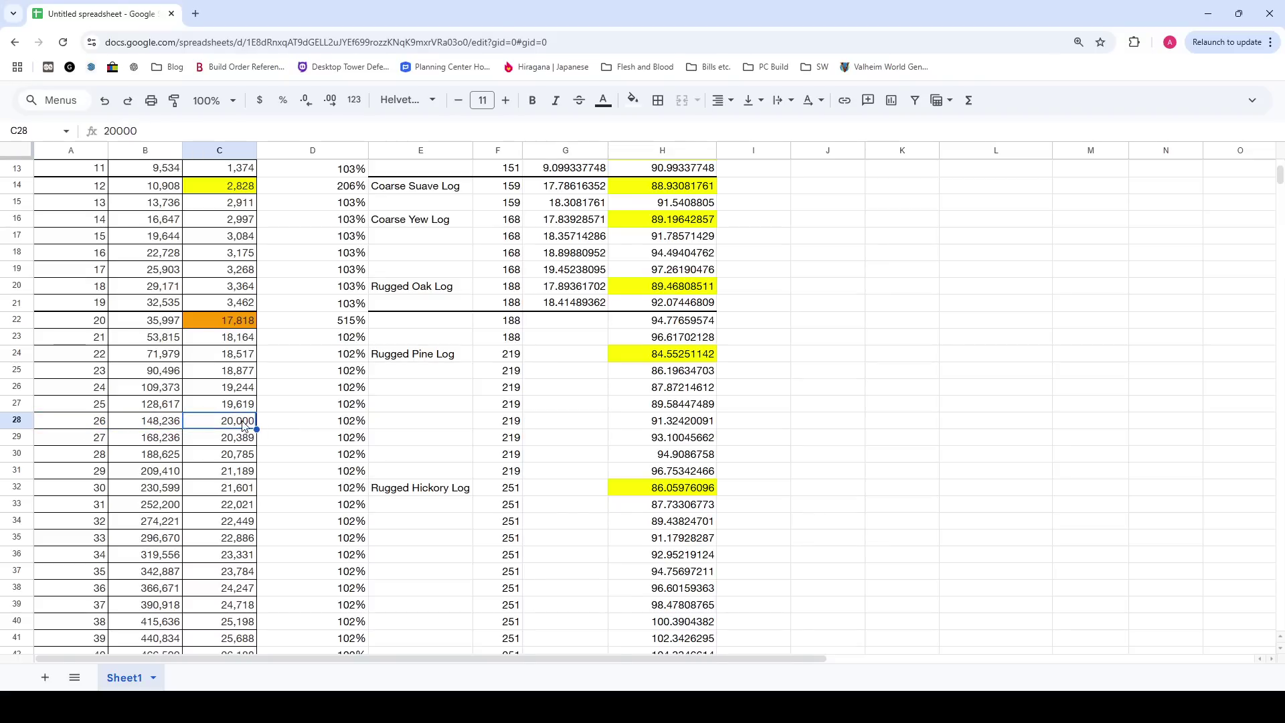
scroll(245, 422, "down", 2)
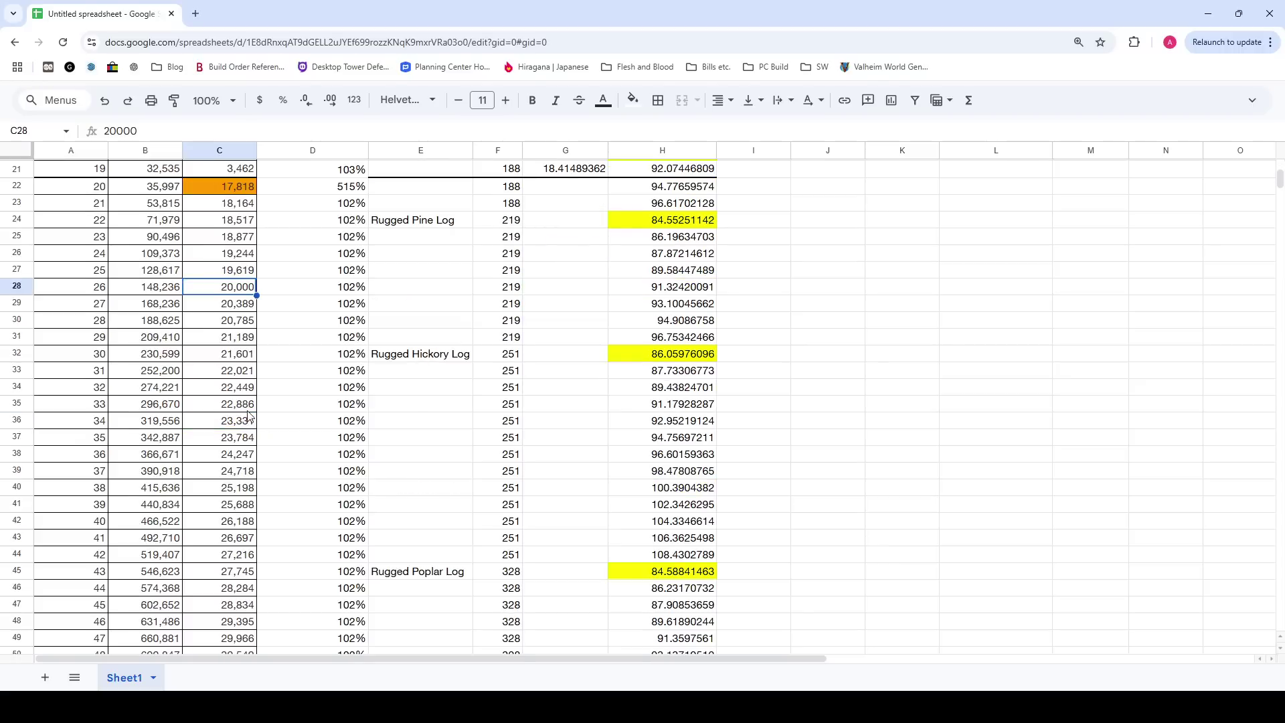
scroll(231, 341, "down", 7)
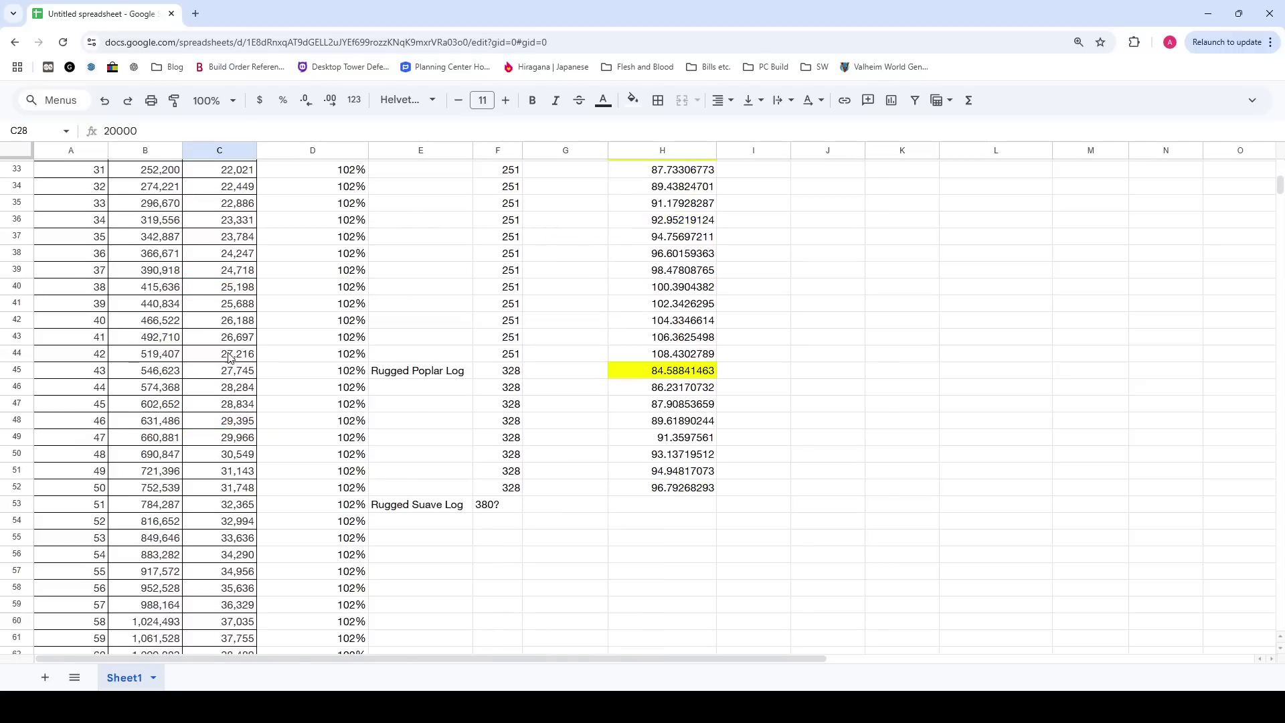
scroll(385, 315, "up", 10)
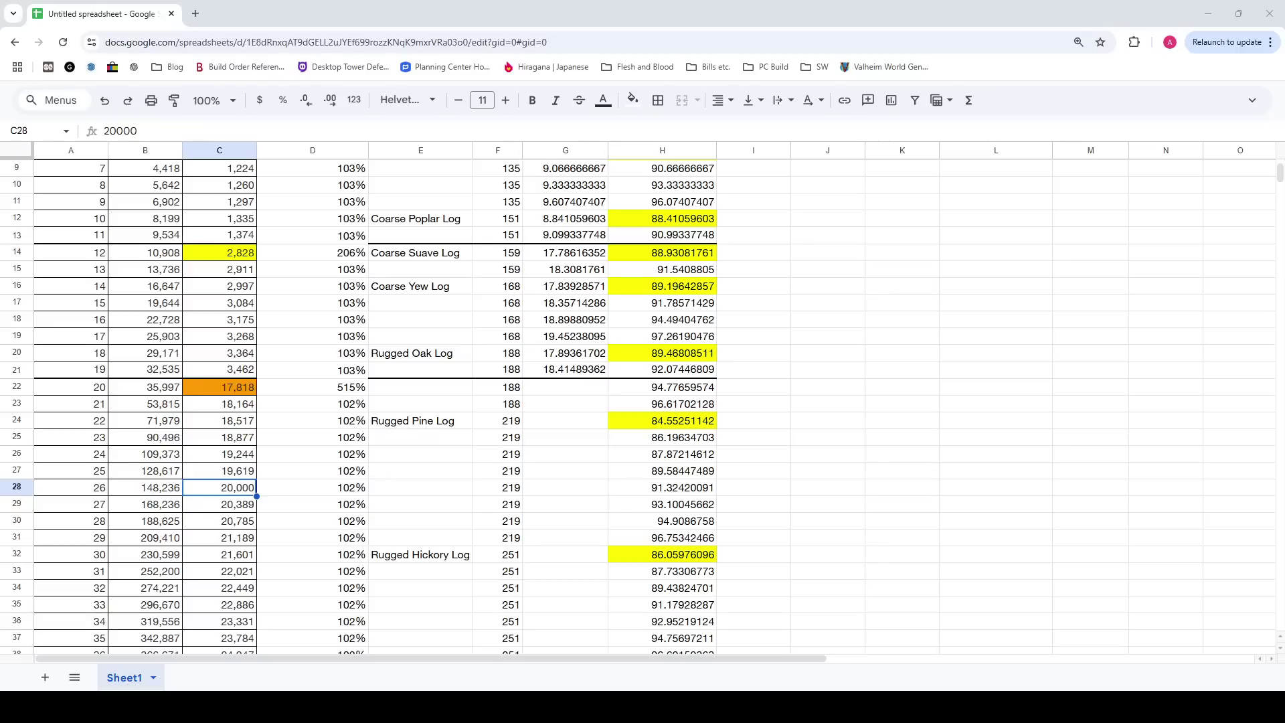
left_click(578, 423)
scroll(736, 458, "up", 3)
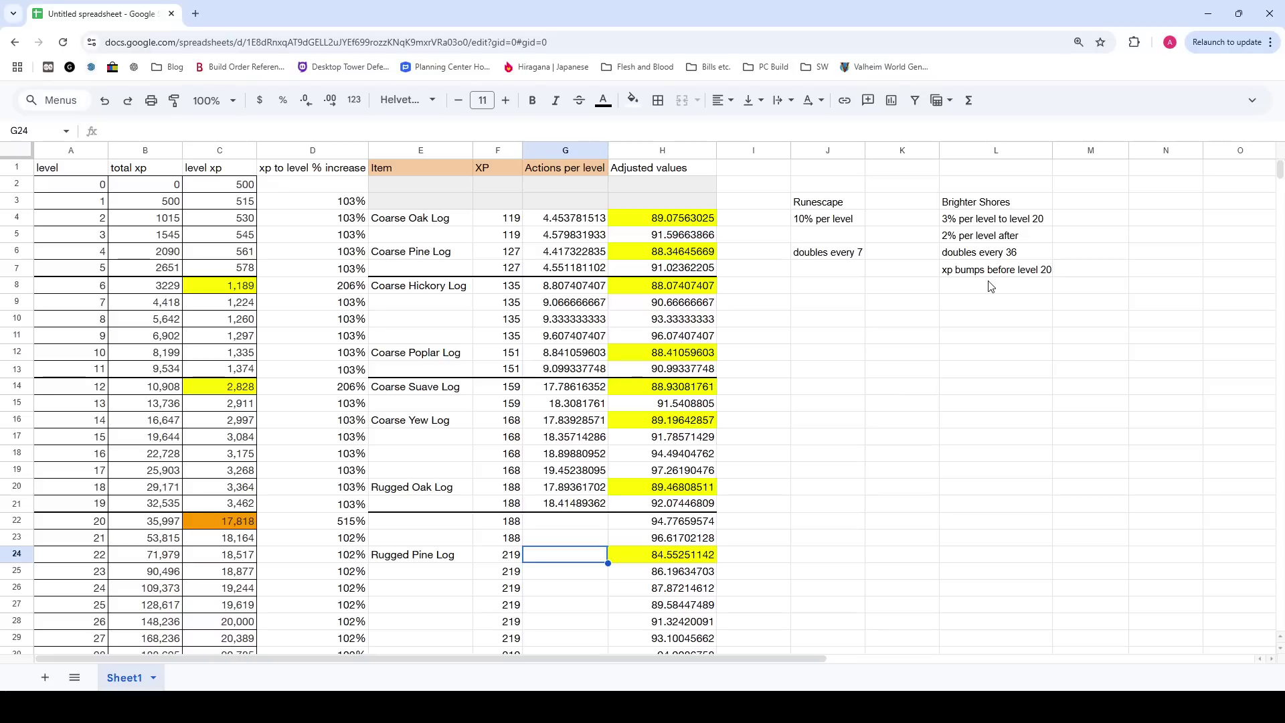
scroll(925, 358, "down", 3)
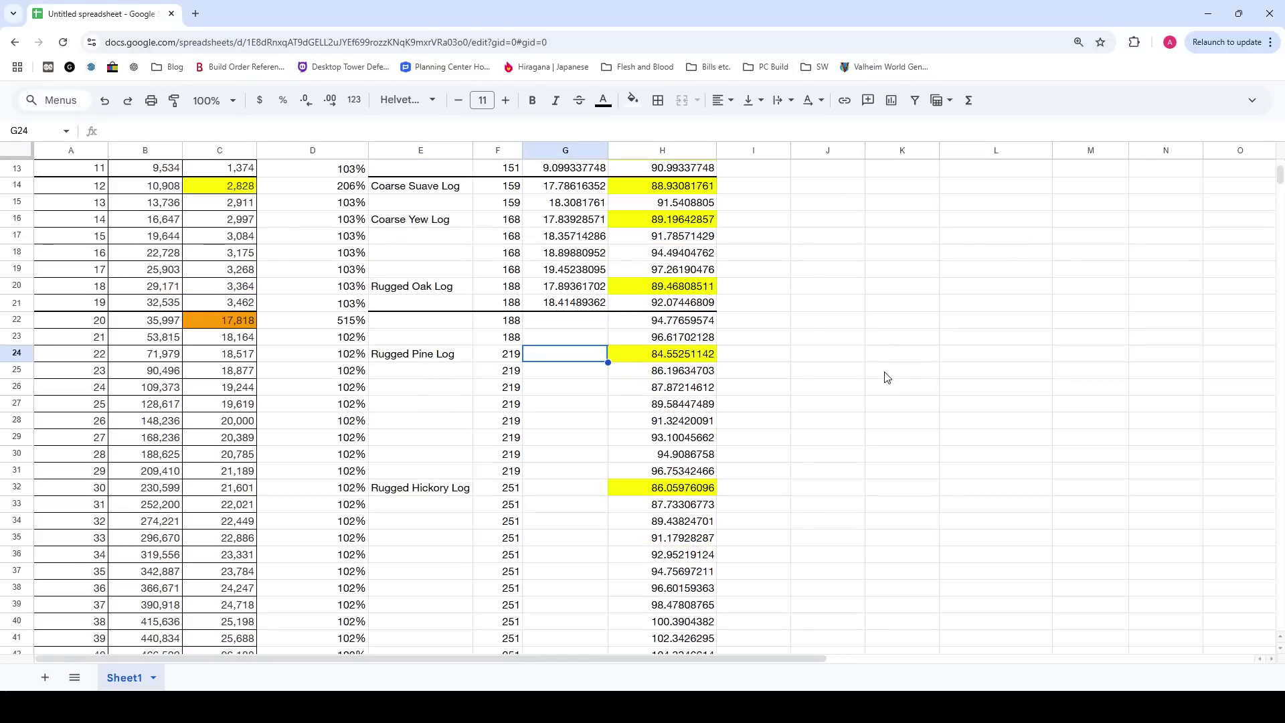
left_click(230, 323)
left_click(105, 320)
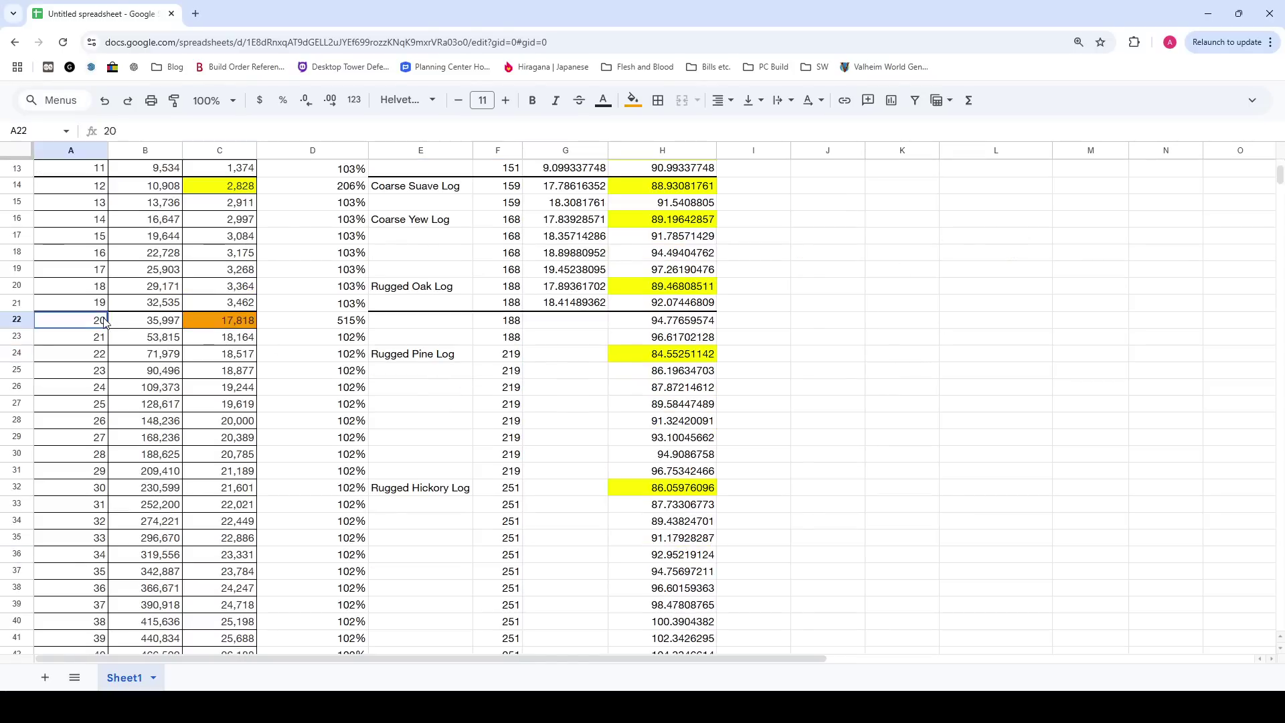
left_click(96, 402)
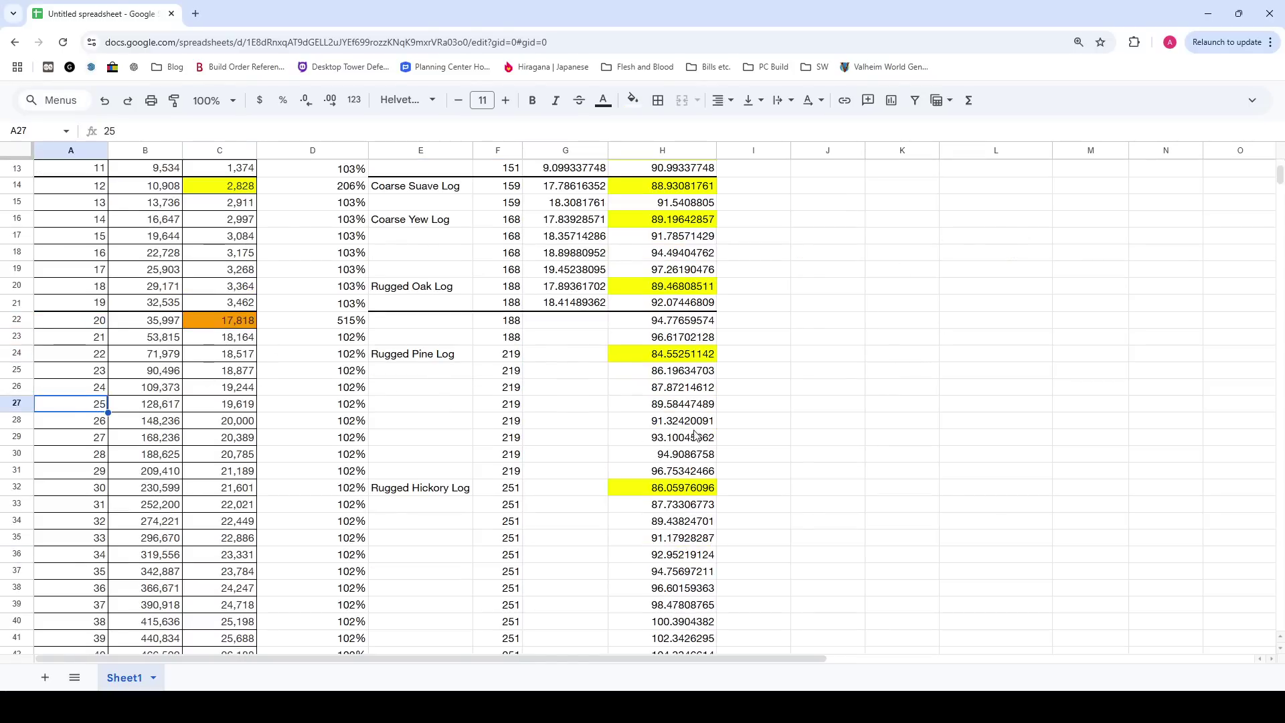
scroll(780, 400, "up", 3)
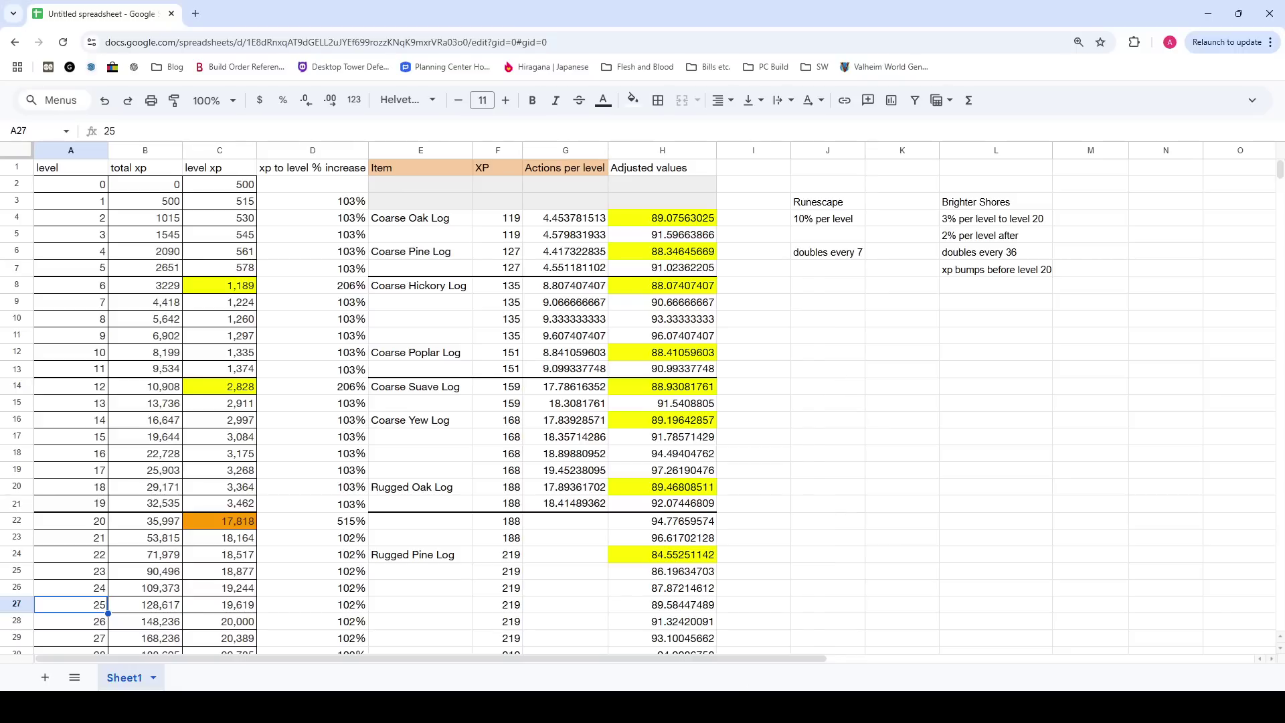
scroll(777, 495, "down", 2)
left_click(733, 445)
scroll(753, 438, "up", 2)
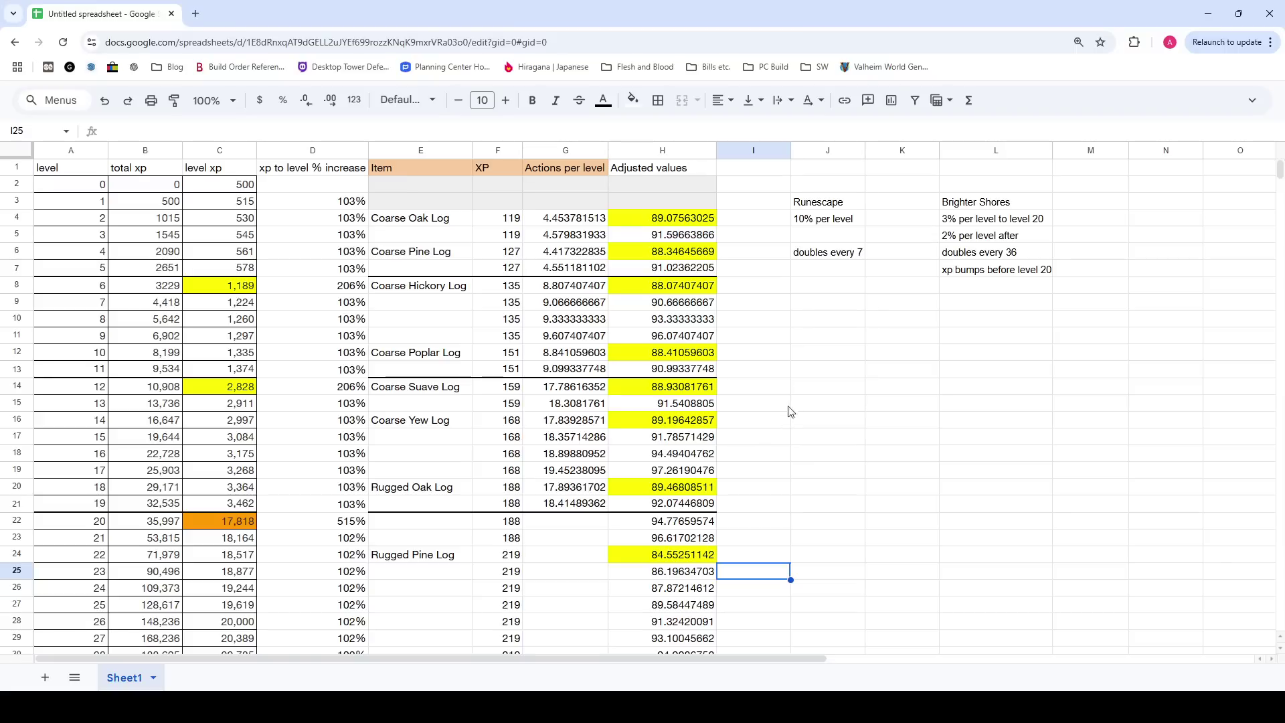
left_click(836, 373)
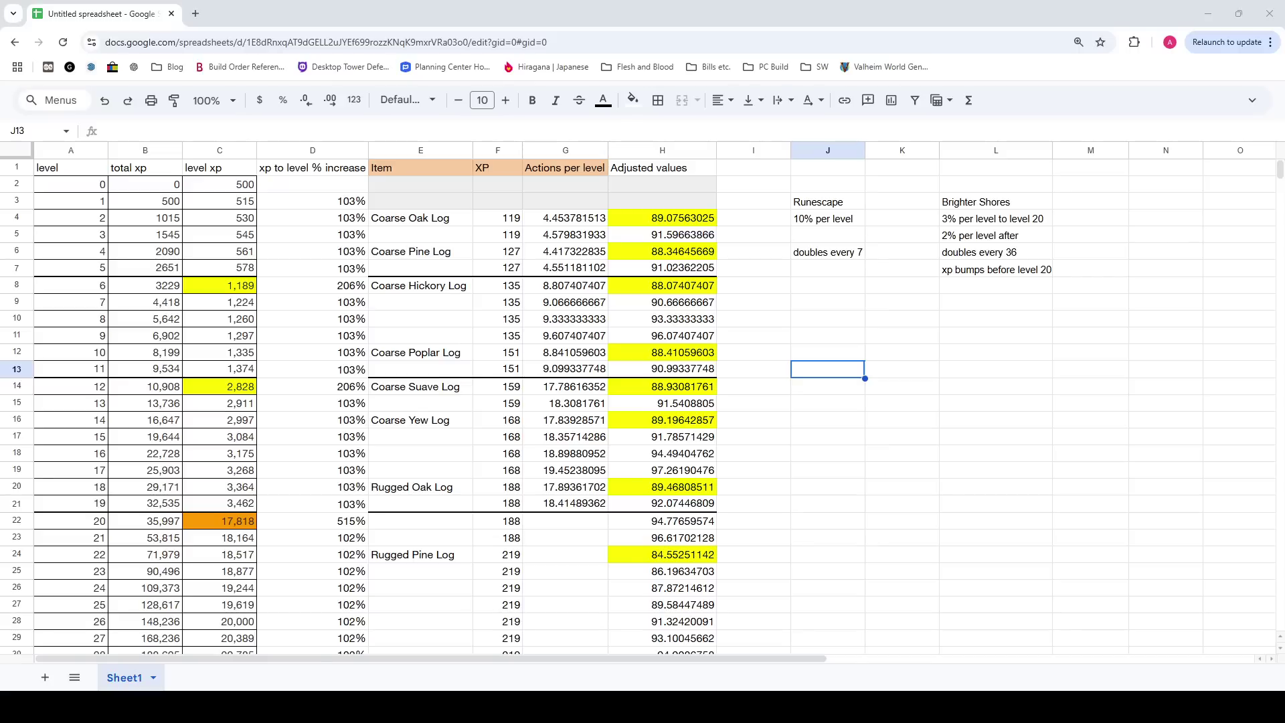
left_click(498, 420)
scroll(453, 395, "down", 3)
left_click(234, 321)
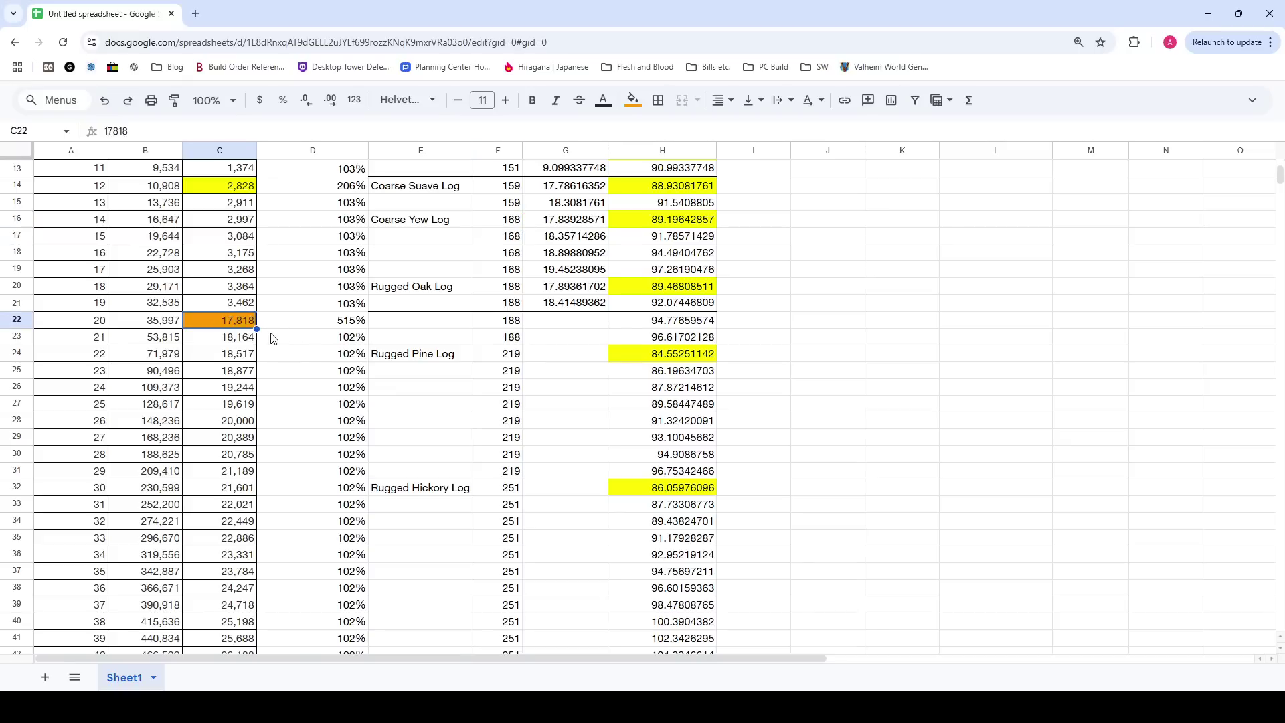
scroll(295, 405, "down", 6)
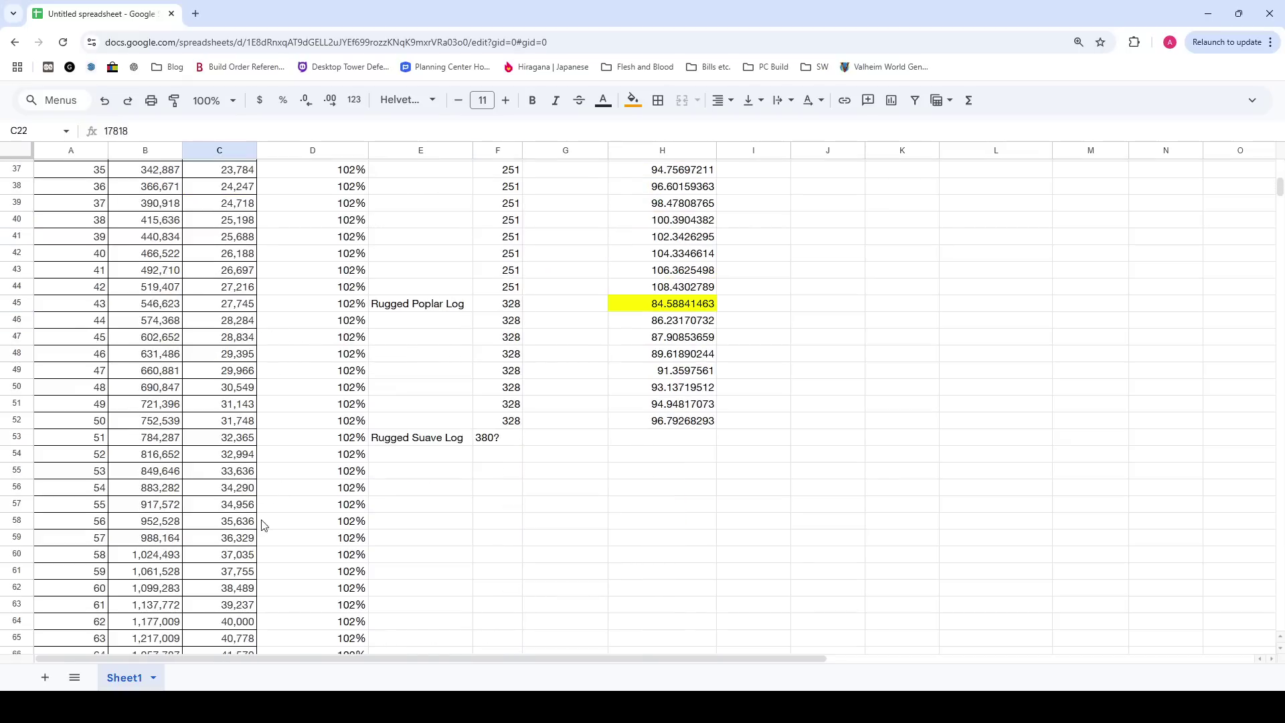
scroll(179, 511, "down", 1)
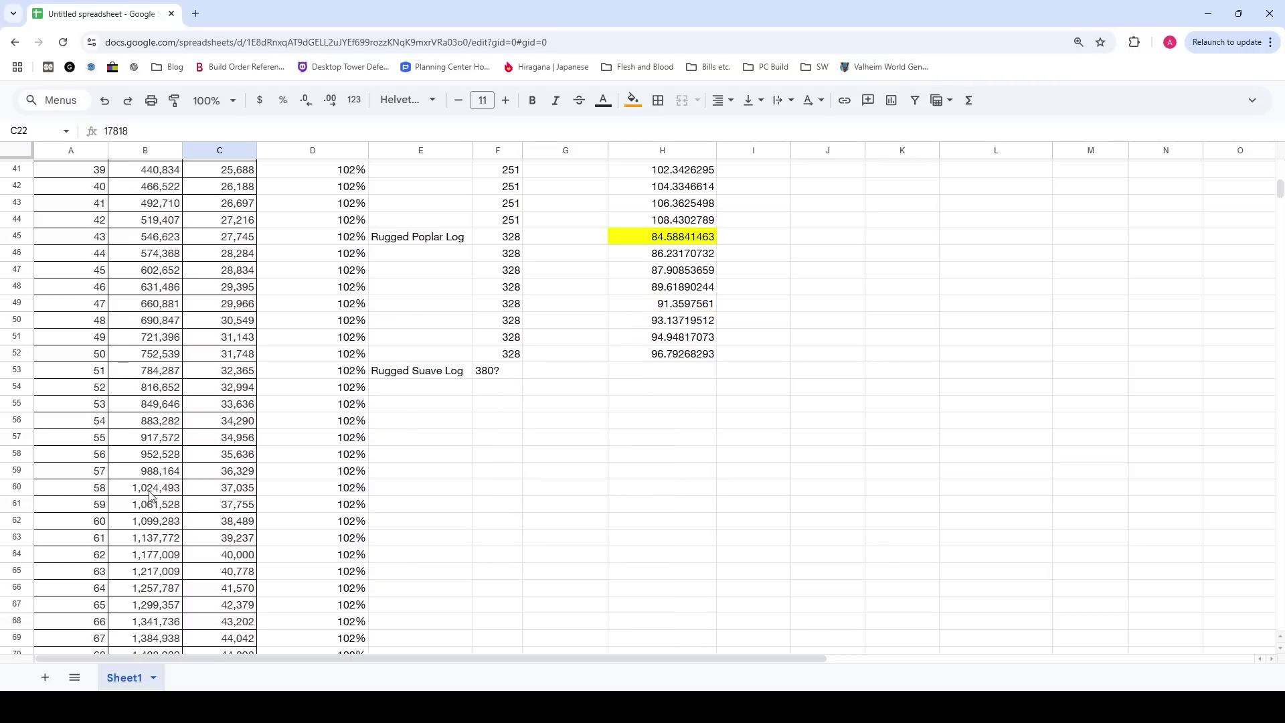
left_click(188, 370)
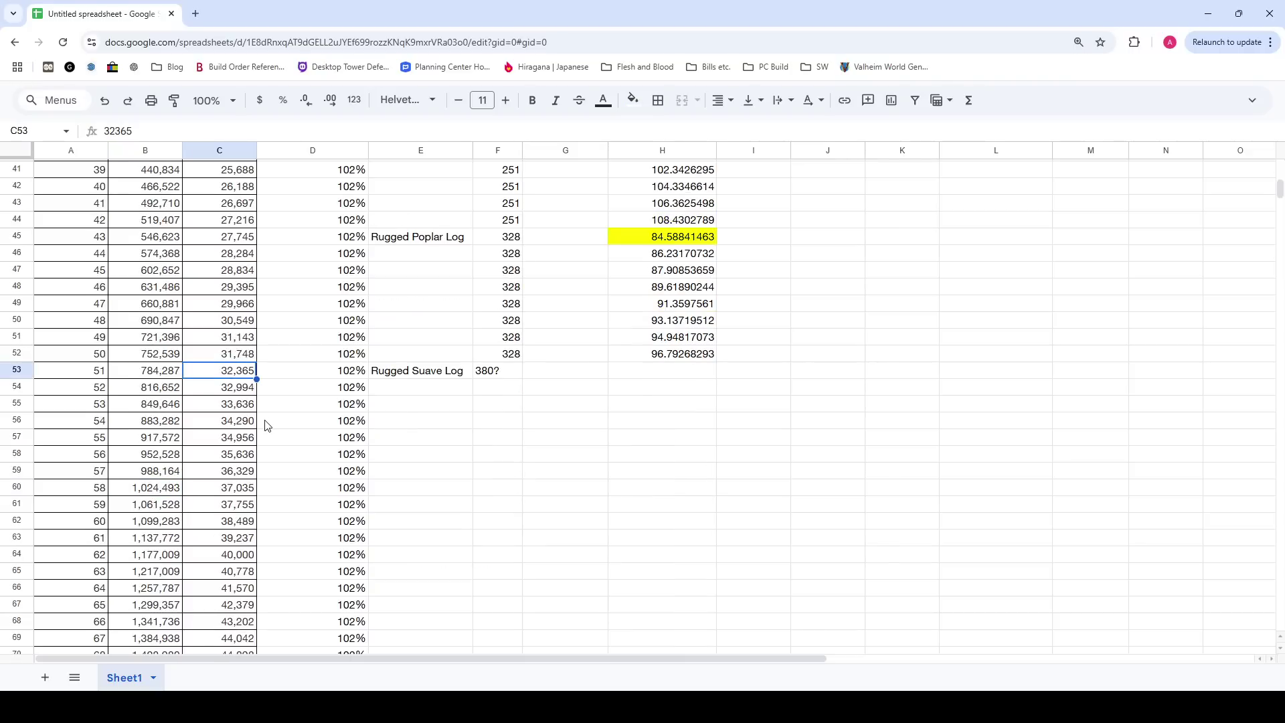
scroll(271, 426, "up", 7)
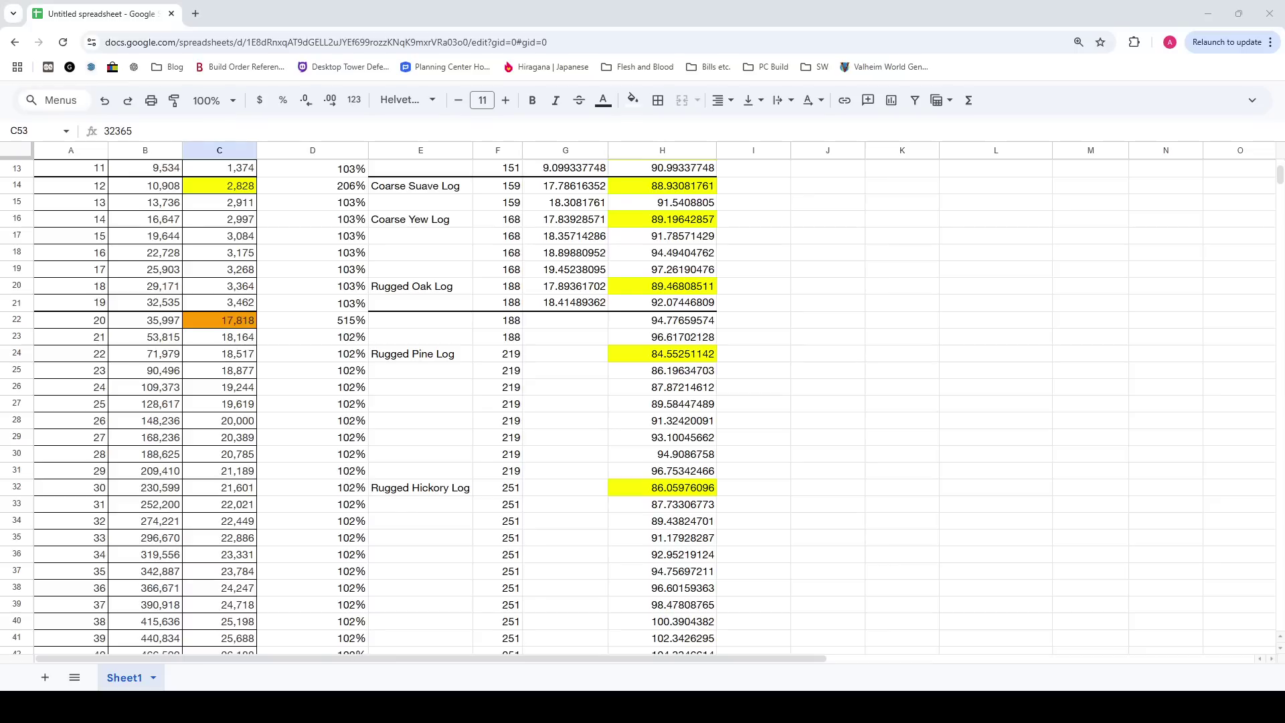
left_click(509, 355)
scroll(964, 432, "up", 3)
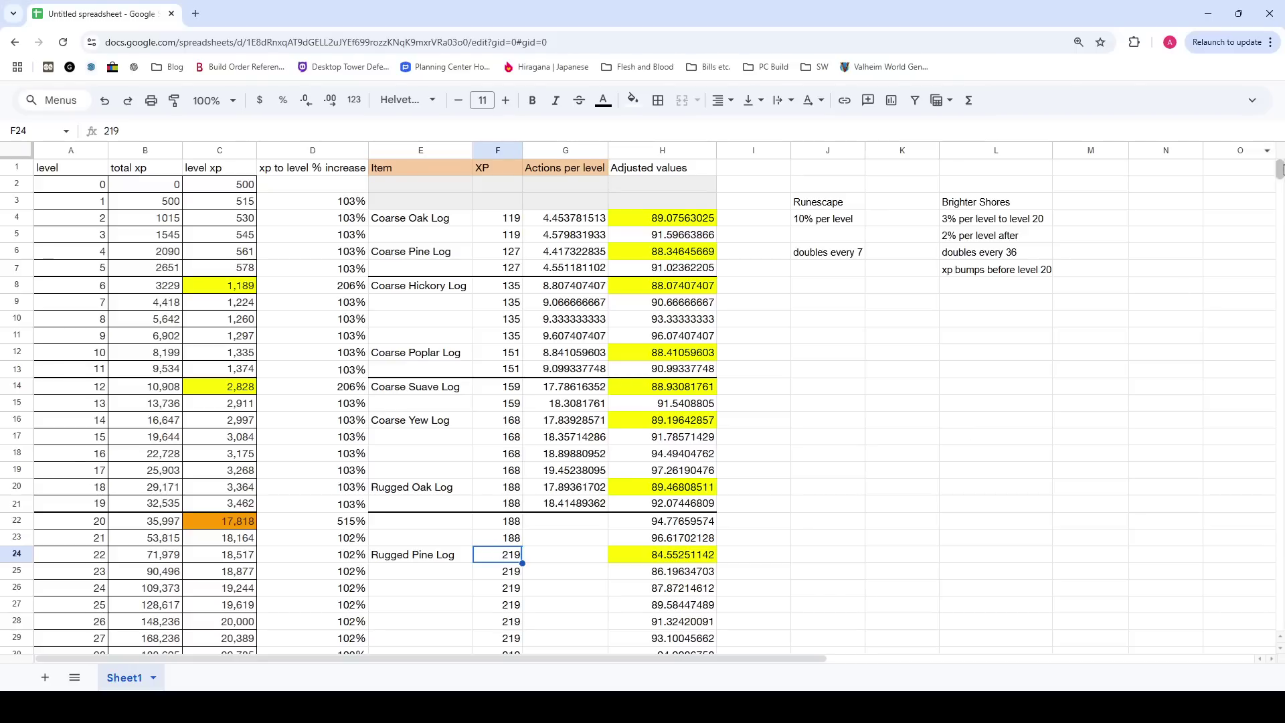
scroll(1281, 175, "down", 10)
left_click(546, 399)
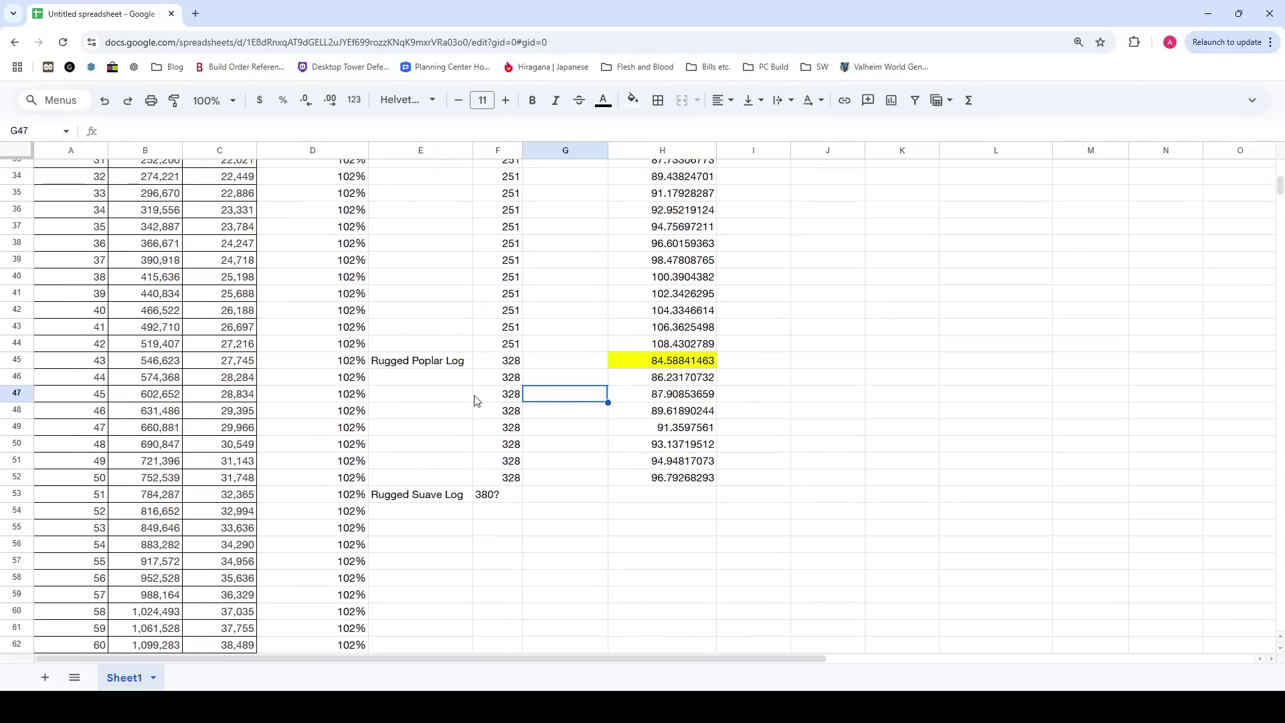
scroll(476, 402, "up", 11)
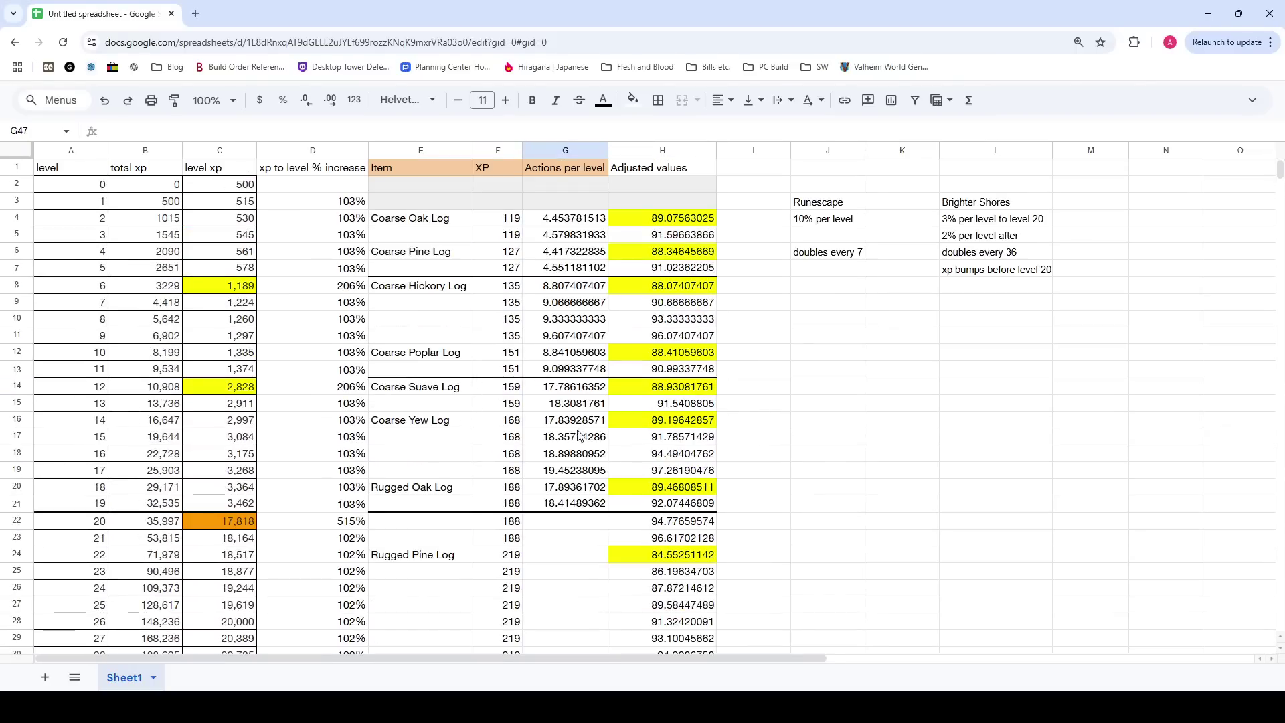
scroll(546, 358, "down", 13)
left_click(509, 435)
scroll(509, 439, "up", 5)
scroll(509, 439, "up", 4)
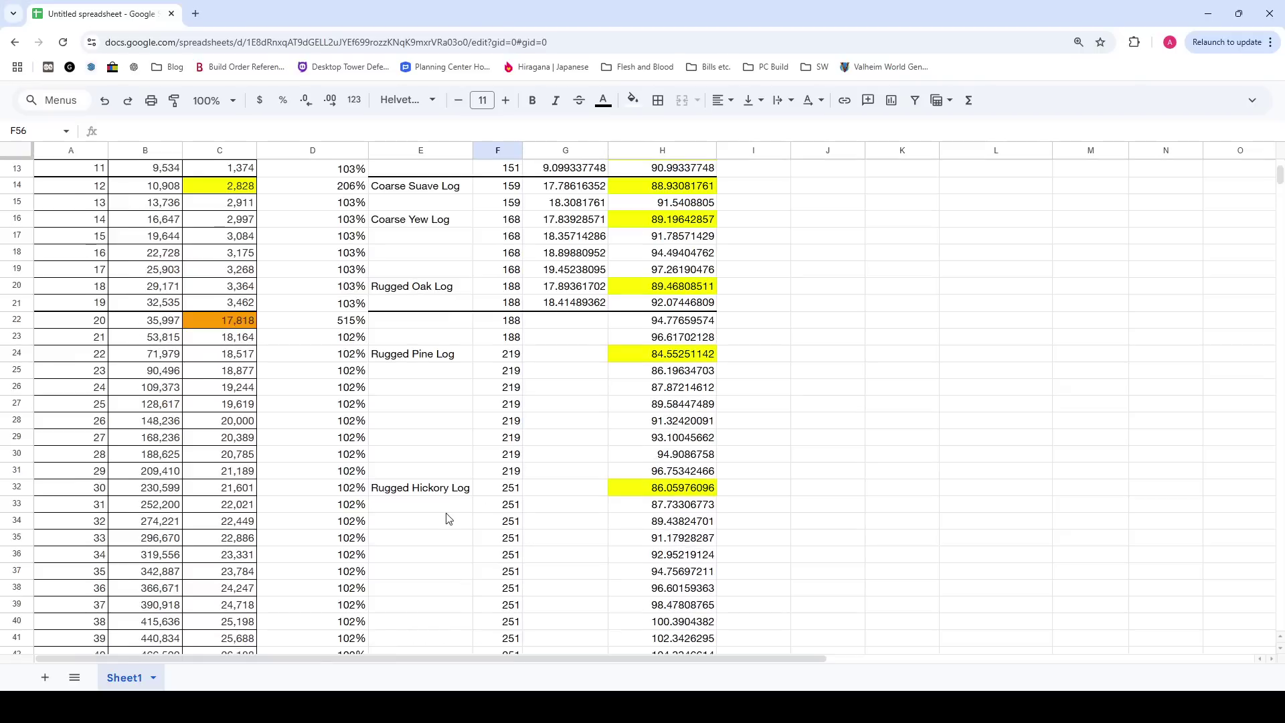
left_click(445, 508)
left_click(447, 490)
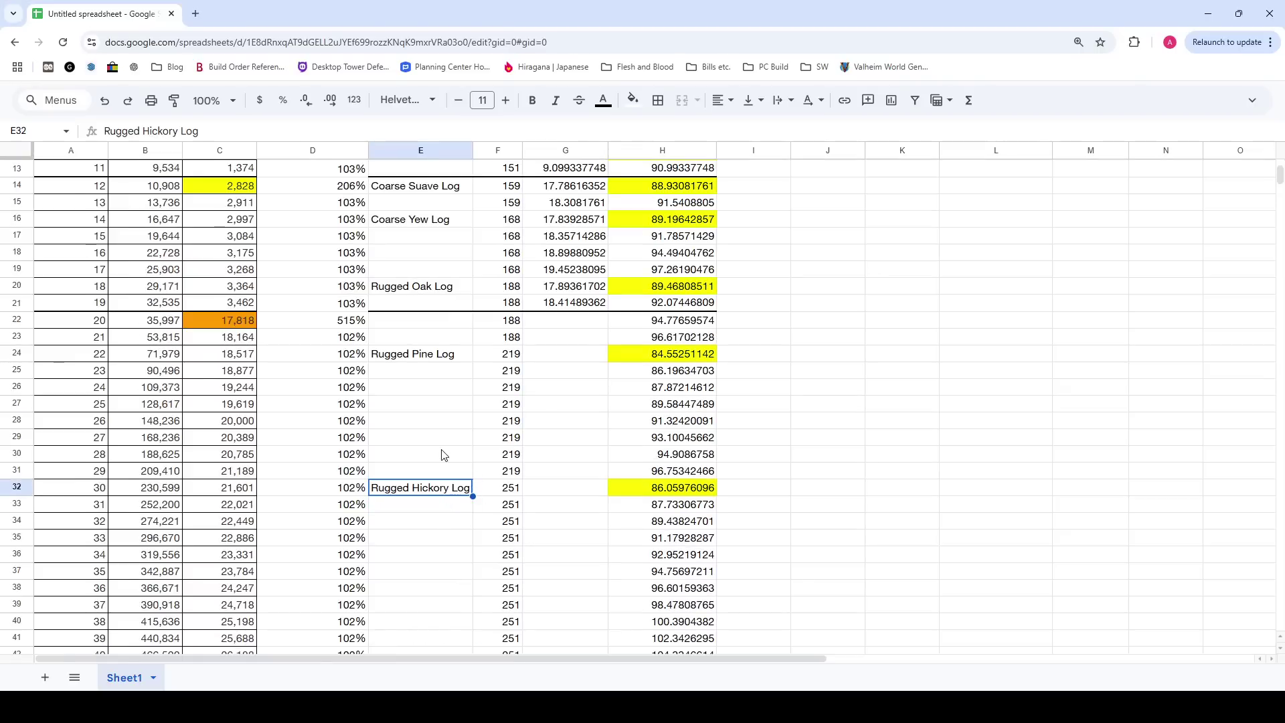
scroll(479, 401, "up", 3)
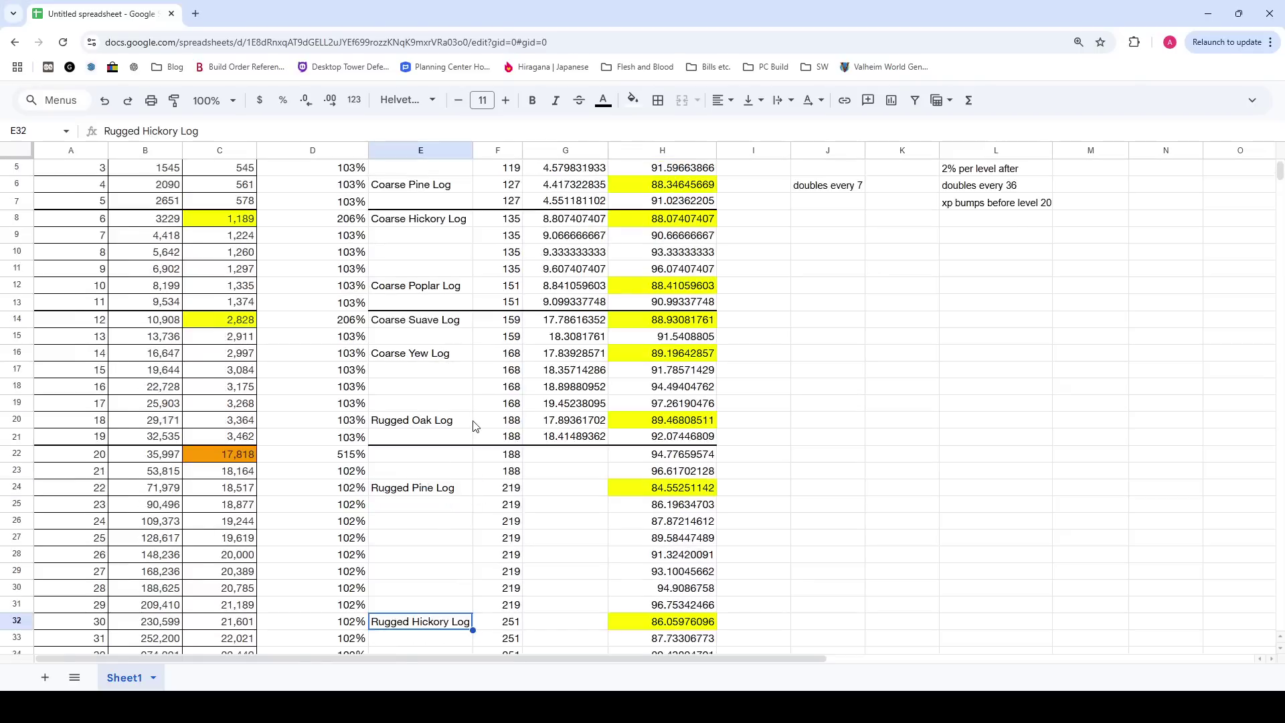
scroll(478, 402, "down", 5)
scroll(530, 382, "up", 2)
scroll(530, 394, "up", 5)
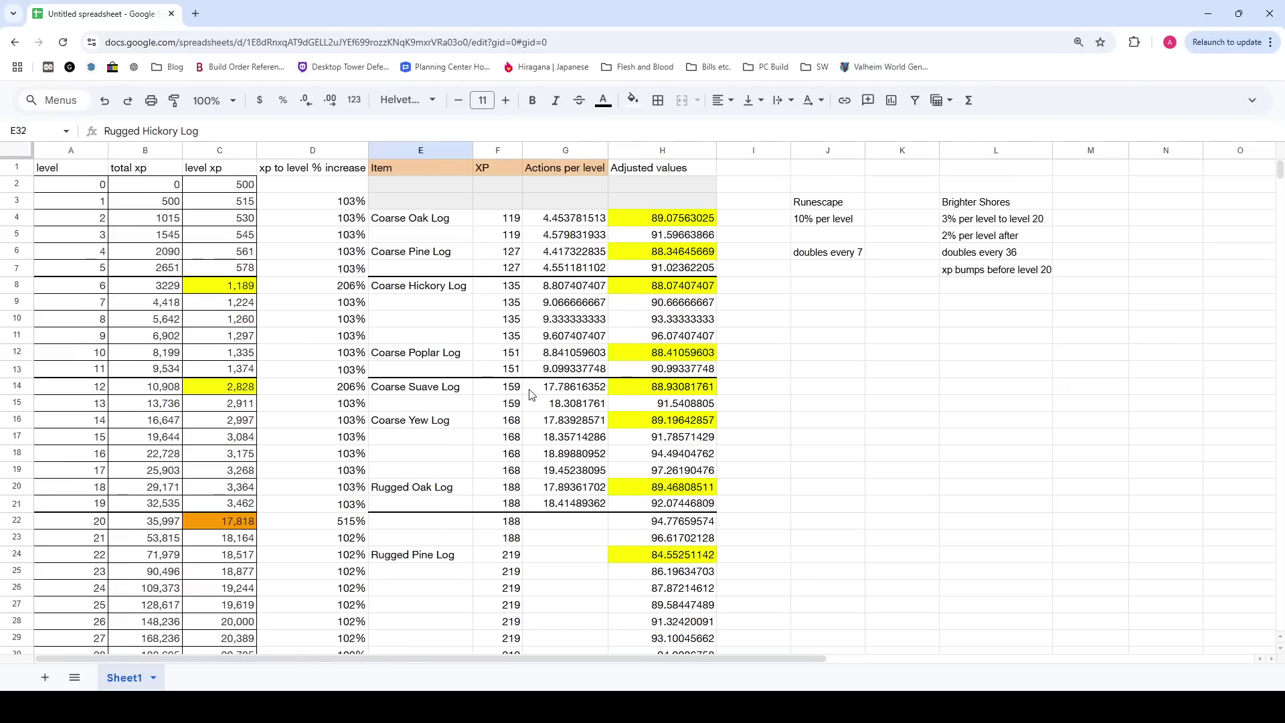
scroll(529, 392, "down", 9)
key("ctrl+Down")
left_click(444, 534)
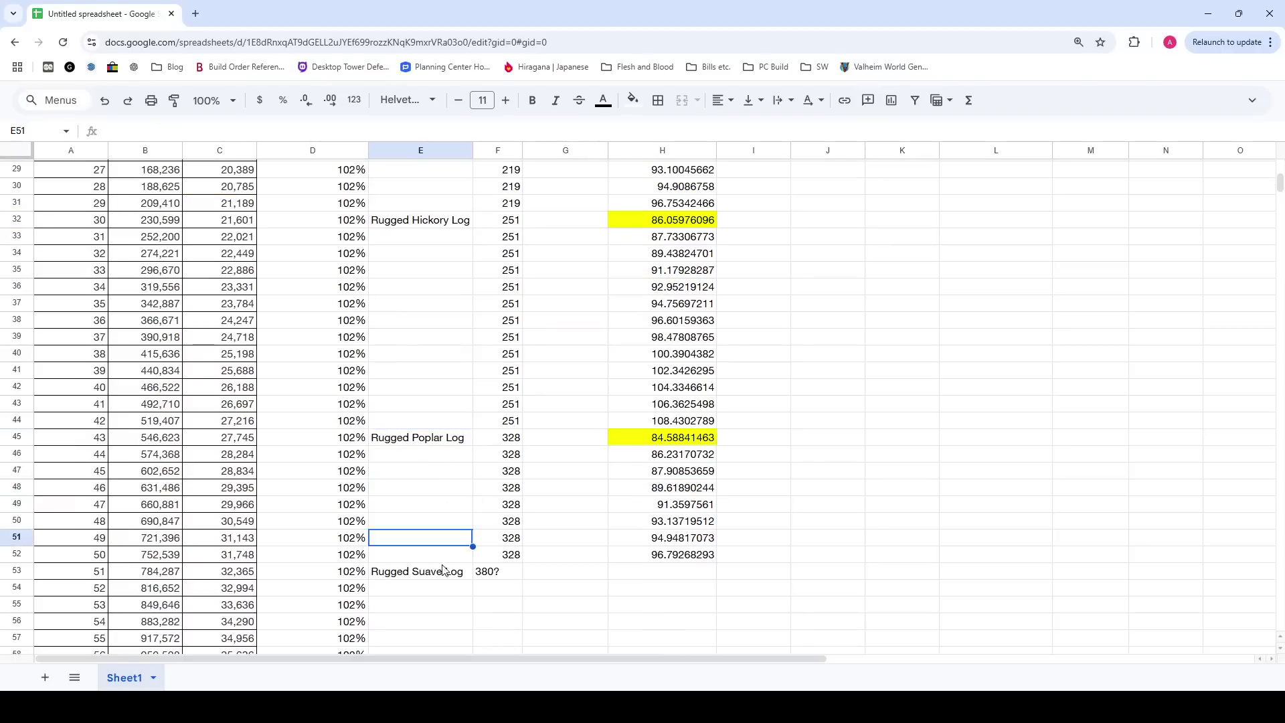
left_click(443, 574)
left_click_drag(396, 578, 537, 577)
left_click(539, 577)
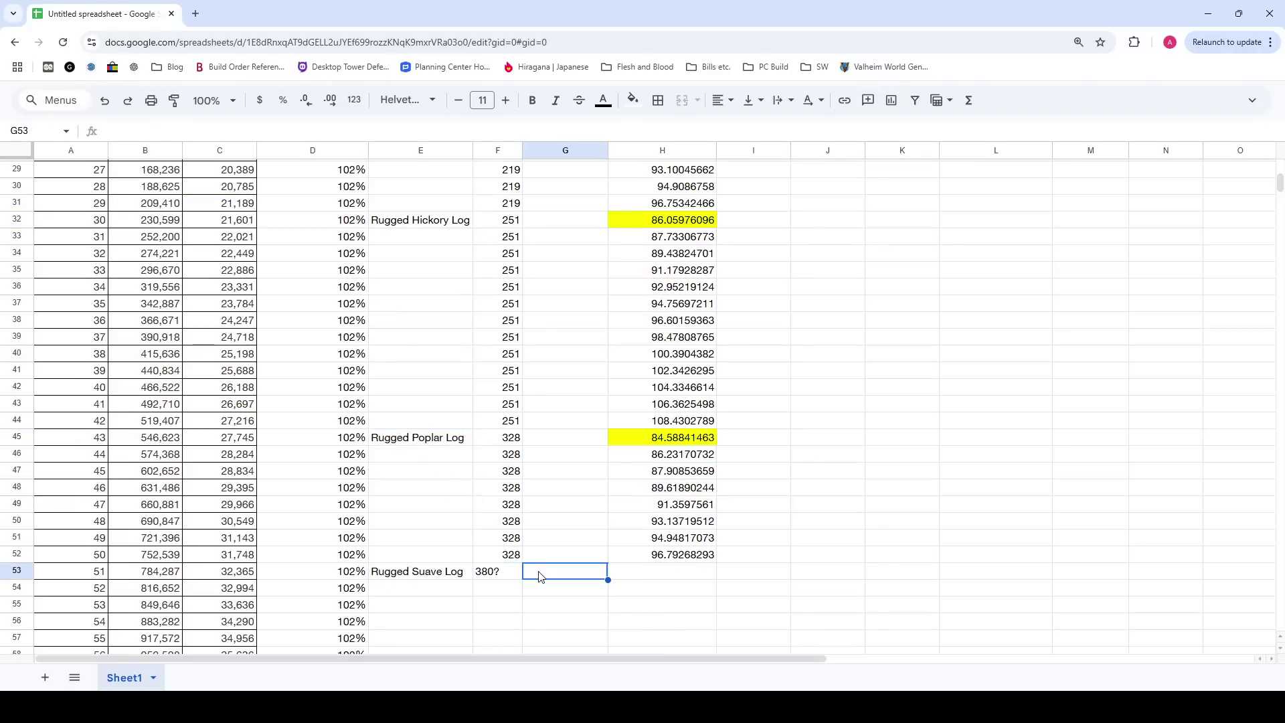
left_click_drag(399, 581, 584, 577)
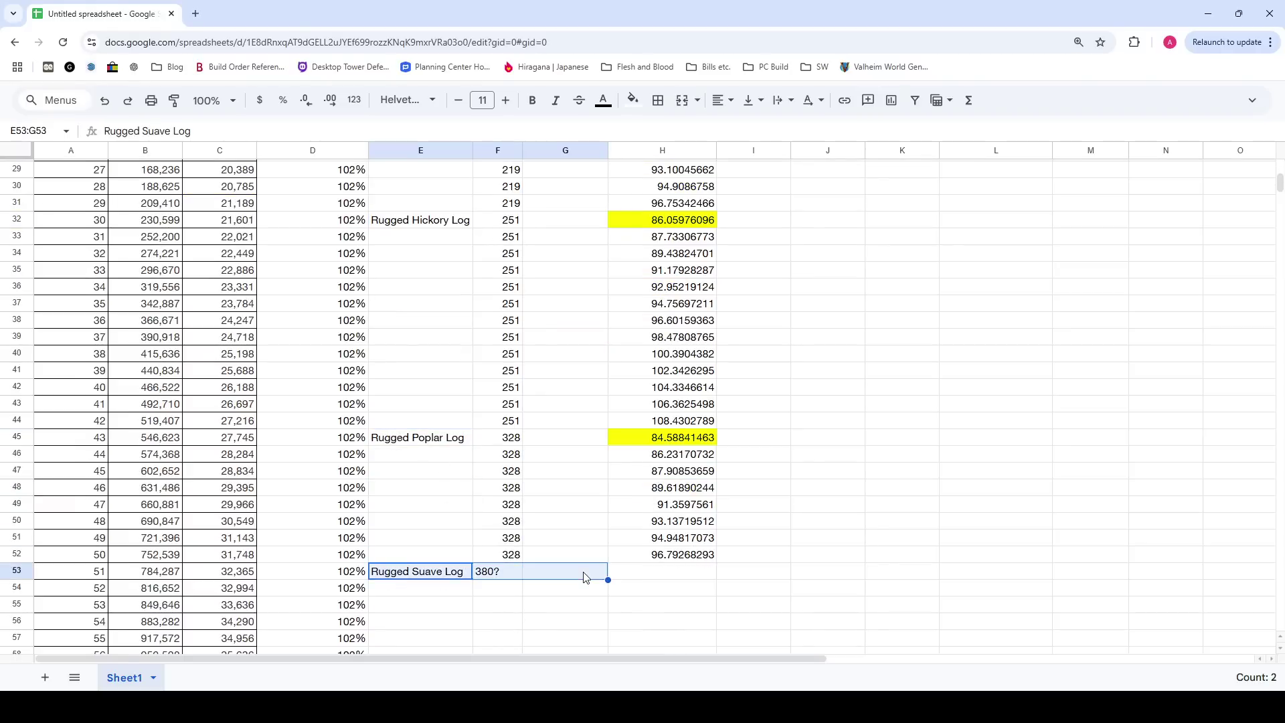
left_click_drag(644, 438, 451, 431)
left_click(451, 431)
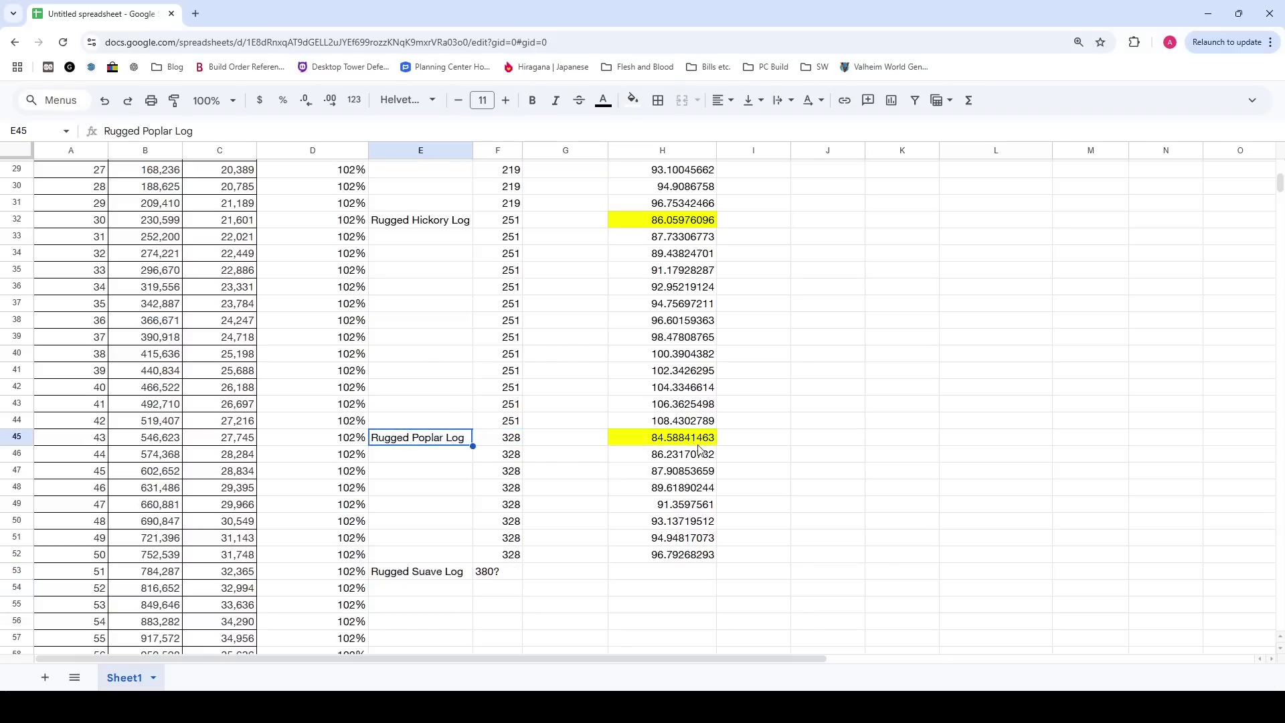
scroll(643, 490, "up", 1)
scroll(642, 488, "up", 3)
left_click(768, 460)
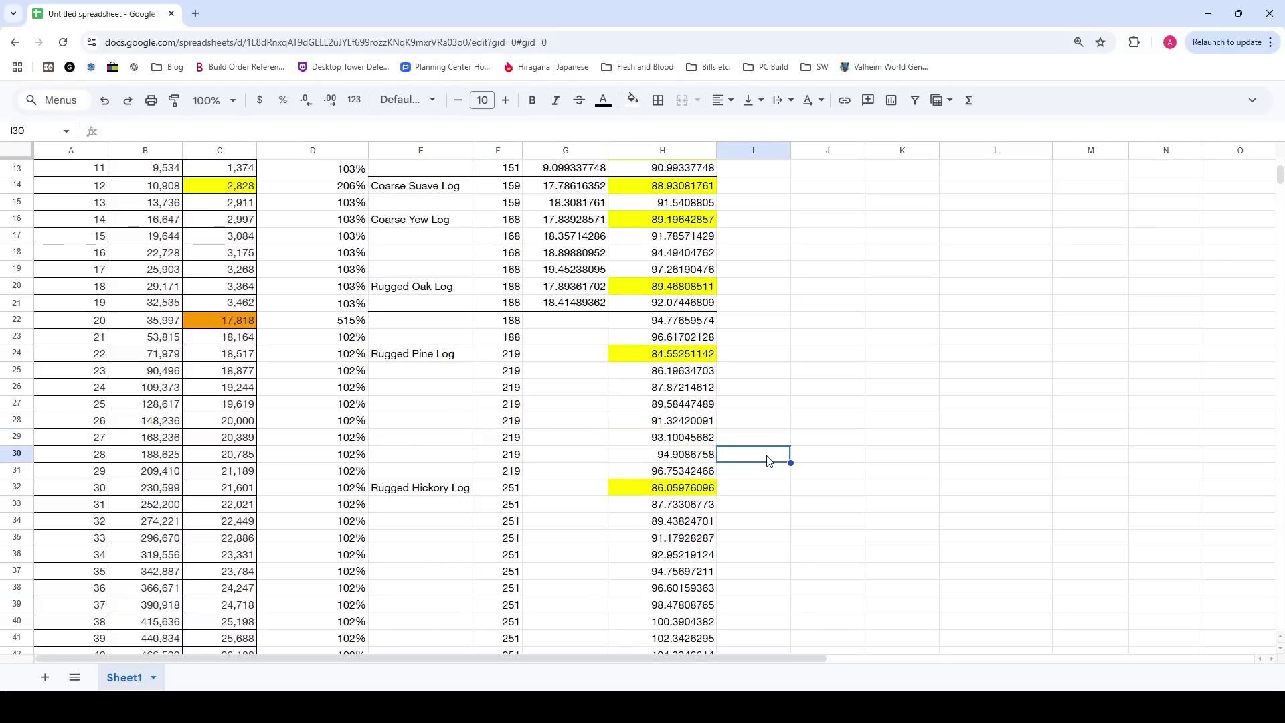
left_click(762, 443)
scroll(766, 448, "up", 4)
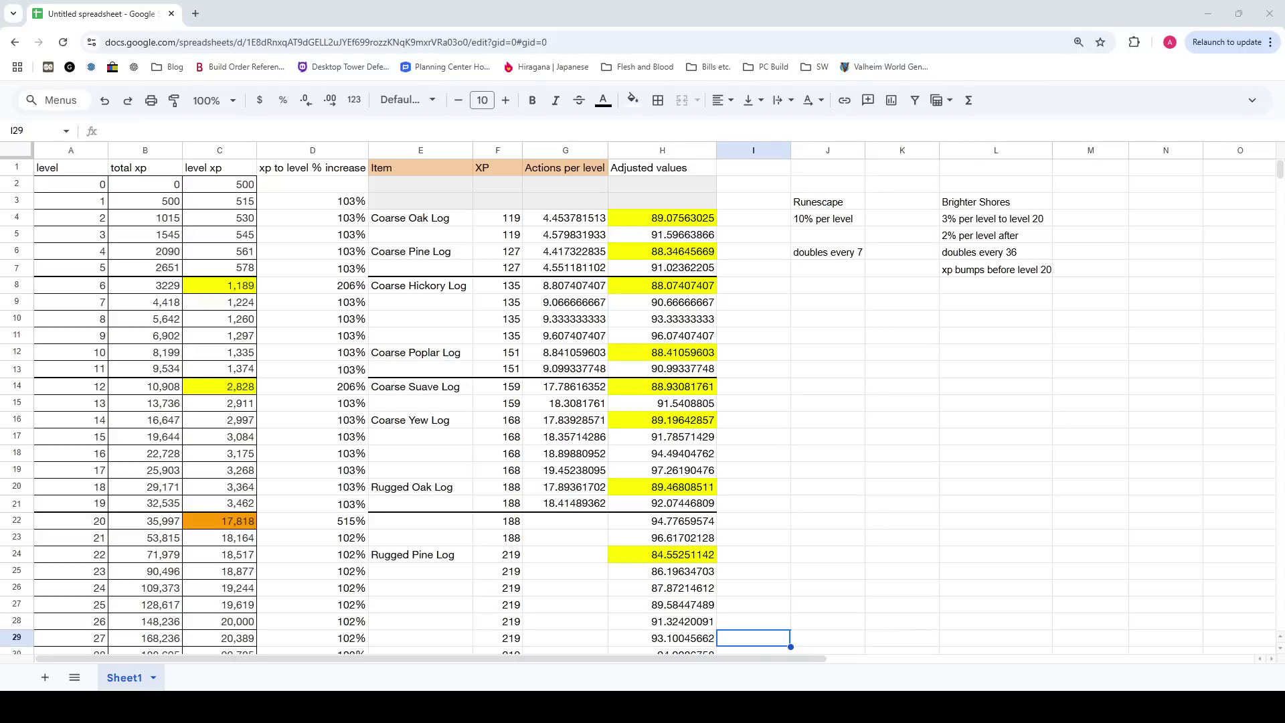
left_click(420, 403)
scroll(522, 449, "down", 5)
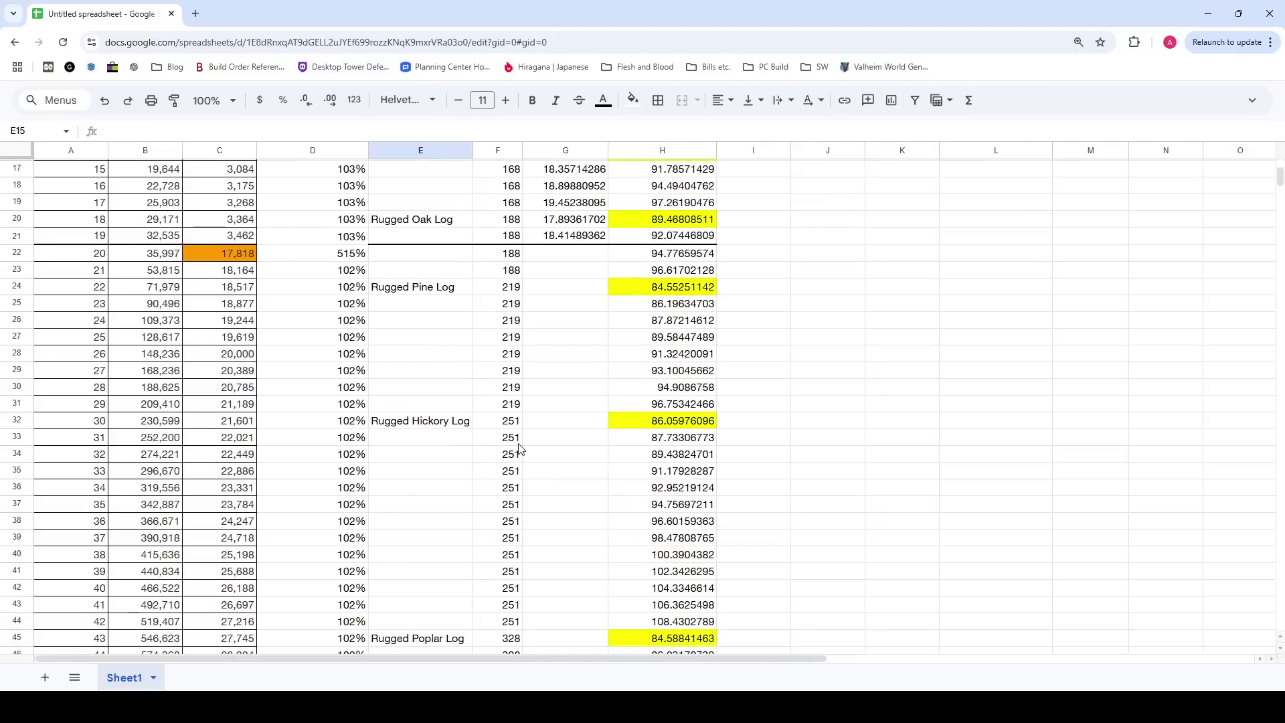
left_click_drag(365, 404, 471, 411)
mouse_move(87, 405)
left_mouse_down()
mouse_move(681, 415)
mouse_move(97, 427)
left_mouse_up()
scroll(682, 415, "down", 4)
left_click(206, 437)
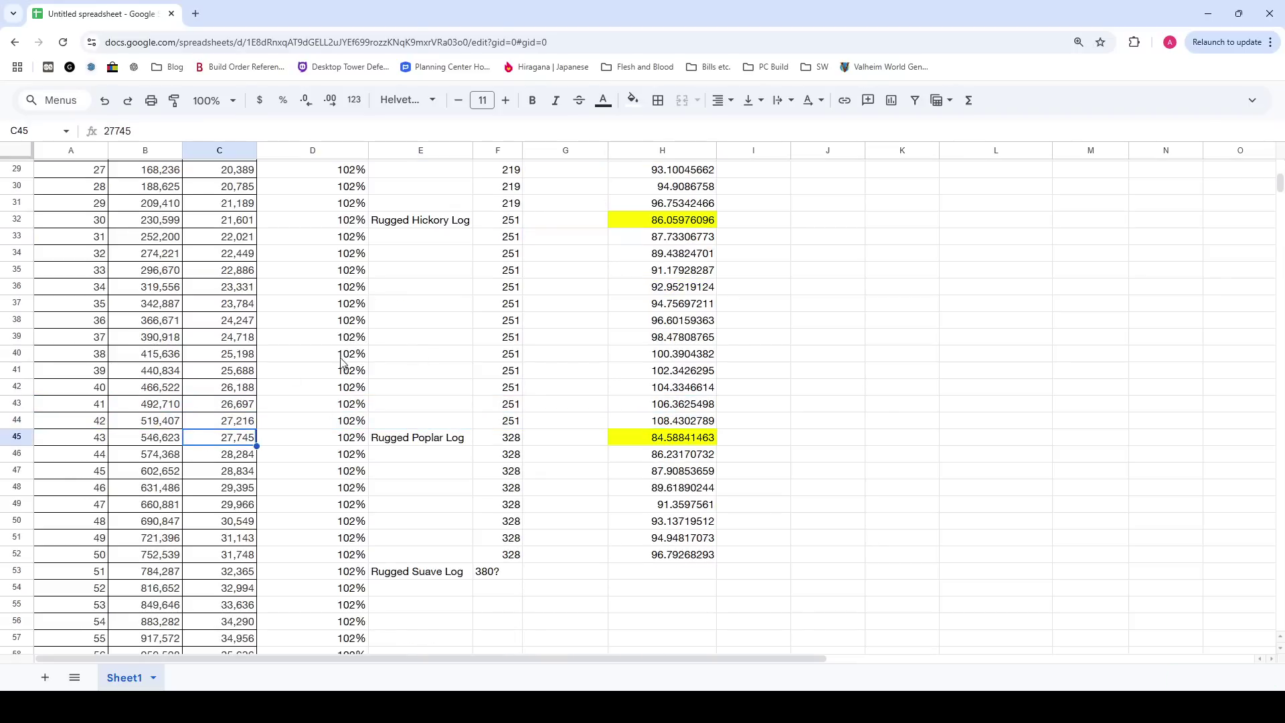
left_click(444, 223)
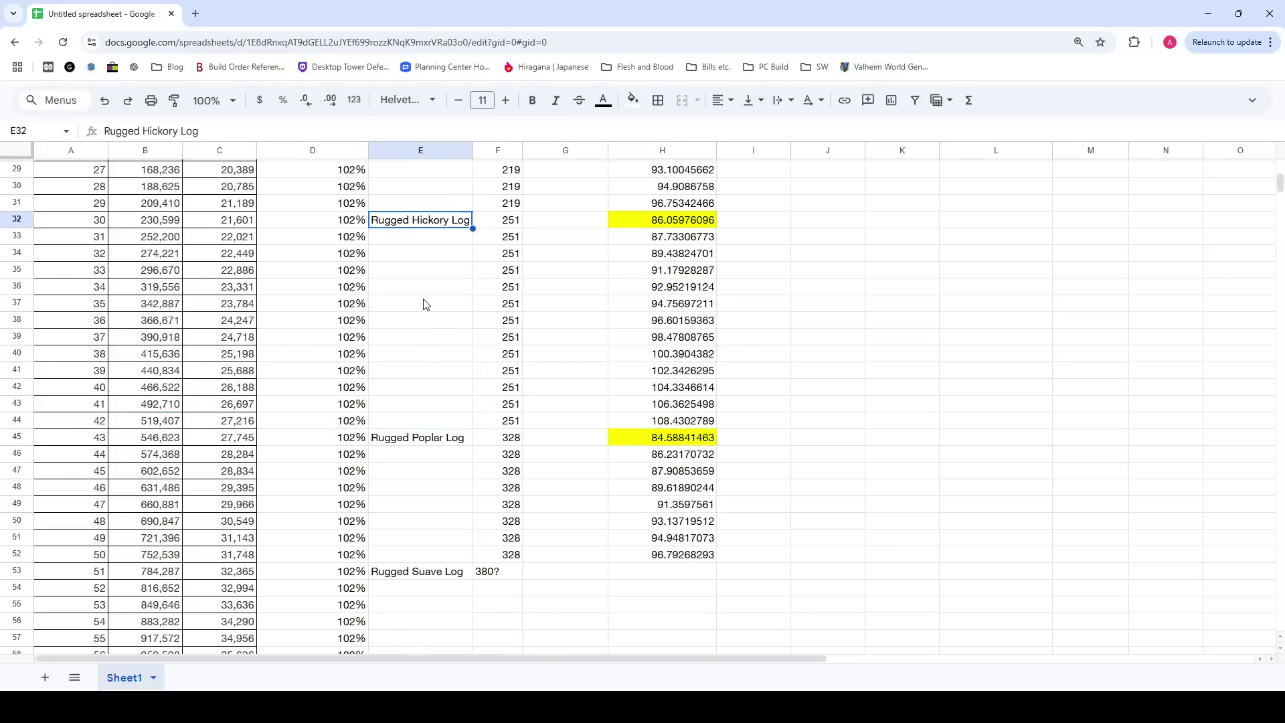
left_click(633, 221)
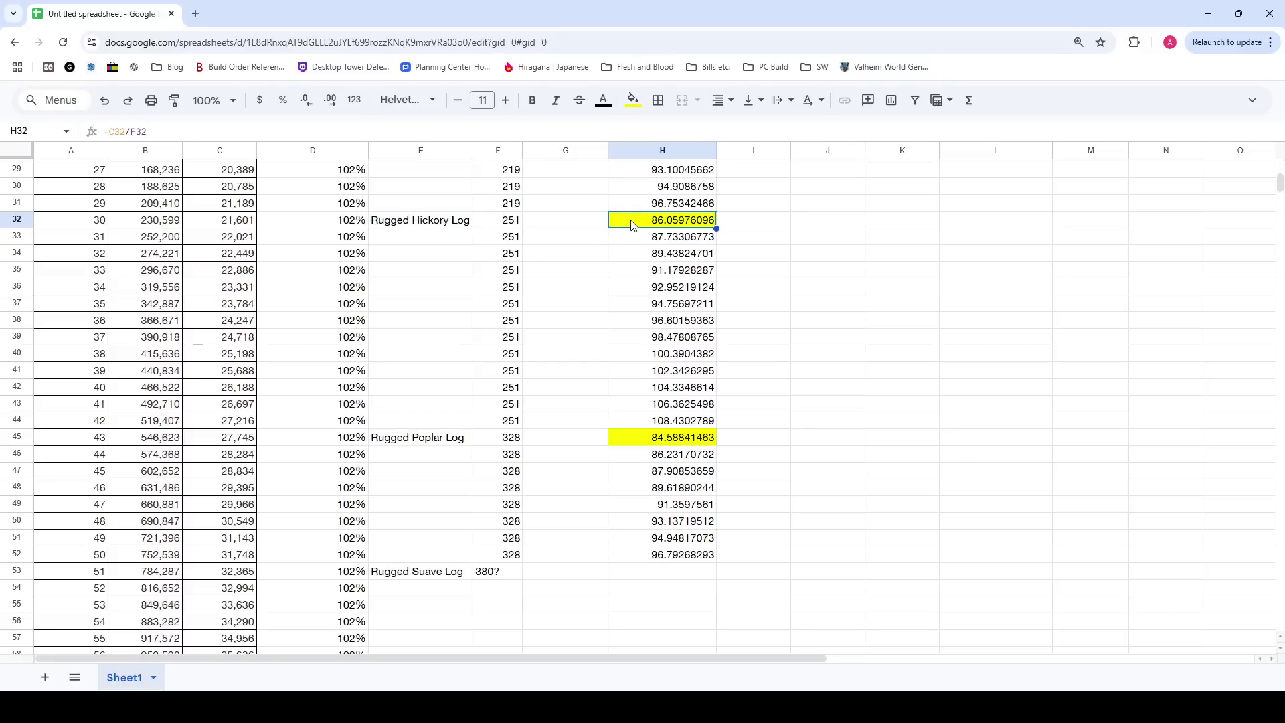
left_click_drag(637, 224, 648, 425)
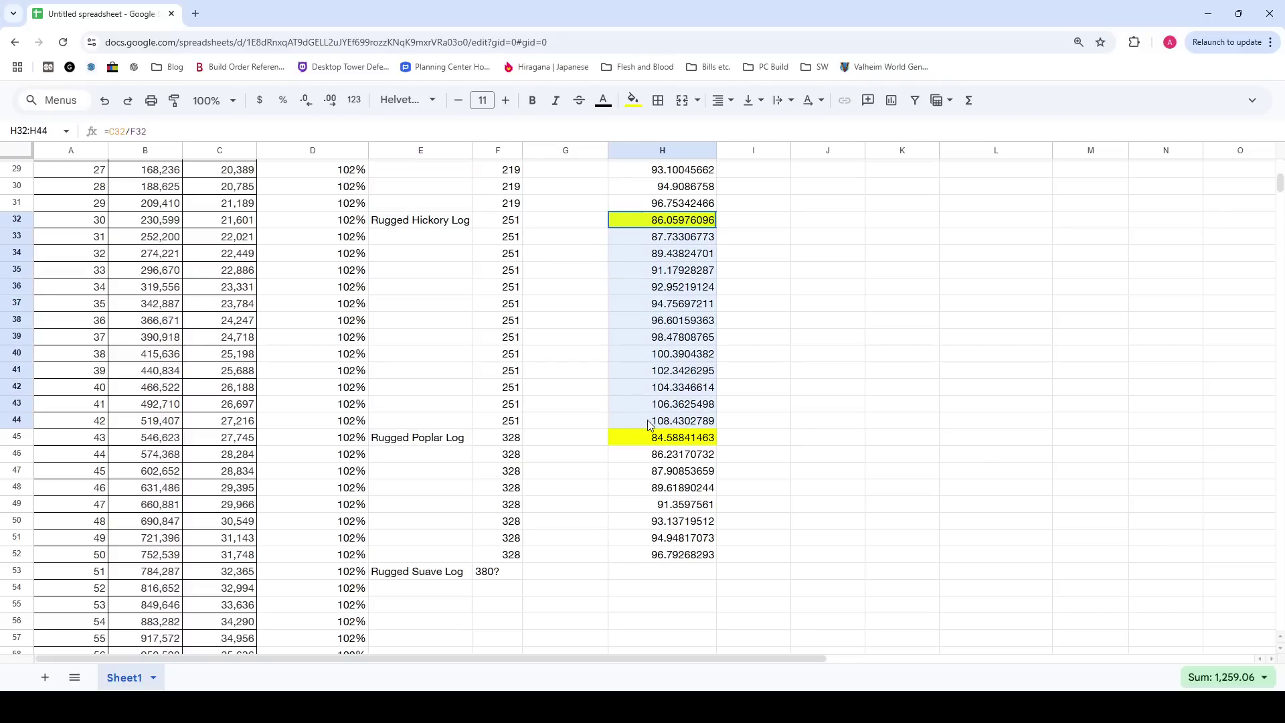
left_click(404, 341)
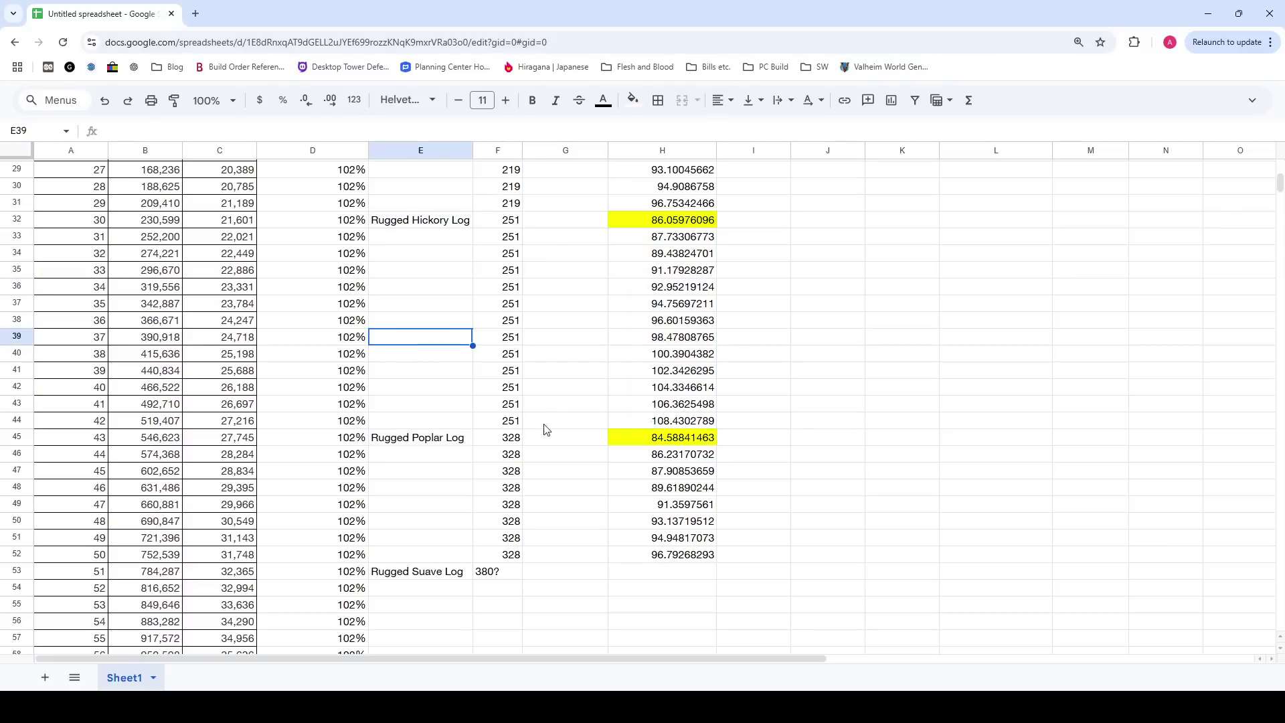
left_click_drag(711, 423, 67, 422)
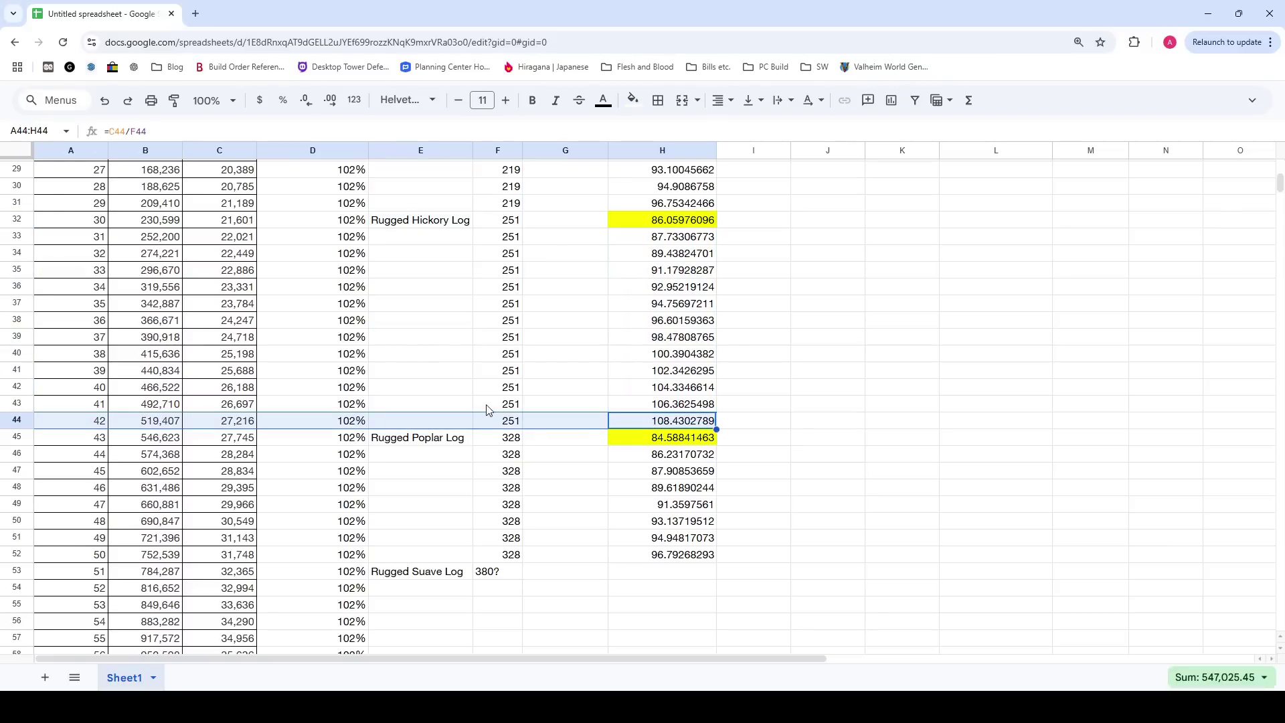
left_click_drag(686, 441, 67, 443)
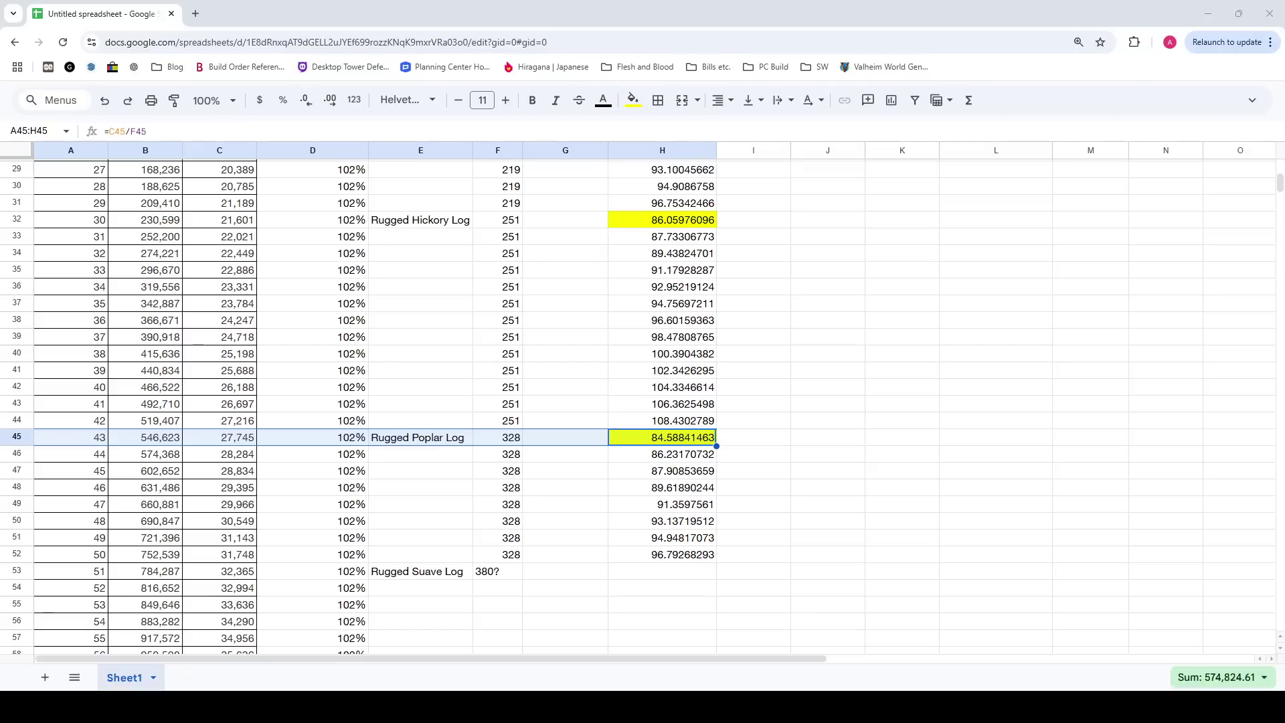
left_click(596, 324)
scroll(797, 376, "up", 7)
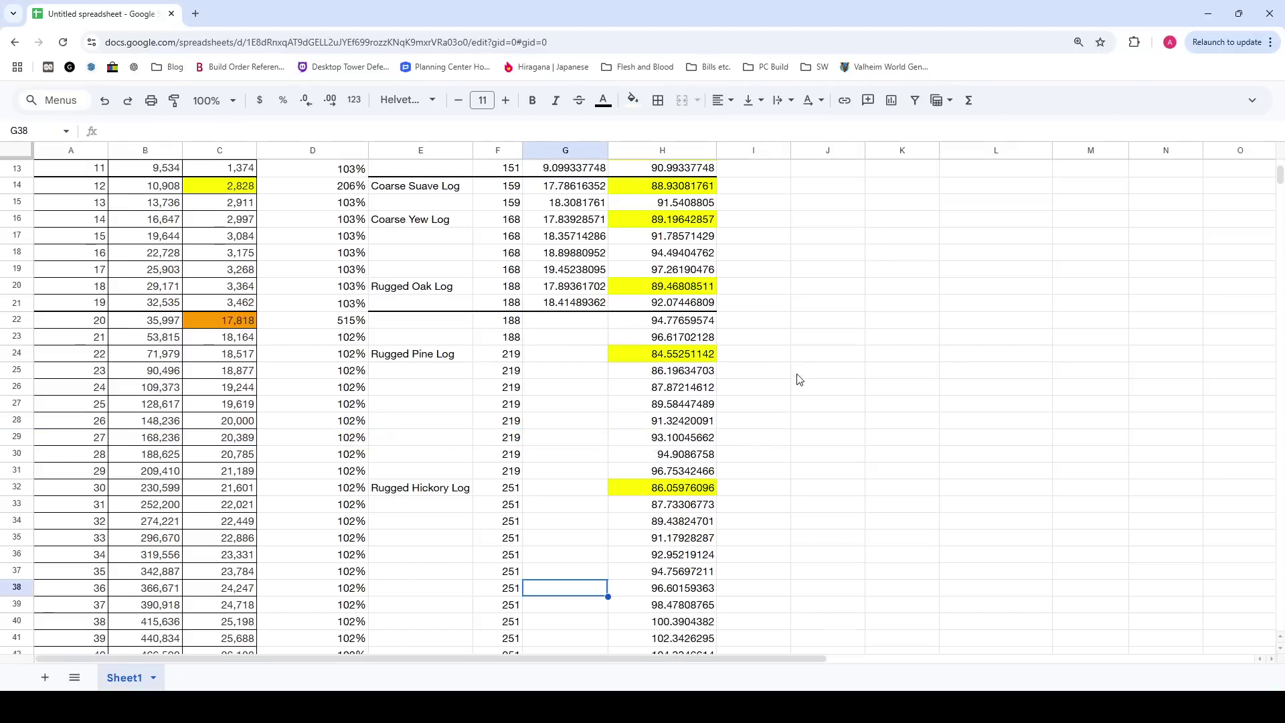
scroll(800, 385, "up", 3)
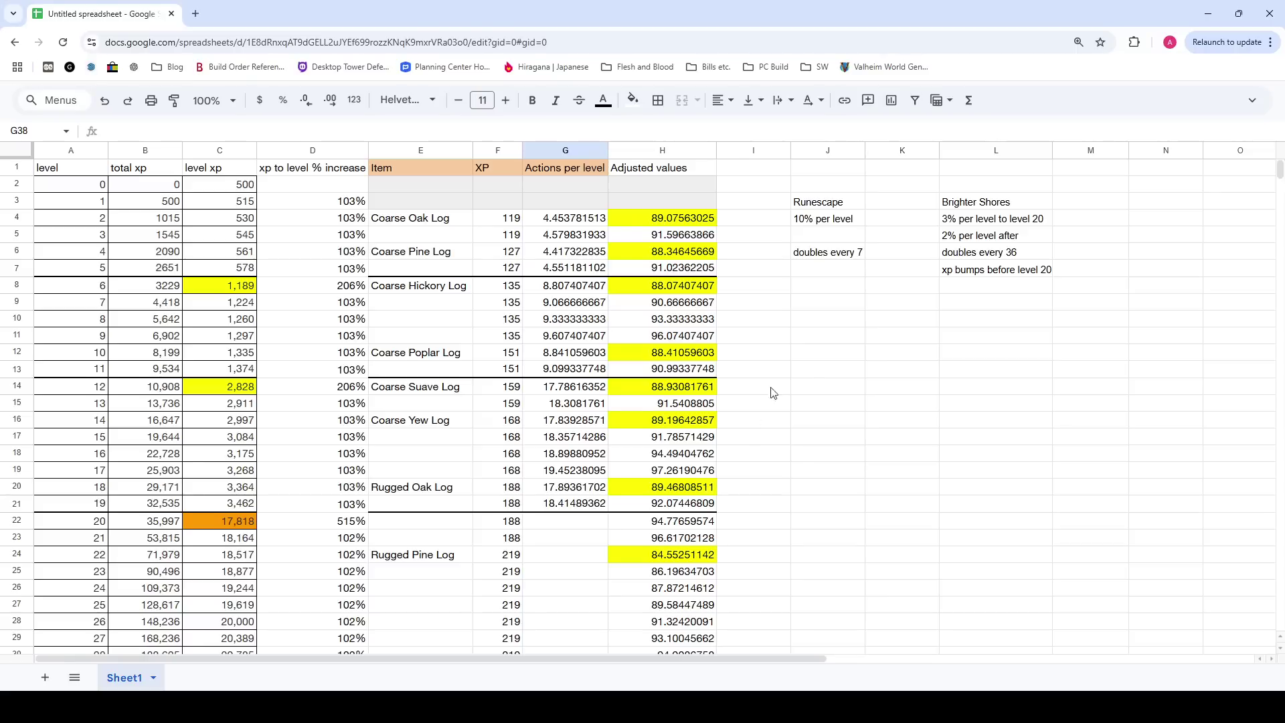
left_click(780, 419)
left_click(787, 408)
scroll(737, 402, "down", 4)
scroll(632, 493, "up", 4)
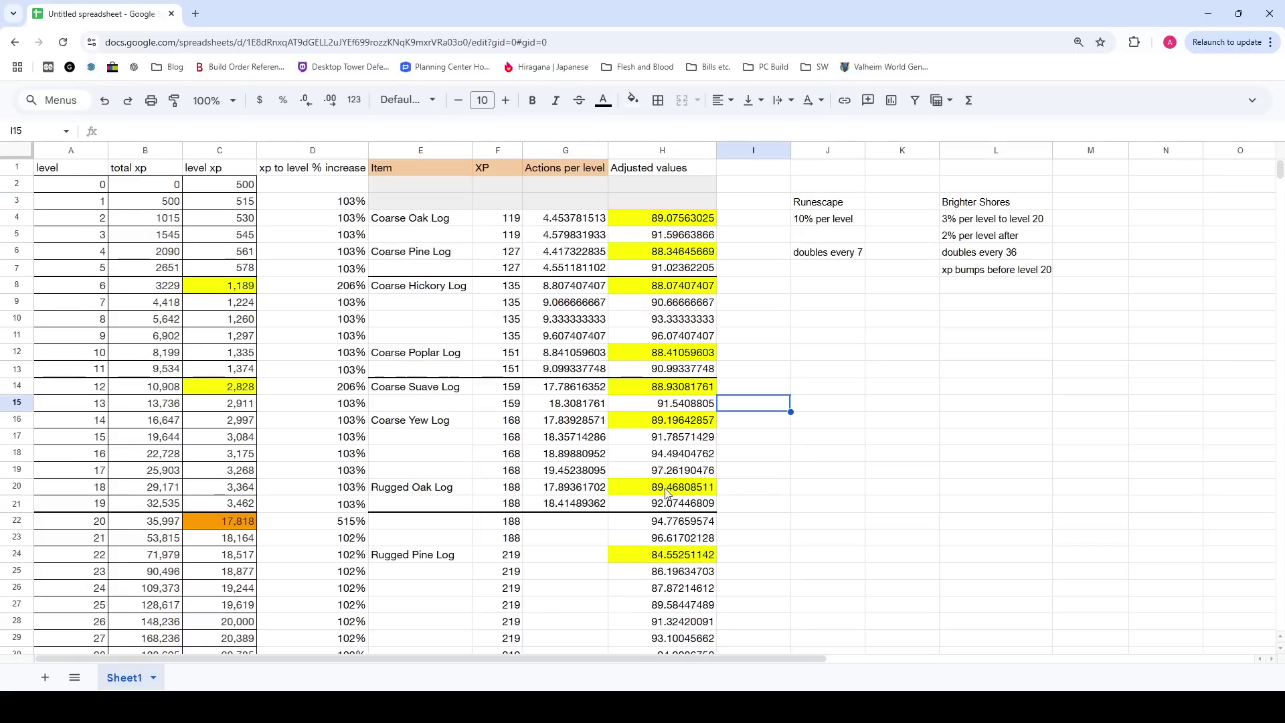
left_click(587, 249)
left_click(769, 305)
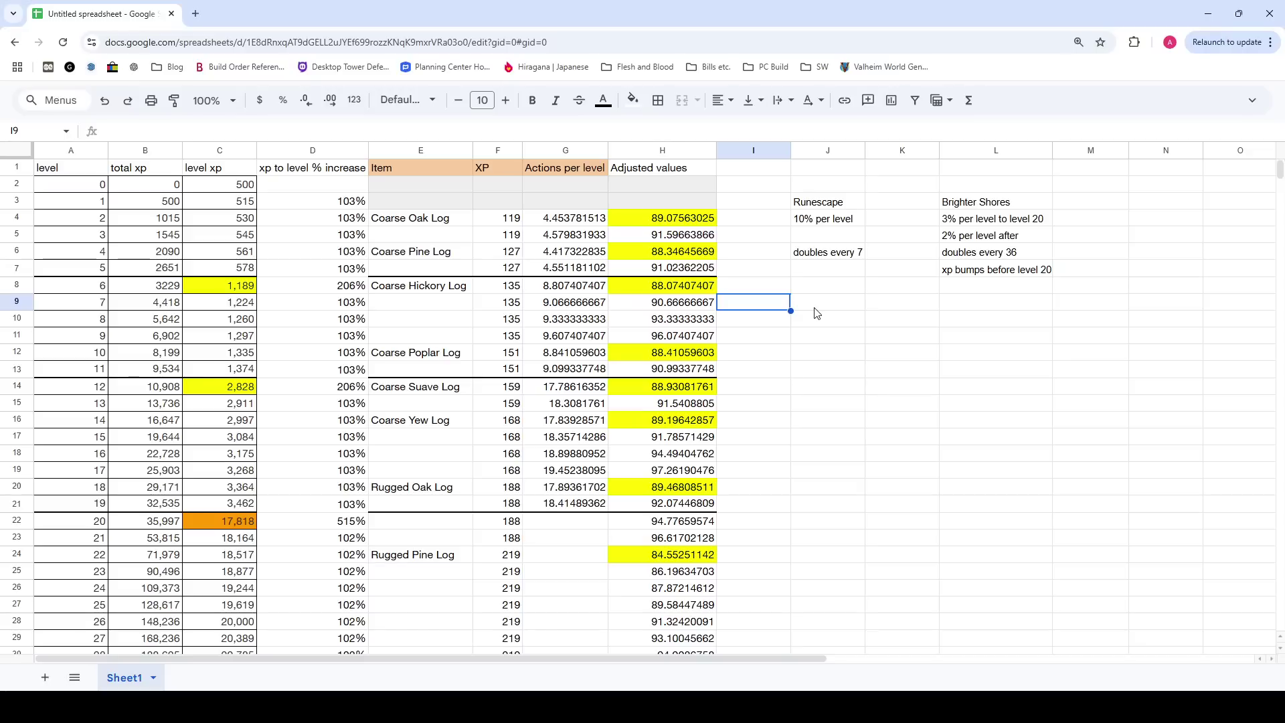
left_click(846, 313)
left_click(845, 287)
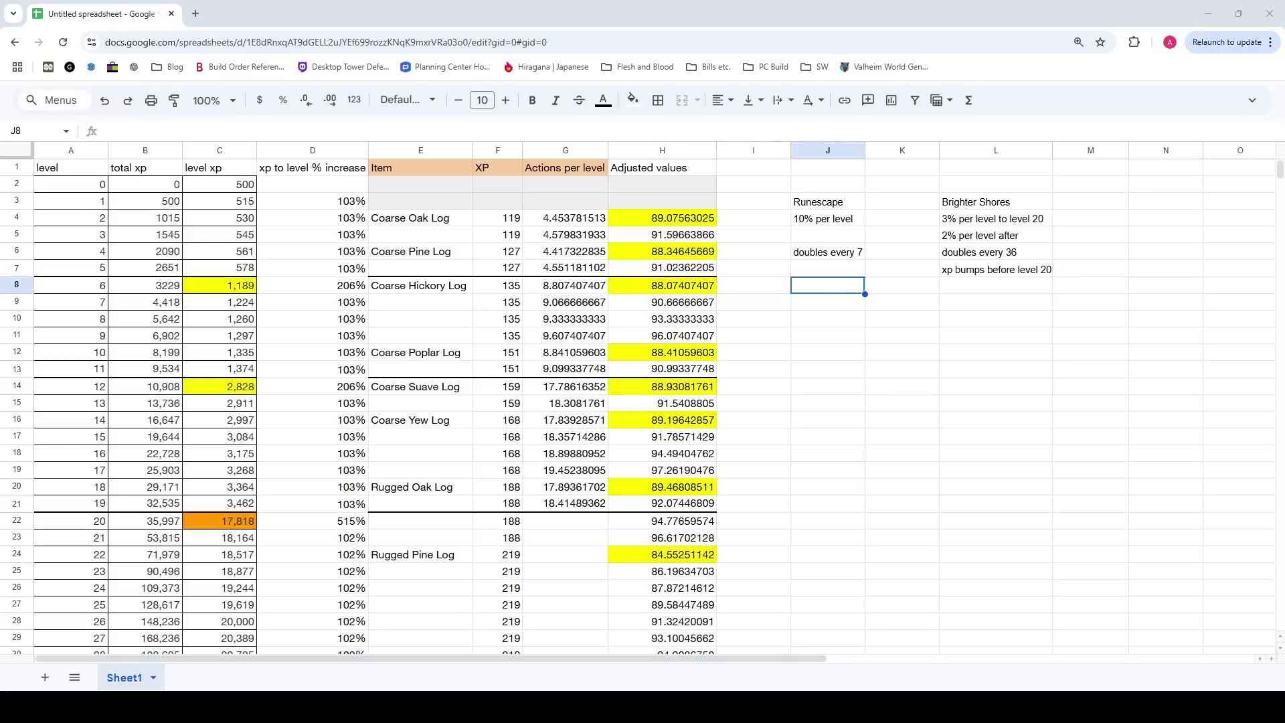
left_click(442, 418)
left_click(438, 409)
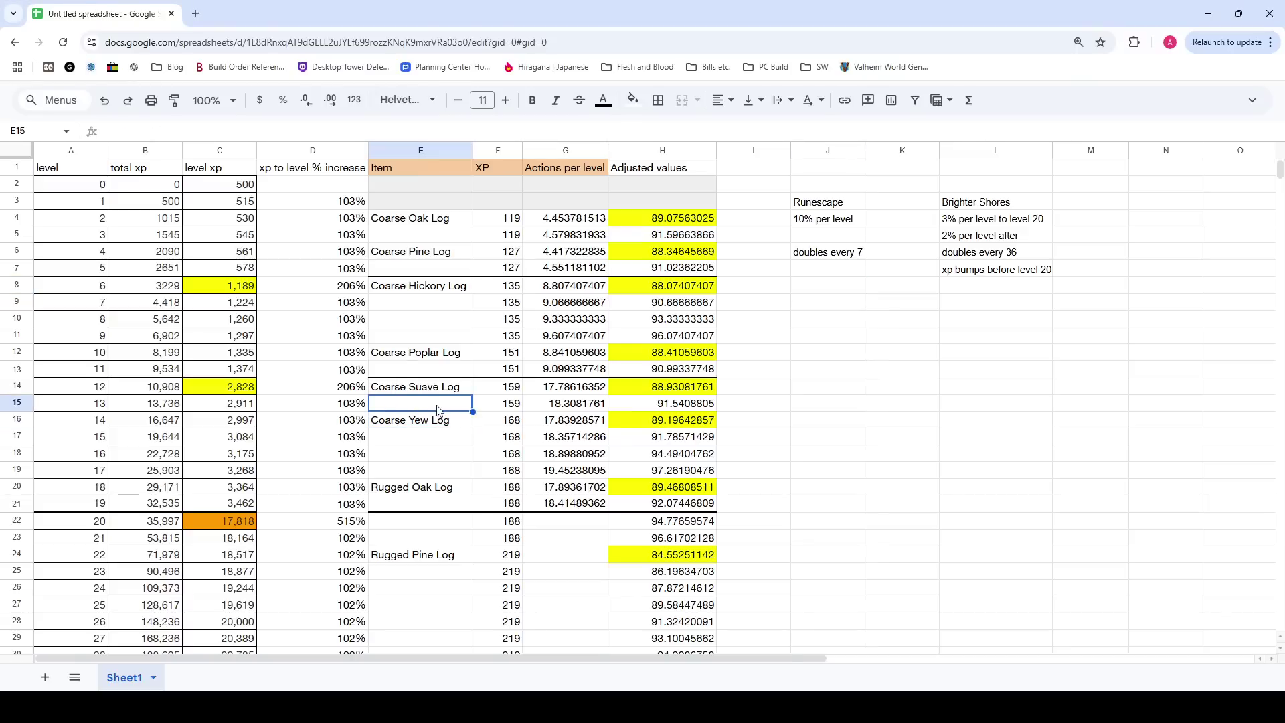
left_click(459, 370)
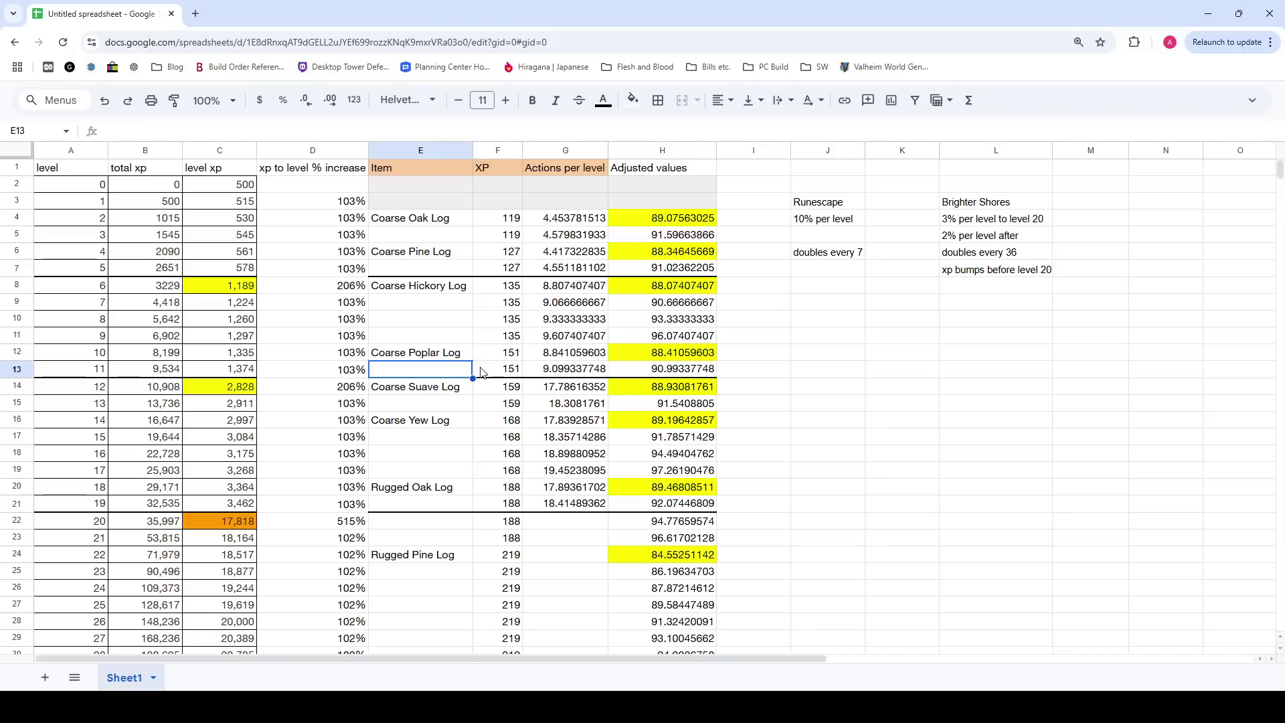